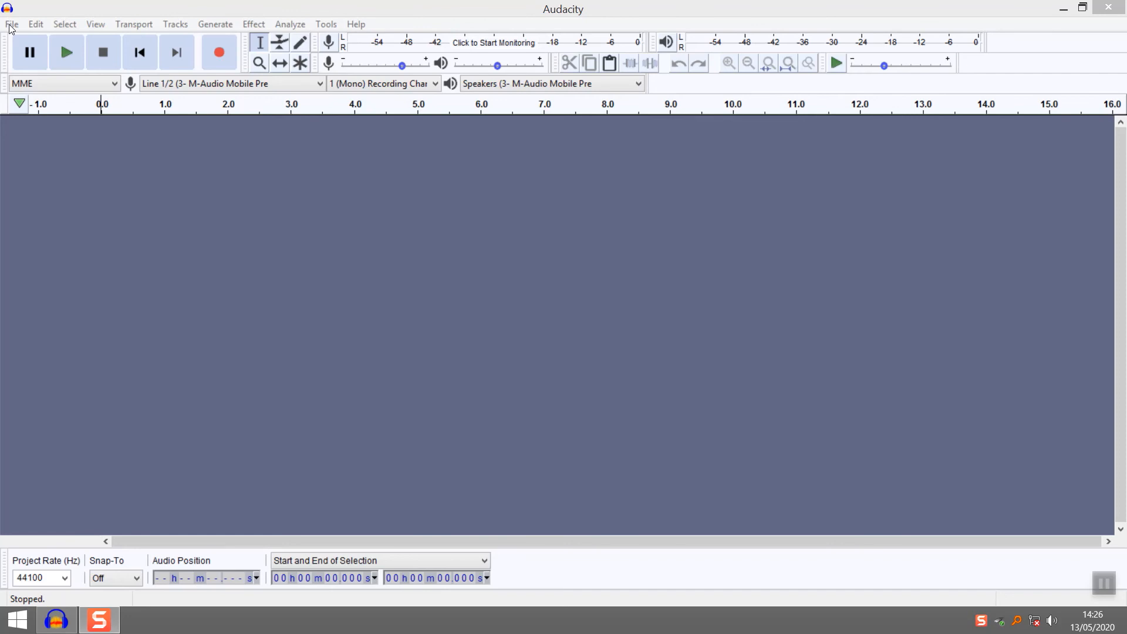
left_click(248, 25)
left_click(248, 25)
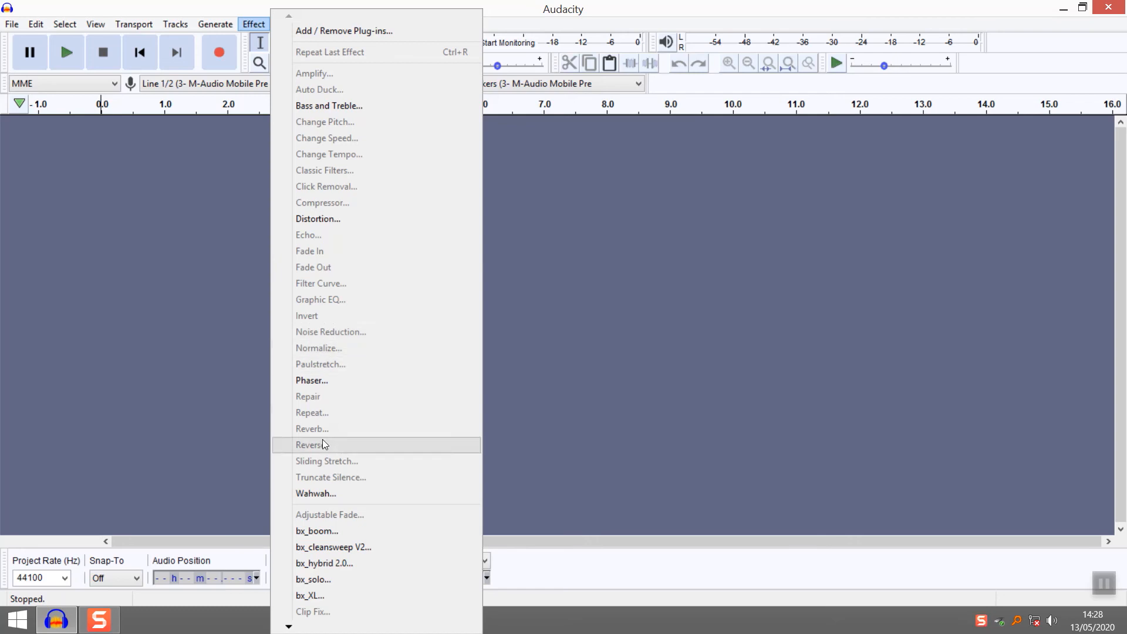
left_click(600, 220)
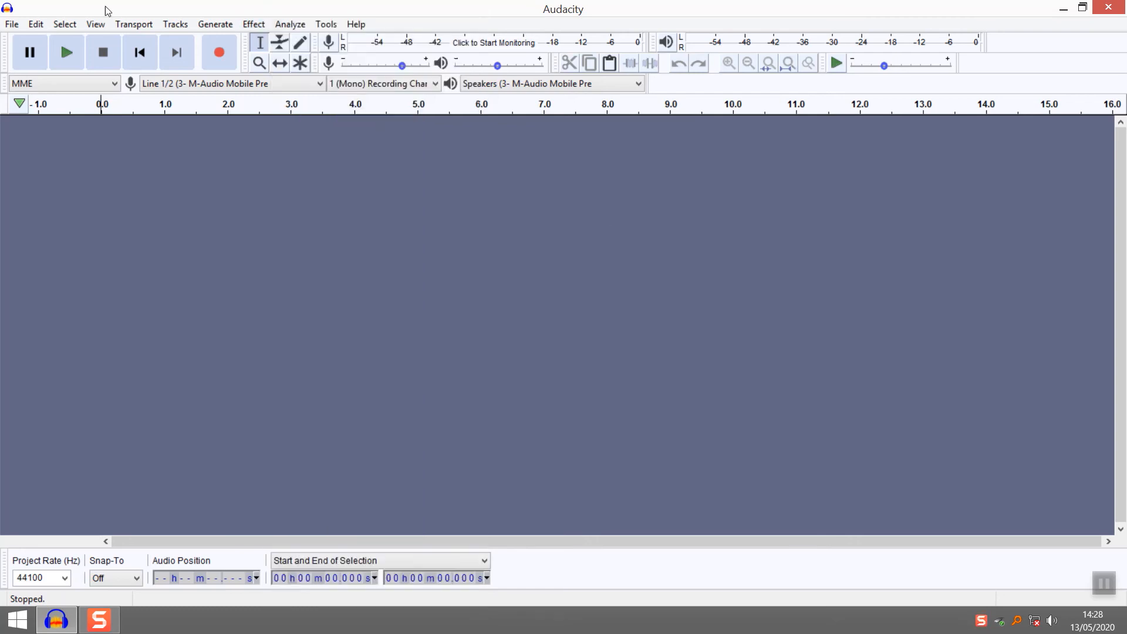
left_click(11, 25)
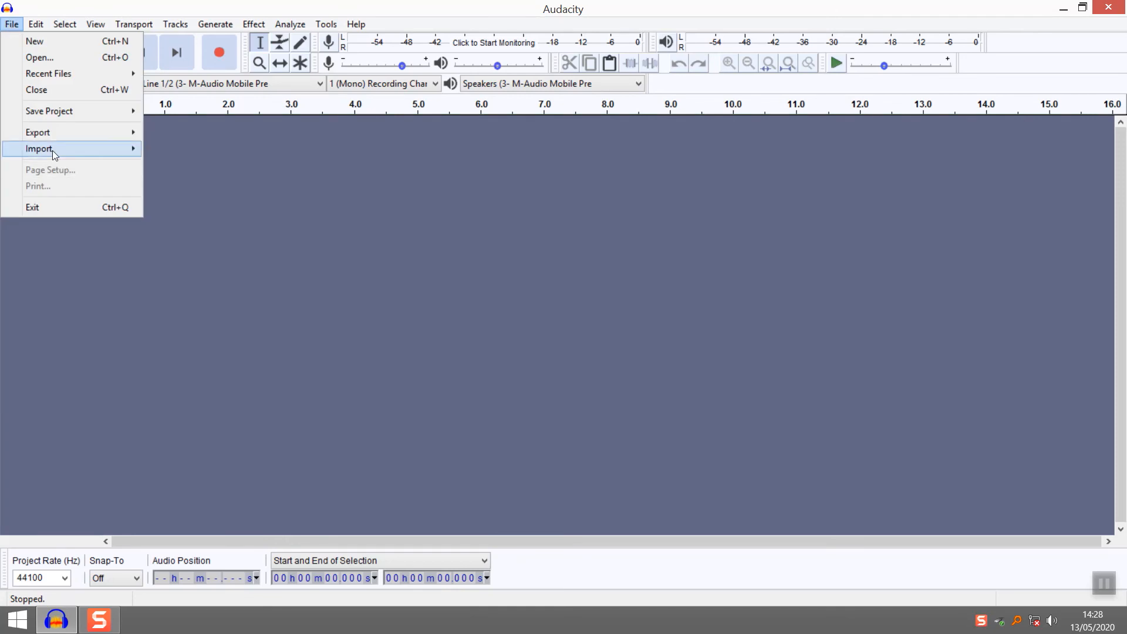
mouse_move(51, 150)
left_click(197, 149)
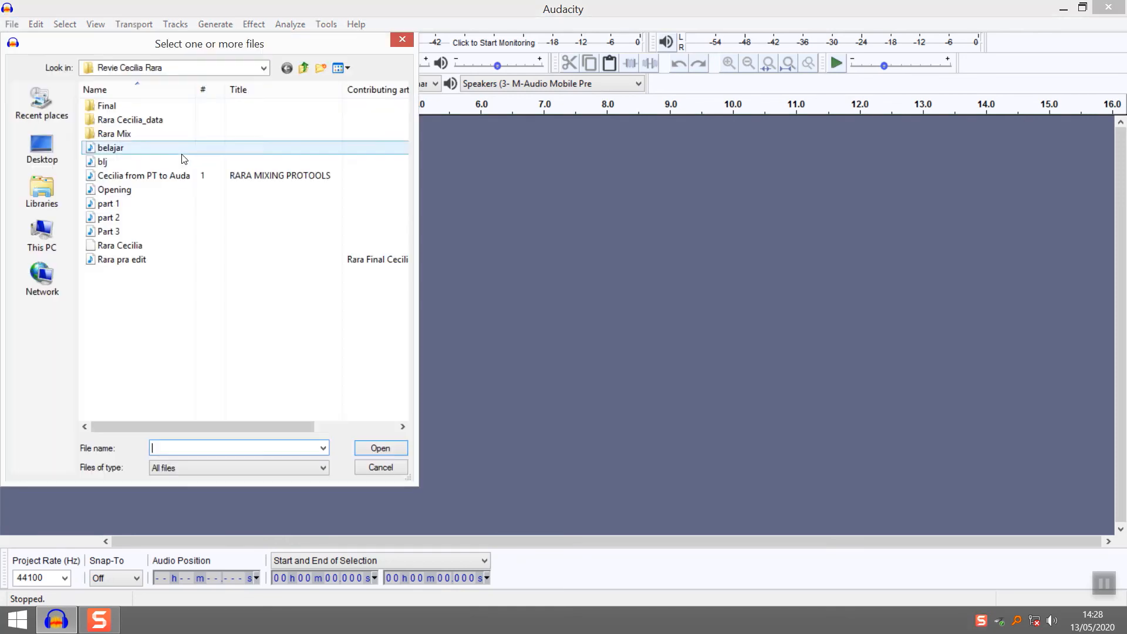
left_click(118, 205)
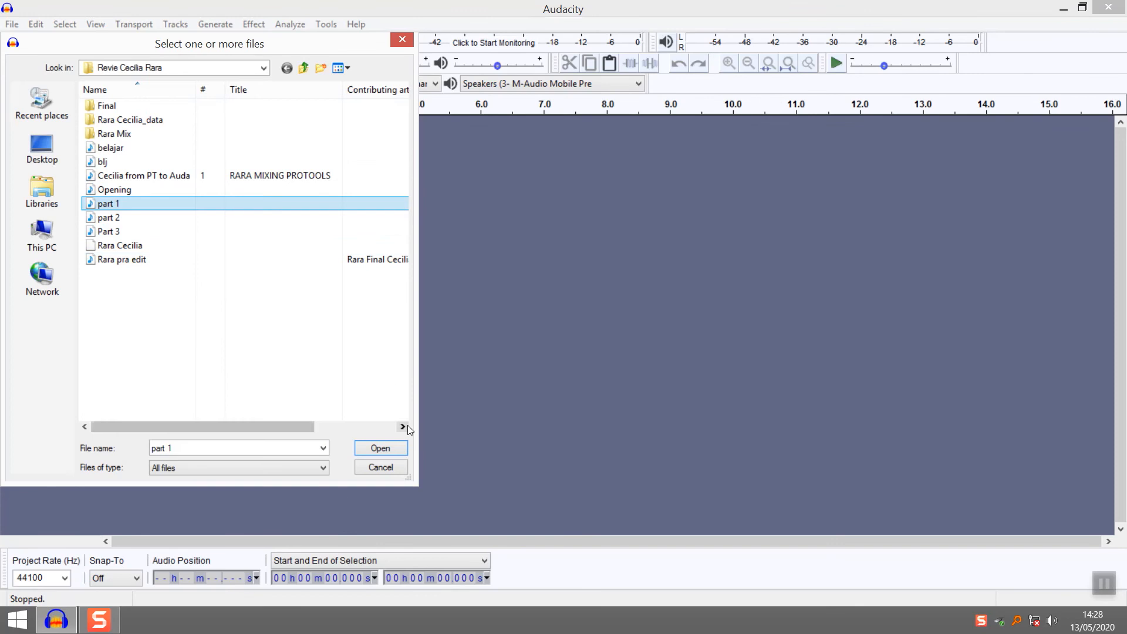
left_click(396, 451)
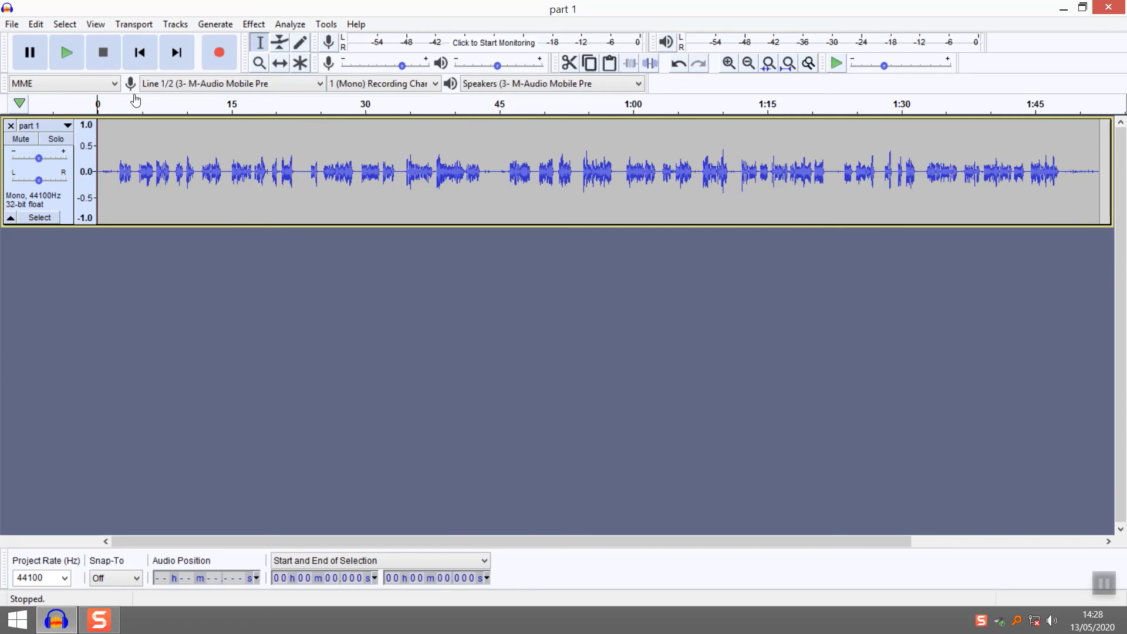
Step: Select the quiet lead-in of the track from about 0.5 to 2.3 s and play it back
left_click(103, 170)
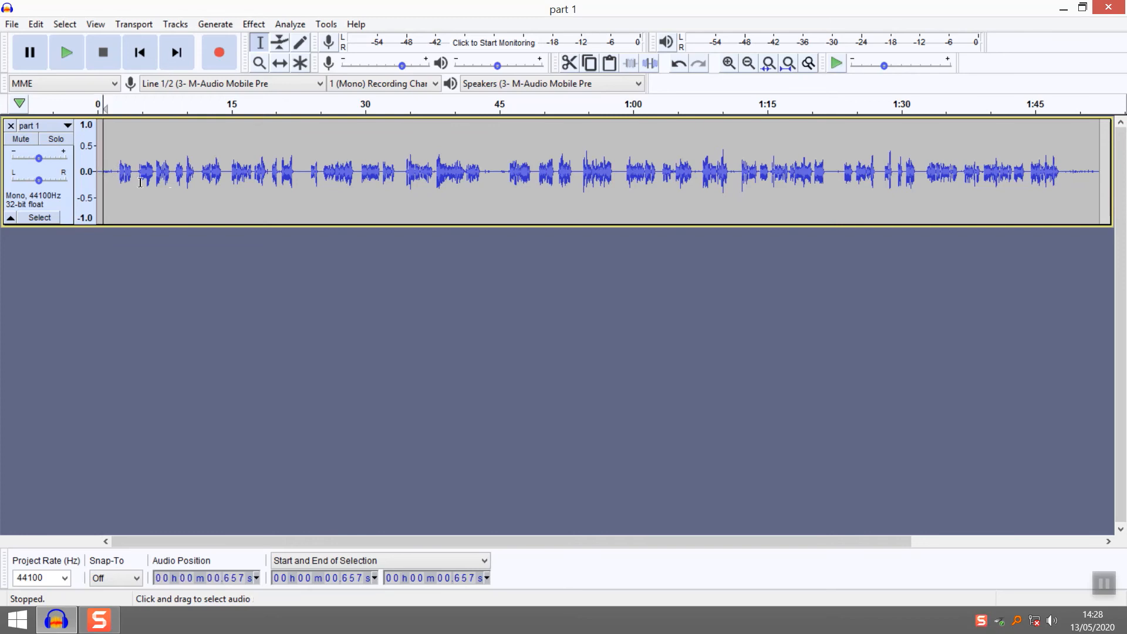
left_click(119, 170)
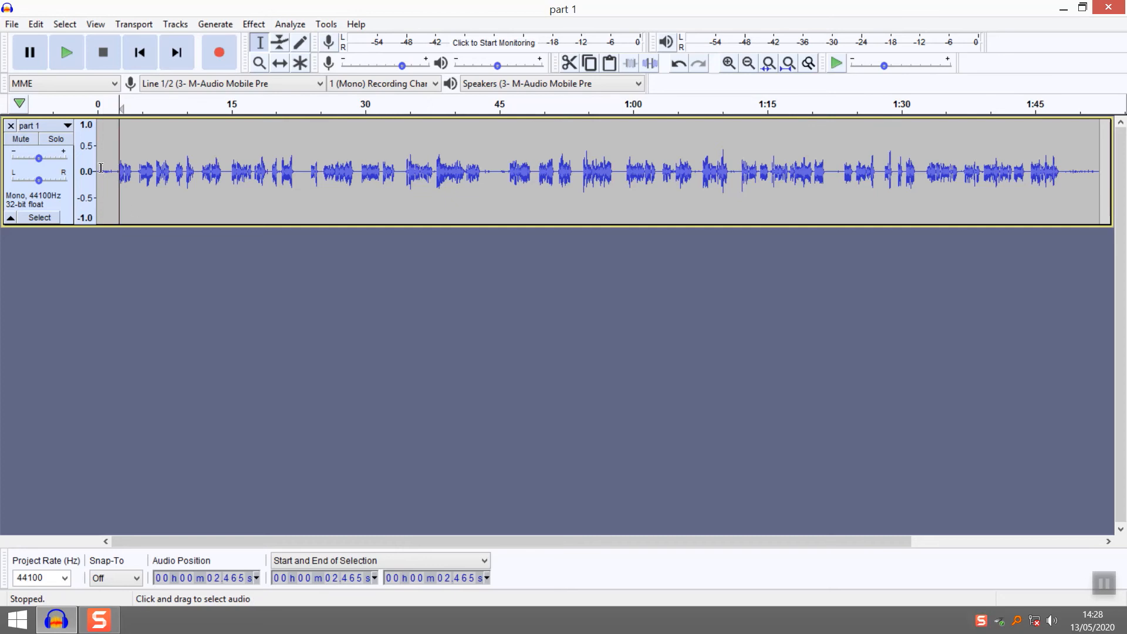
left_click(101, 168)
left_click_drag(101, 168, 121, 172)
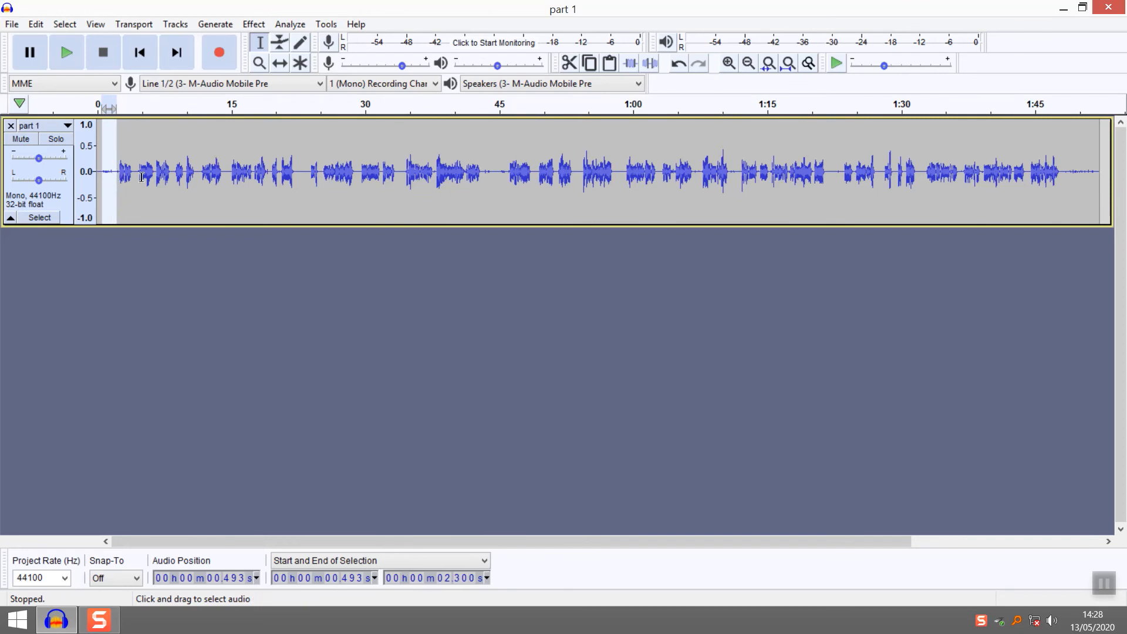
key("space")
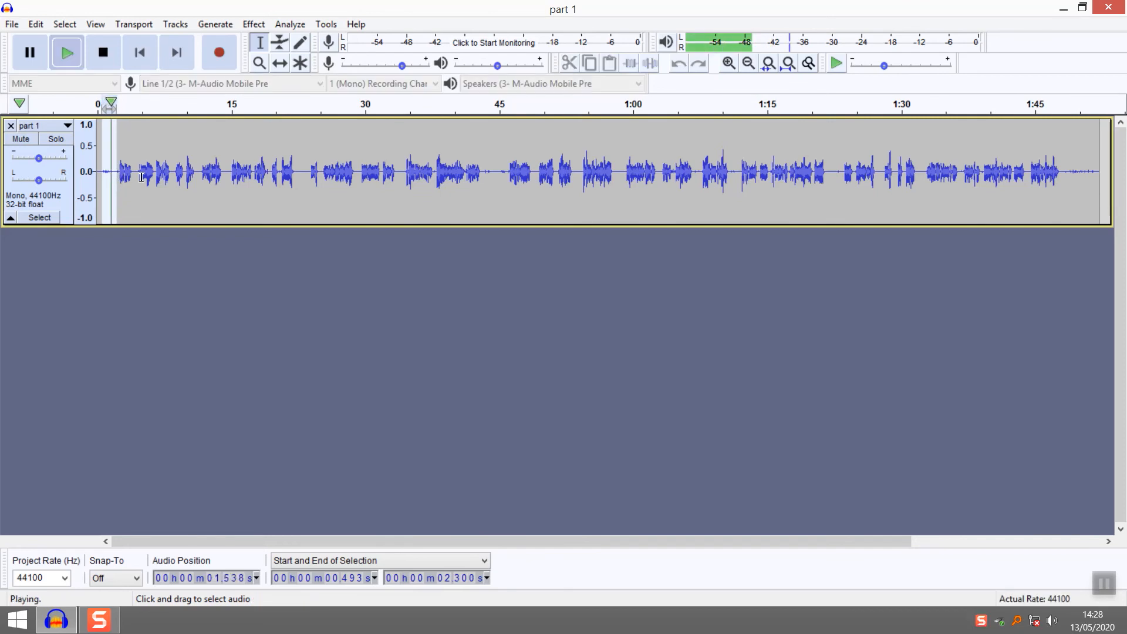
key("space")
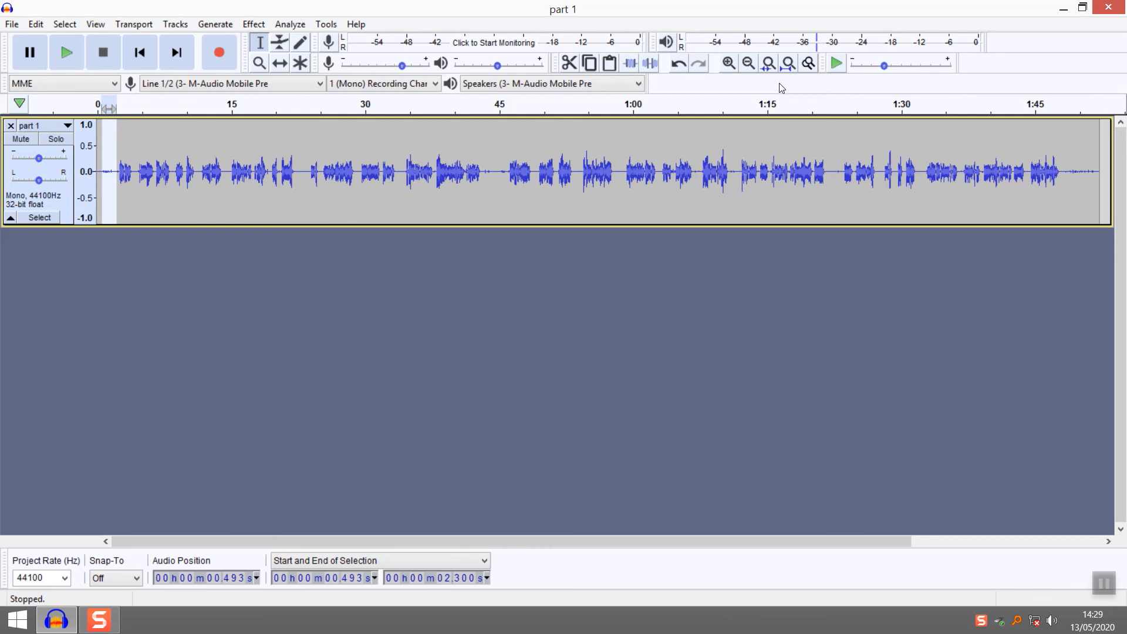
Step: Delete the section from about 0.61 to 1.74 s within the quiet lead-in of the track
key("ctrl+1")
key("ctrl+1")
key("ctrl+1")
key("ctrl+1")
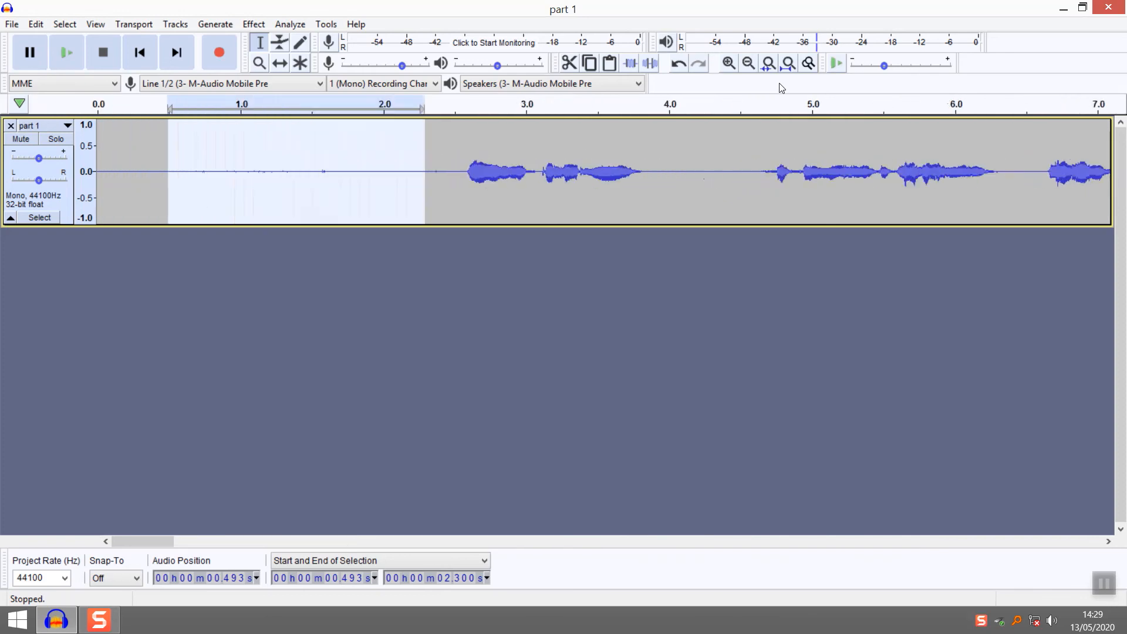
key("ctrl+1")
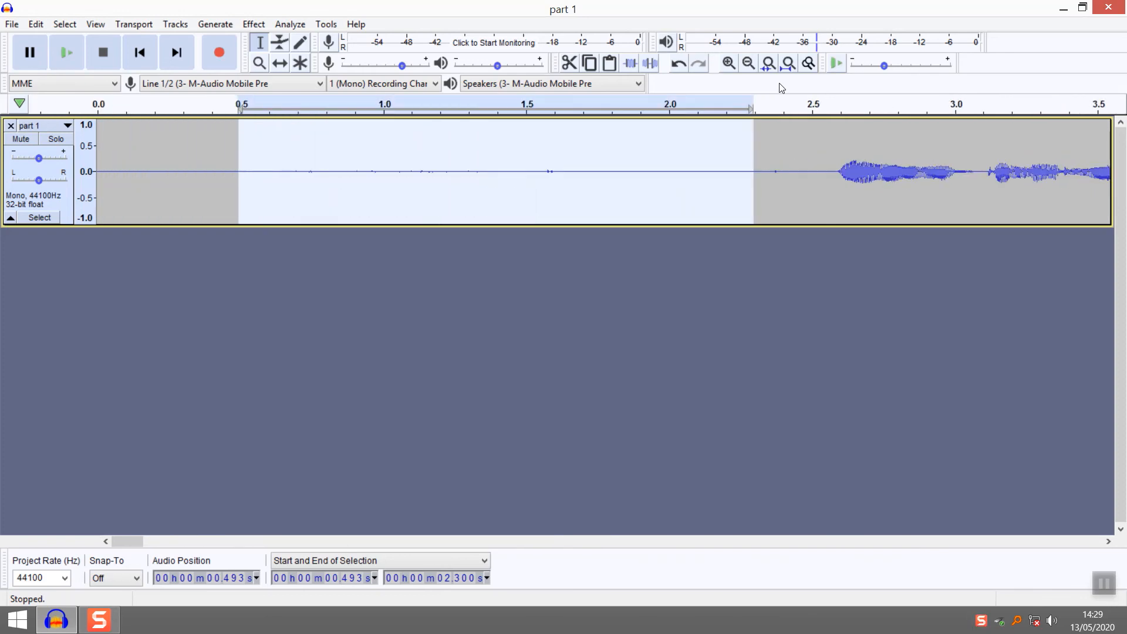
key("ctrl+3")
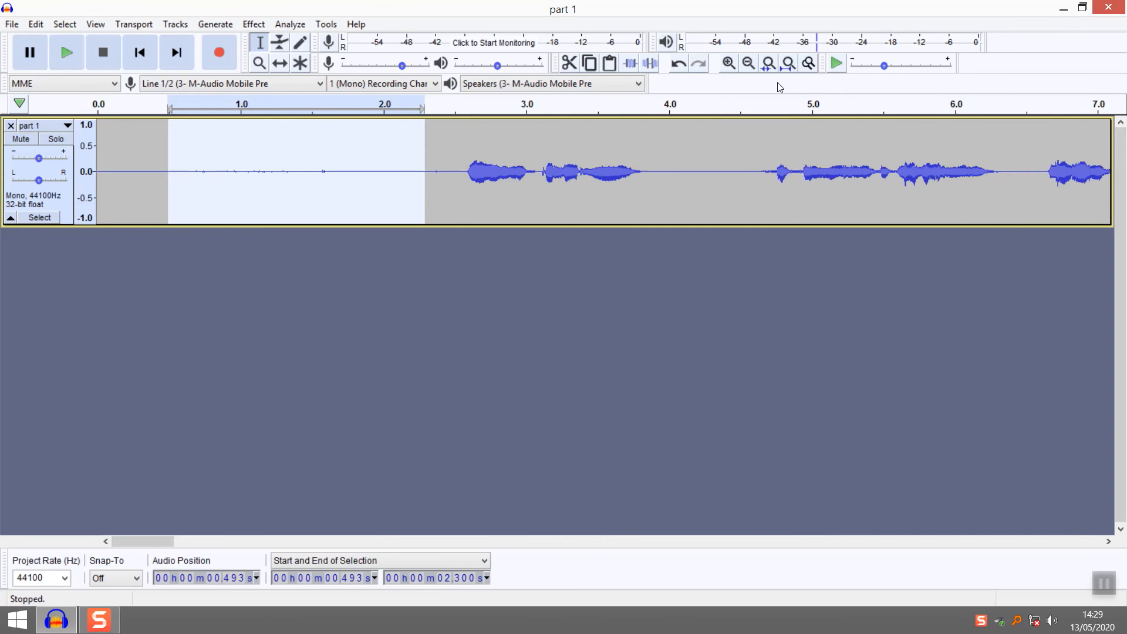
left_click(410, 204)
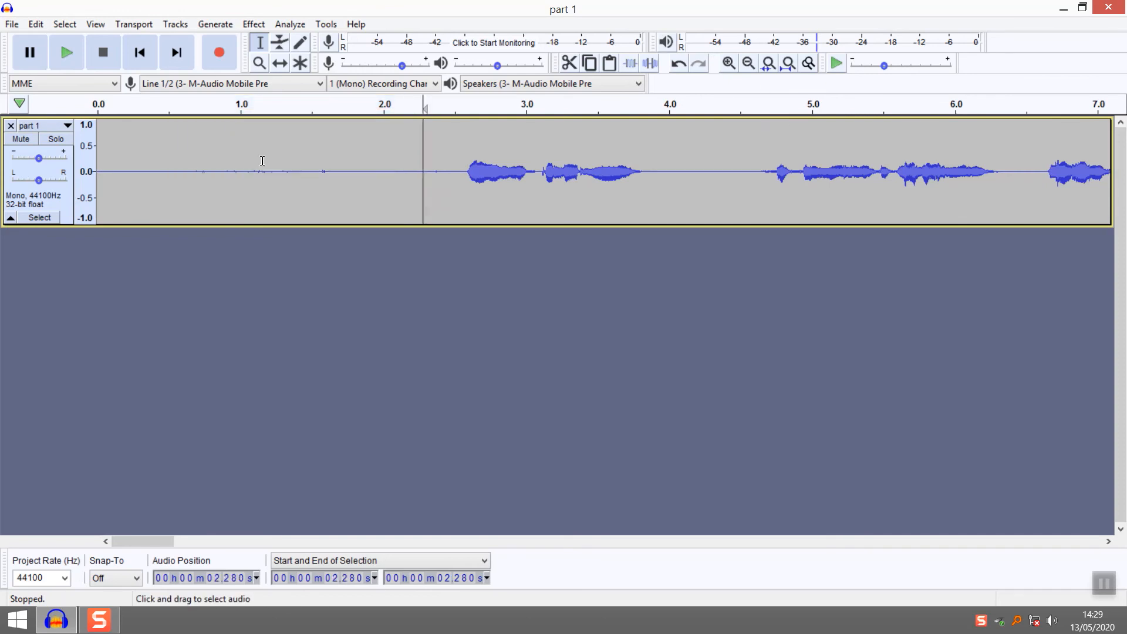
left_click_drag(185, 184, 346, 189)
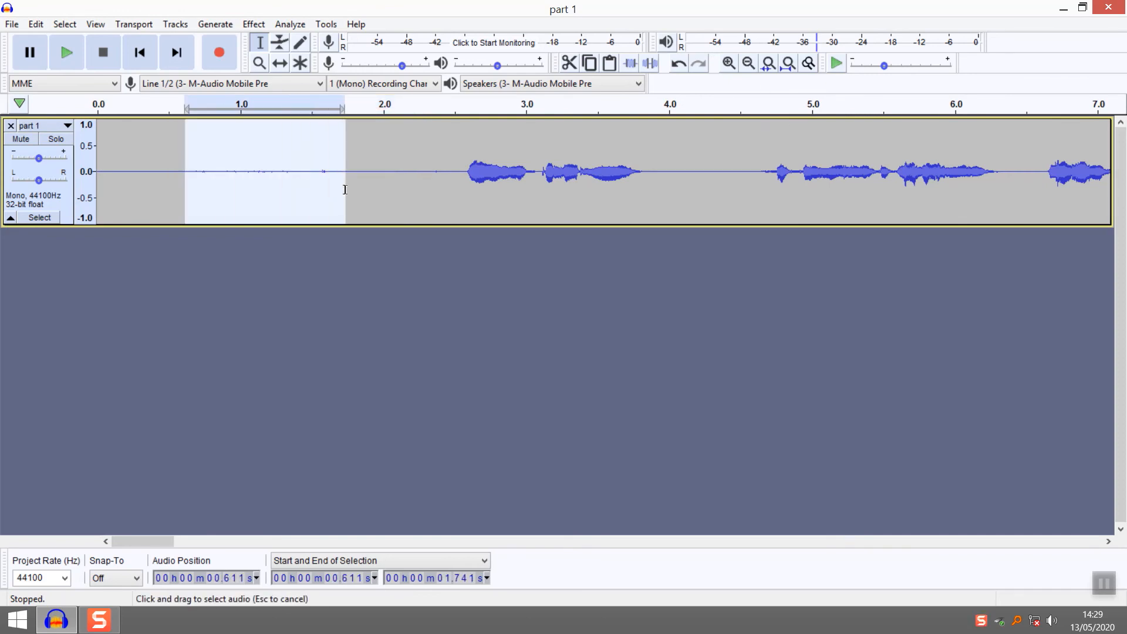
key("Delete")
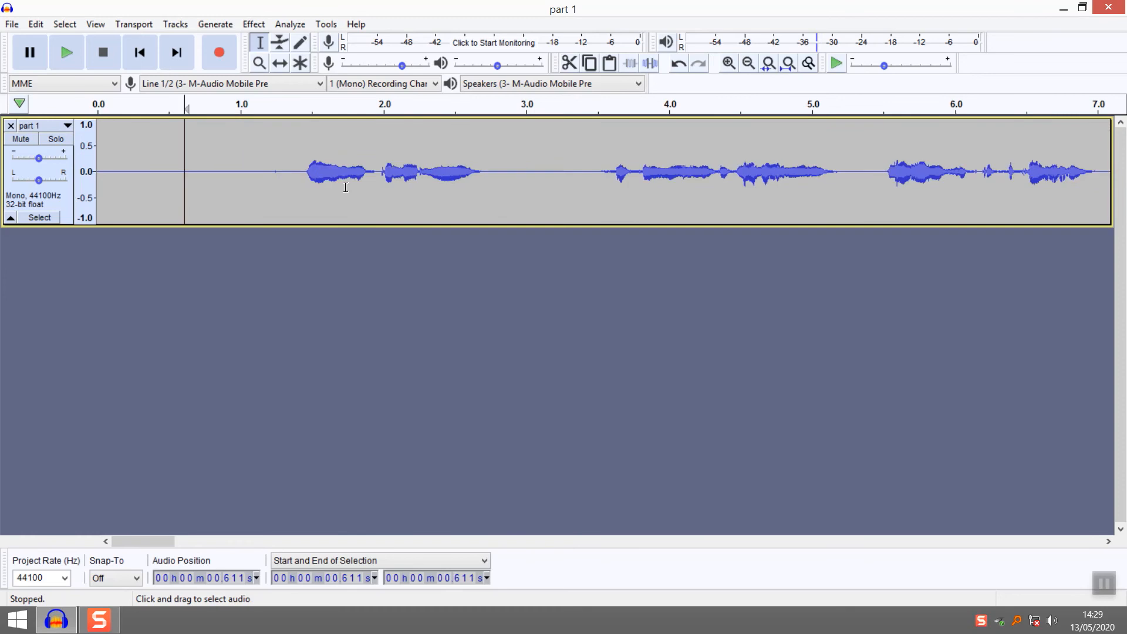
Step: Play the shortened track from its beginning twice to check the cut in the lead-in
left_click(98, 166)
key("space")
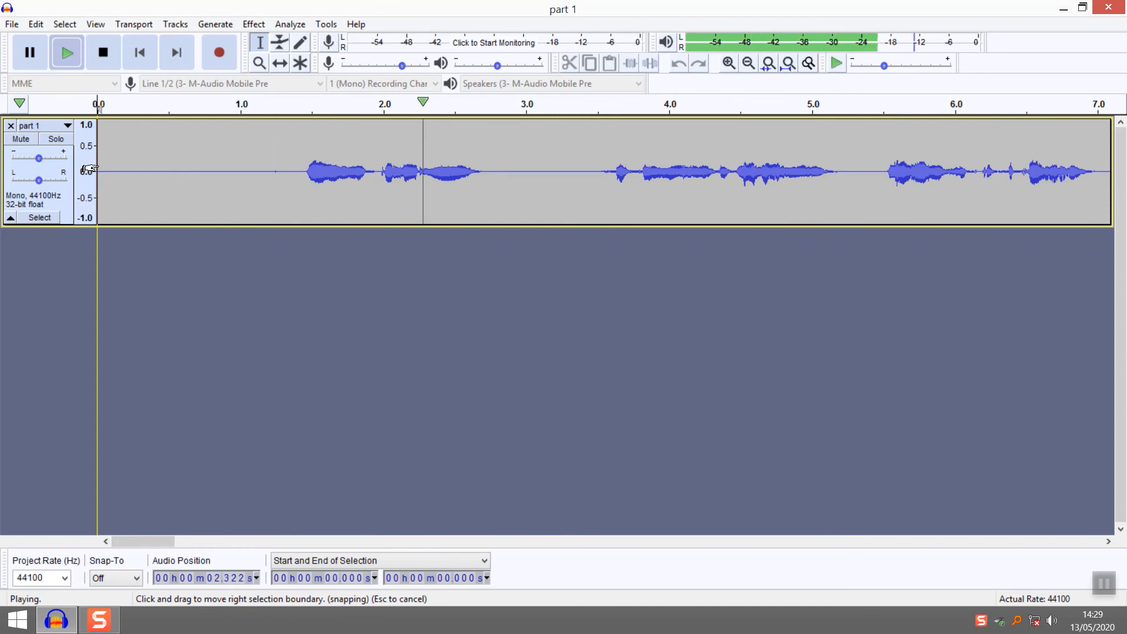
key("space")
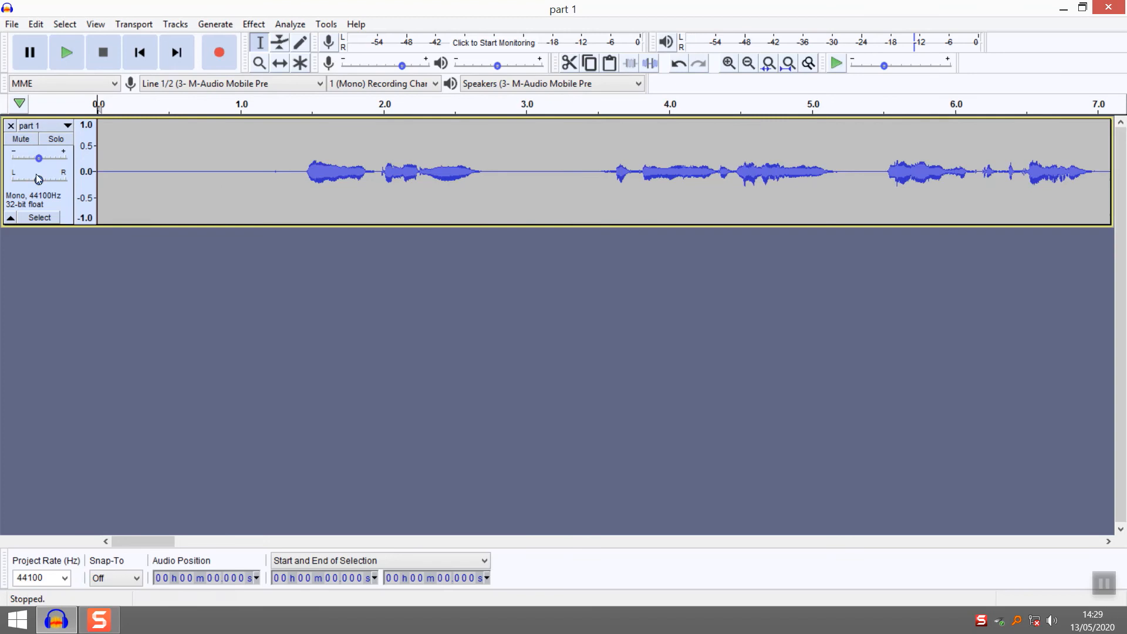
left_click(106, 170)
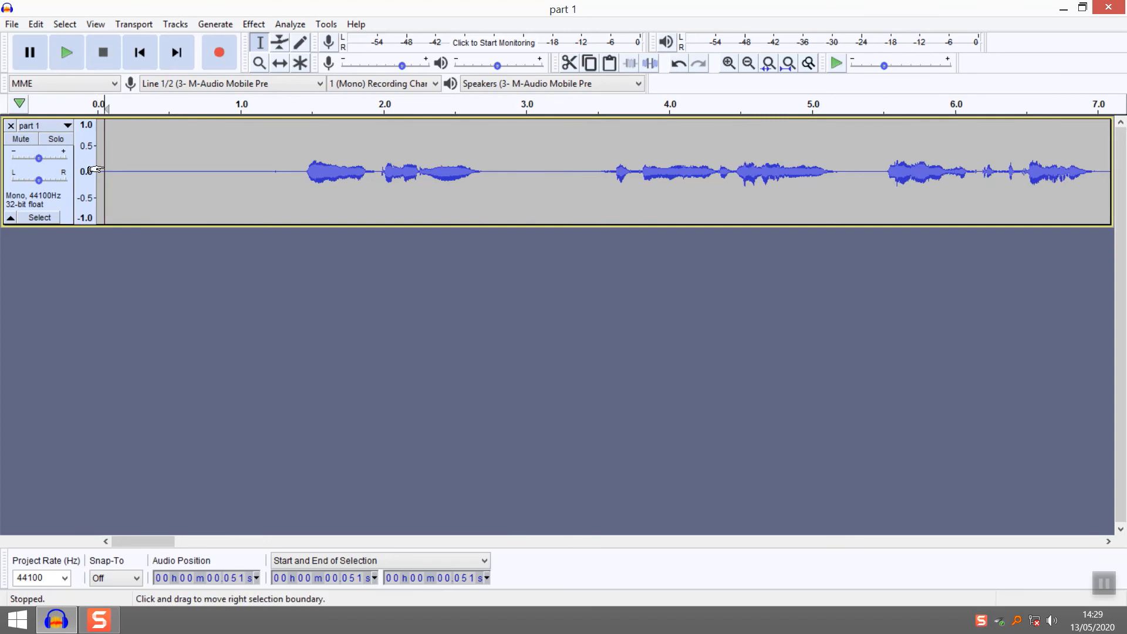
key("space")
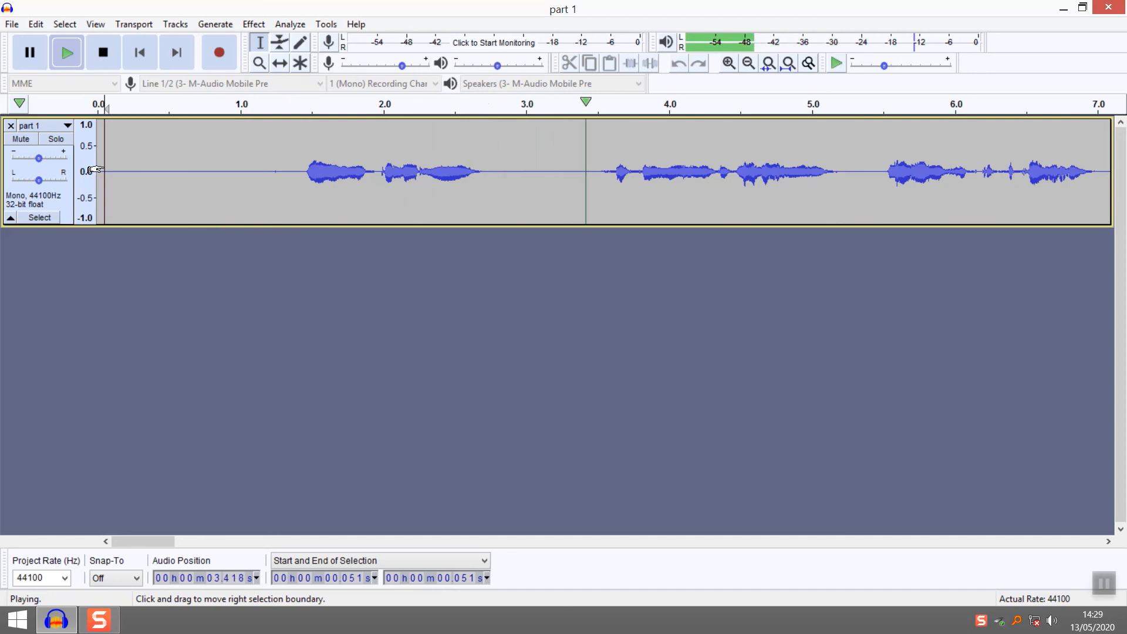
key("space")
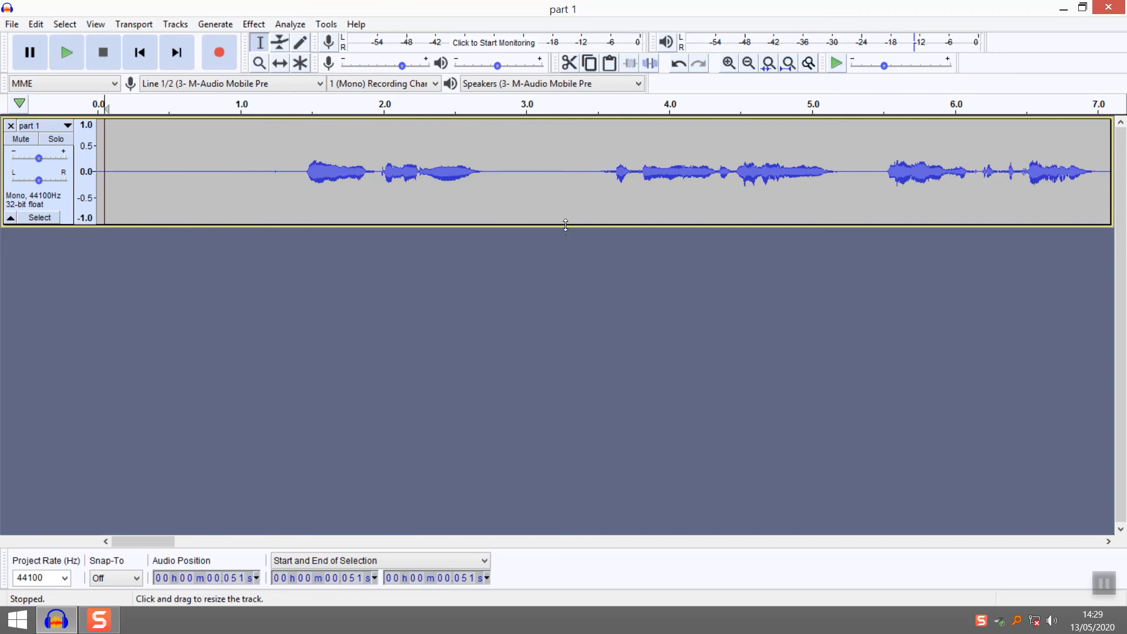
Step: Enlarge the track's height to fill the workspace and try selecting the pause from about 2.99 to 3.36 s
left_click_drag(566, 224, 544, 543)
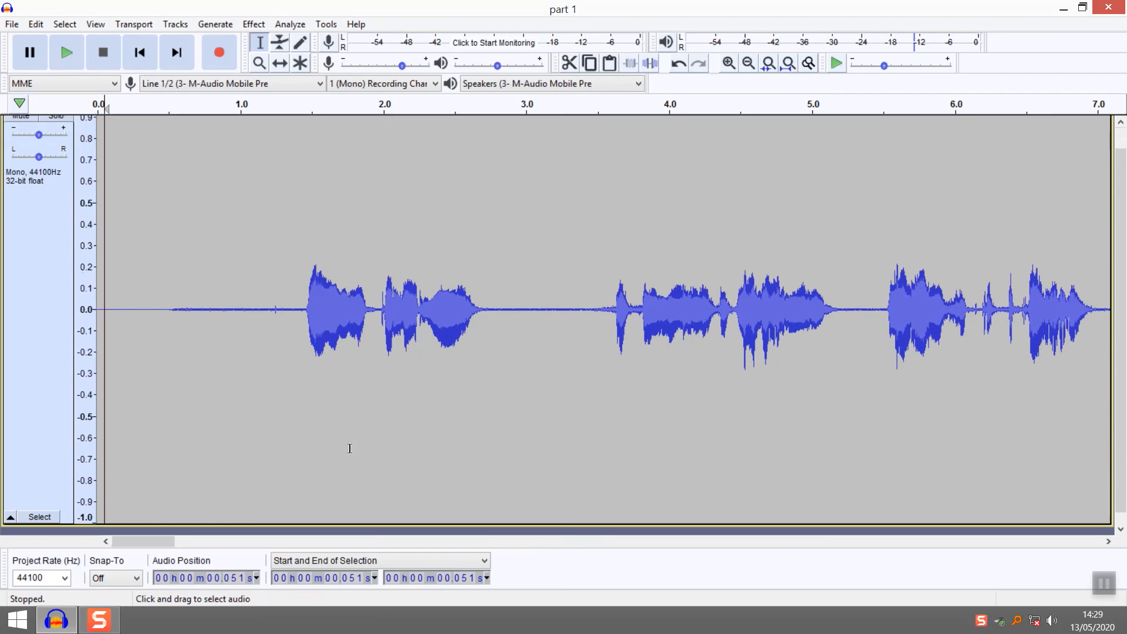
left_click_drag(142, 312, 97, 334)
left_click_drag(526, 340, 577, 346)
scroll(566, 350, "down", 1)
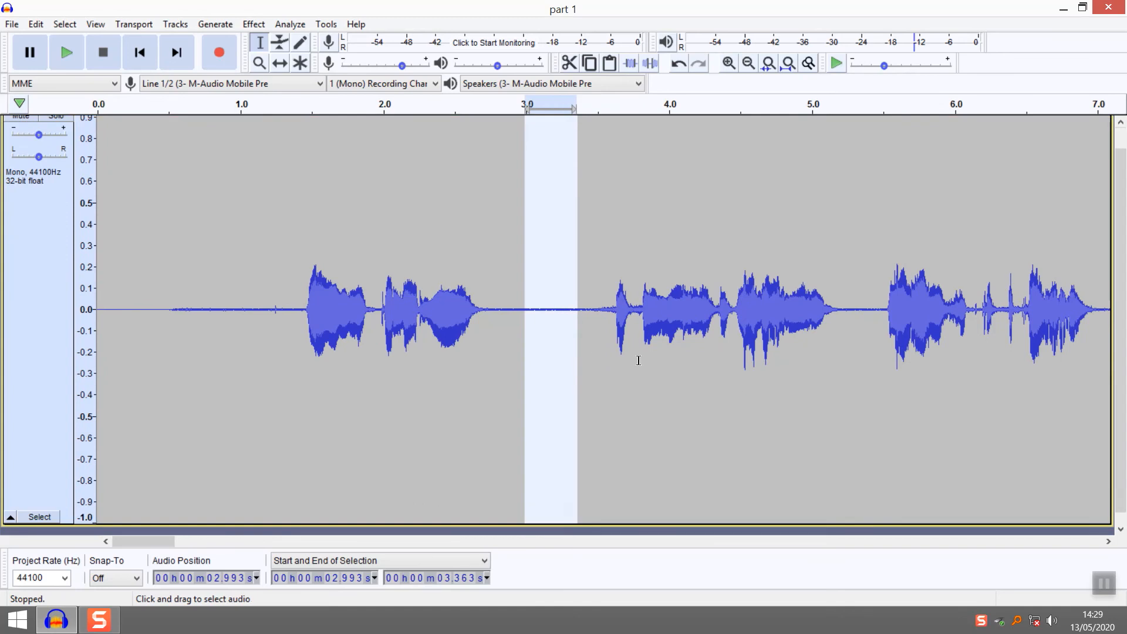
left_click(651, 376)
scroll(640, 379, "up", 1)
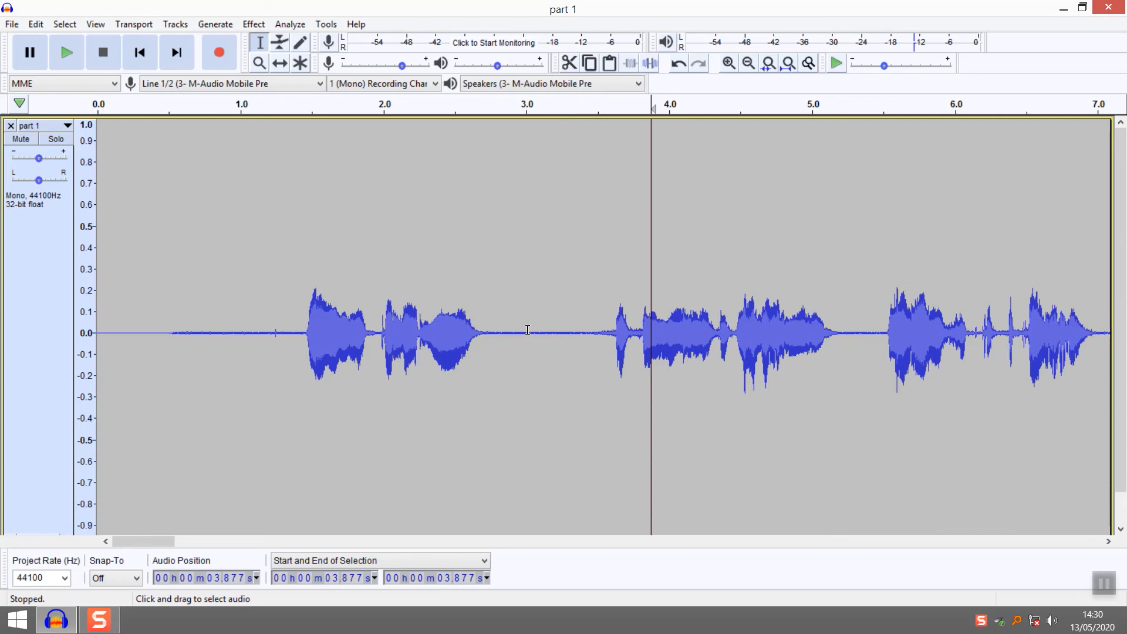
Step: Select the noise-only pause from about 3.06 to 3.28 s and capture it as the noise profile for Noise Reduction
left_click_drag(527, 330, 568, 330)
scroll(560, 333, "down", 1)
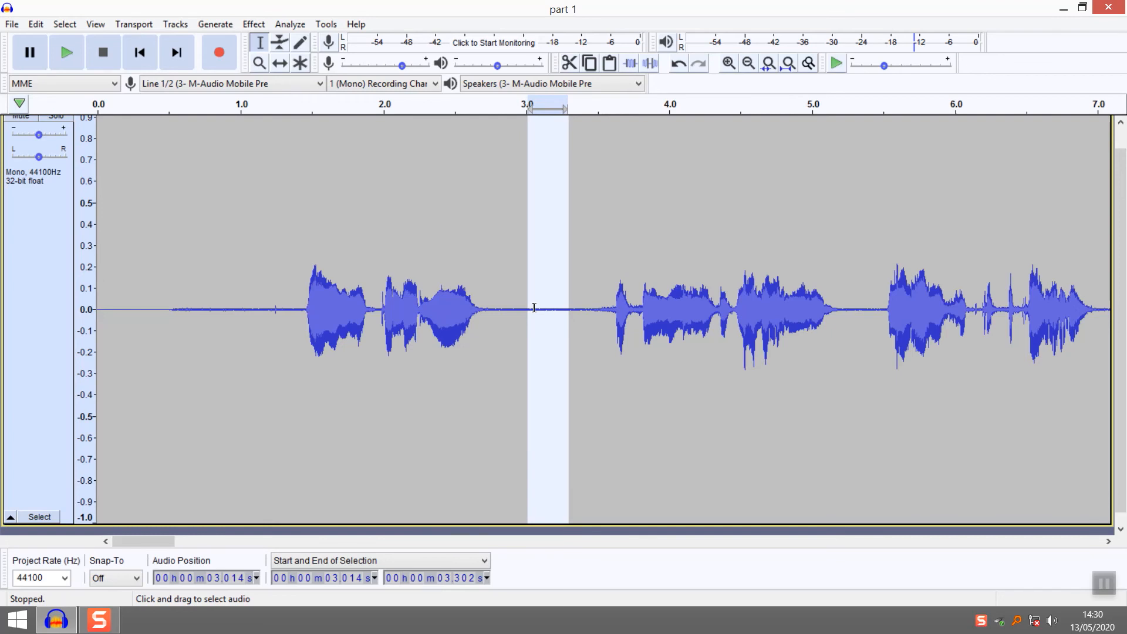
left_click_drag(535, 308, 564, 310)
scroll(555, 312, "up", 1)
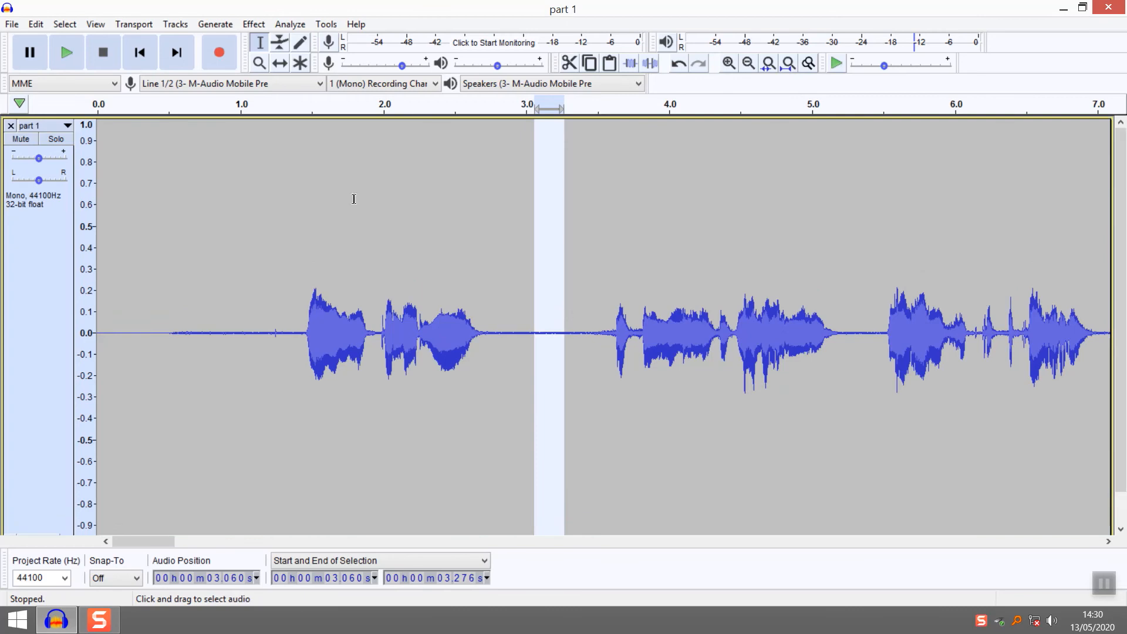
left_click(254, 24)
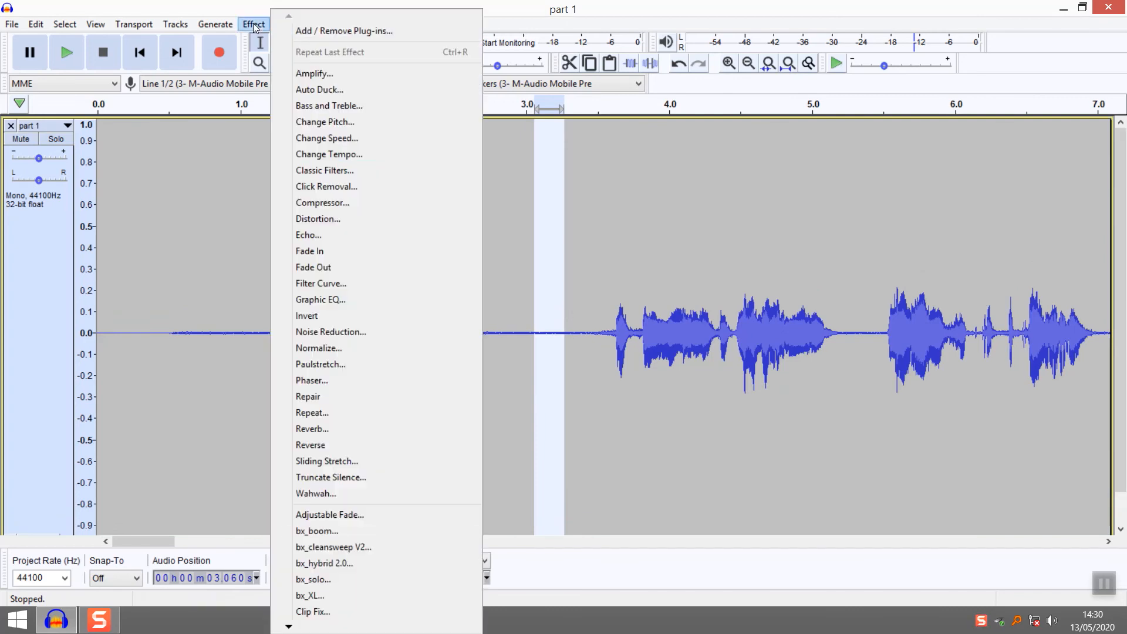
left_click(336, 332)
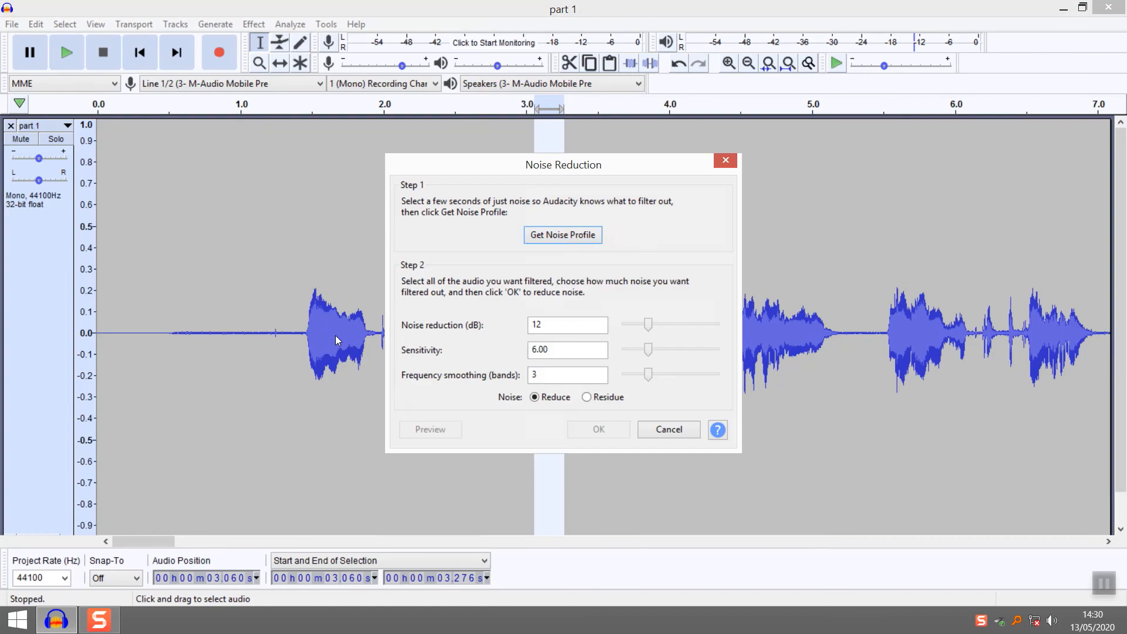
left_click(563, 235)
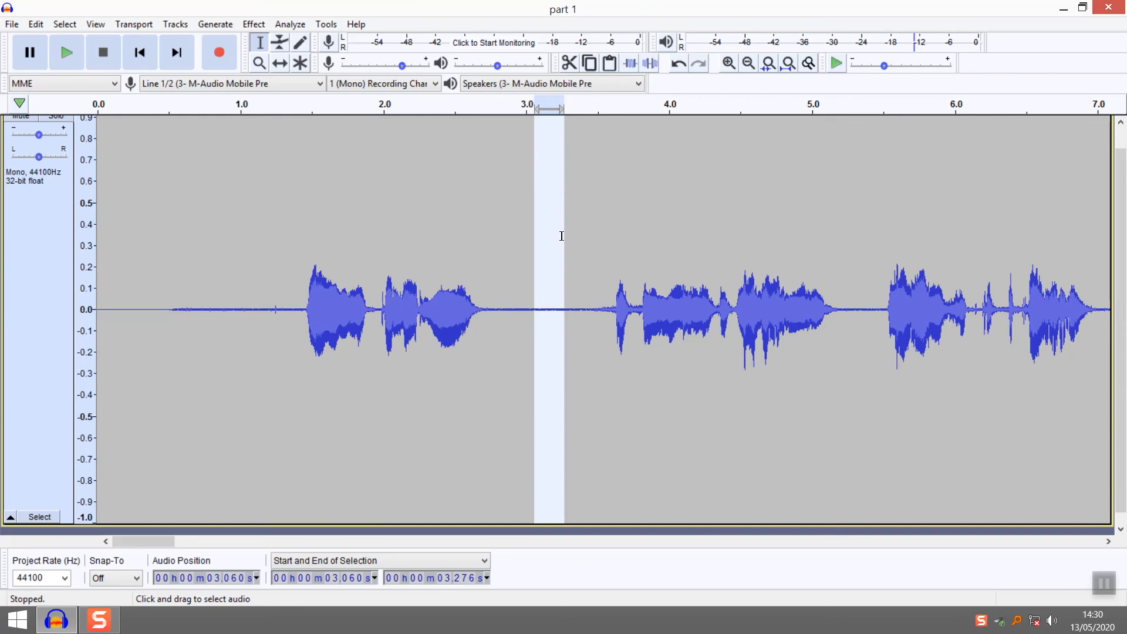
Step: Start Noise Reduction on the entire track and set its sensitivity to 6.00
key("ctrl+a")
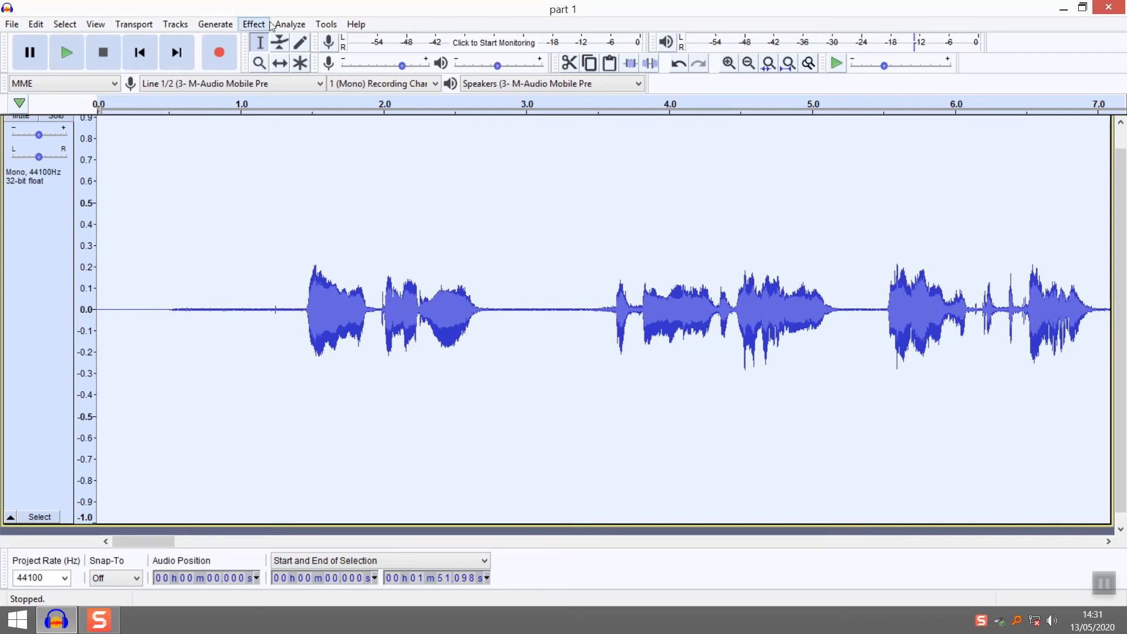
left_click(253, 25)
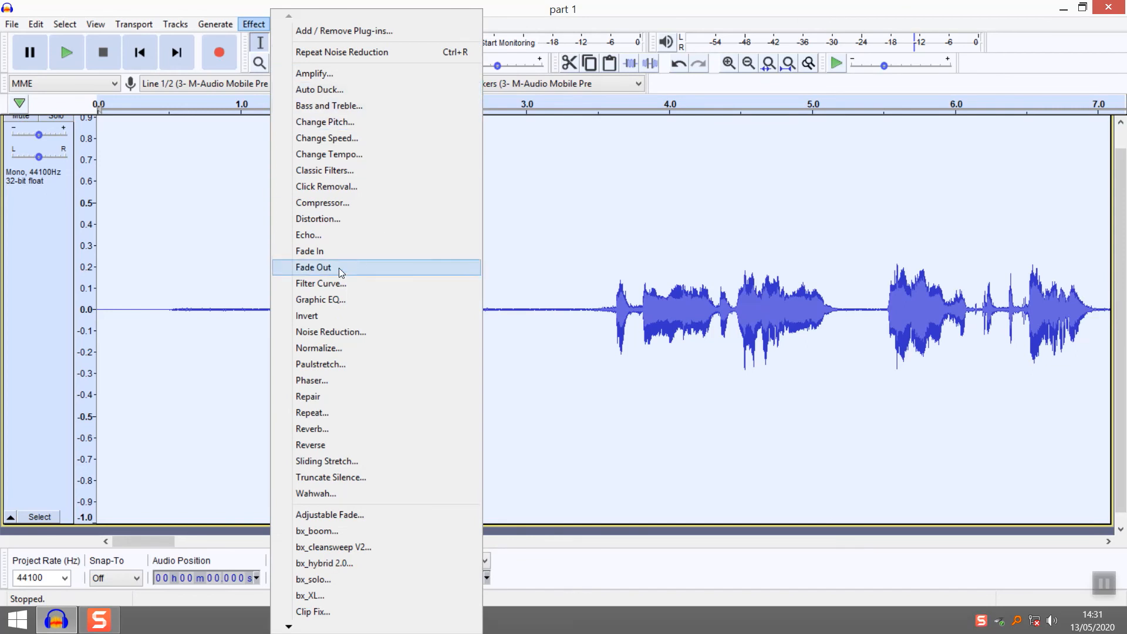
left_click(340, 336)
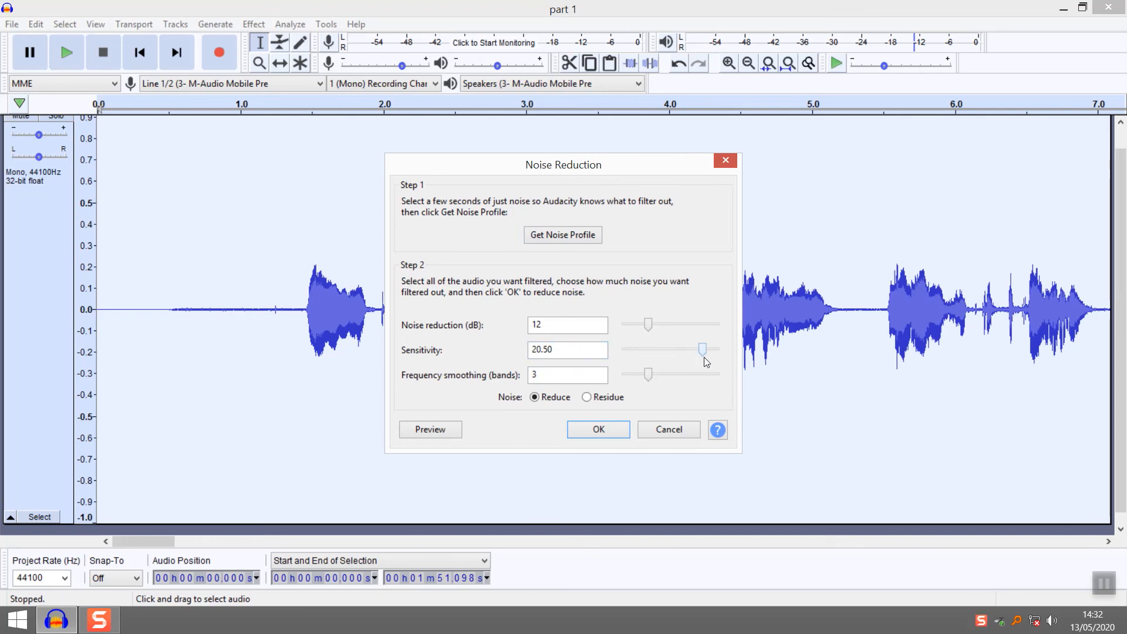
left_click_drag(704, 357, 660, 363)
left_click_drag(624, 352, 650, 354)
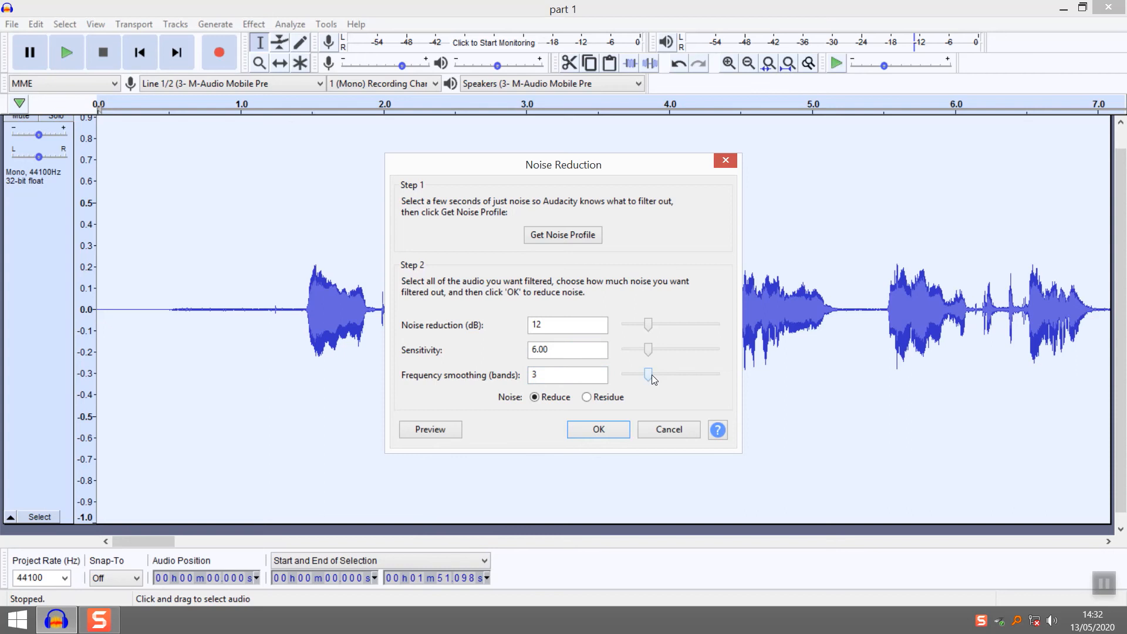
Step: Keep frequency smoothing at 3 bands and preview the noise reduction on the track
mouse_move(650, 377)
left_mouse_down()
mouse_move(626, 375)
mouse_move(720, 375)
mouse_move(650, 378)
left_mouse_up()
mouse_move(648, 374)
left_mouse_down()
mouse_move(727, 380)
mouse_move(661, 383)
left_mouse_up()
left_click(441, 432)
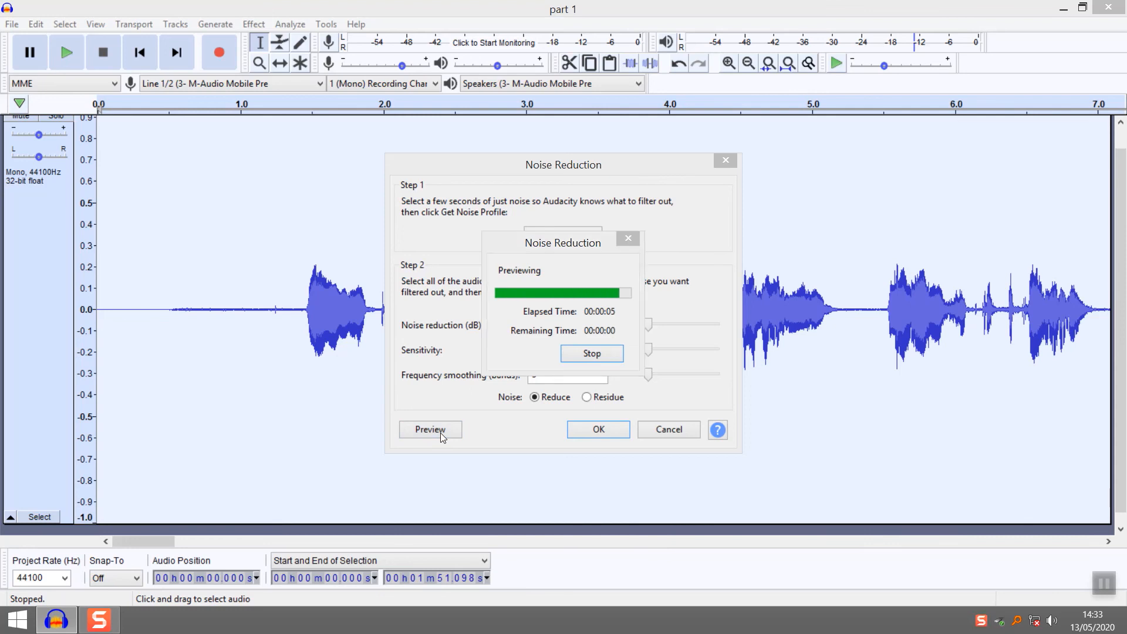
Step: Apply the noise reduction, comparing it by undoing it, playing the lead-in from about 0.20 to 1.34 s and redoing it
left_click(611, 429)
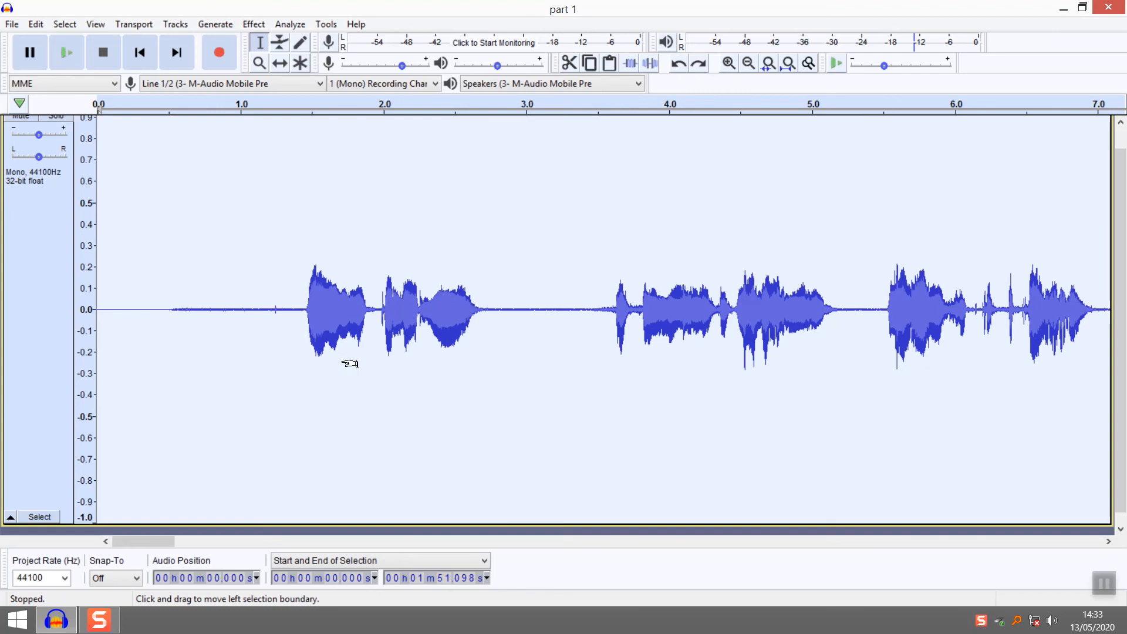
key("ctrl+z")
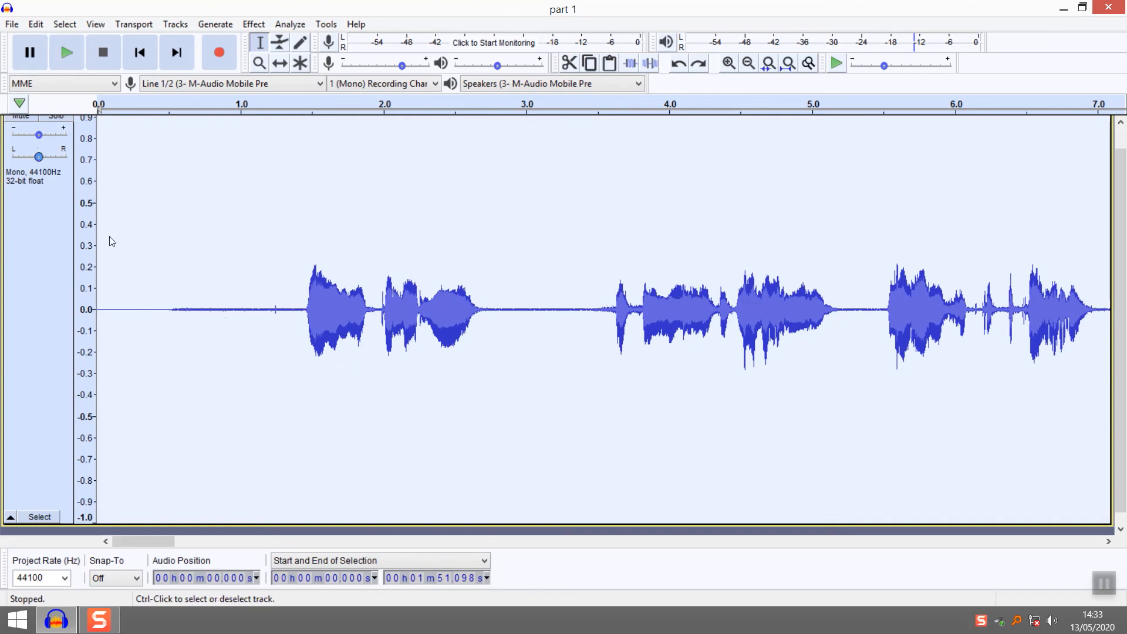
left_click_drag(126, 322, 287, 322)
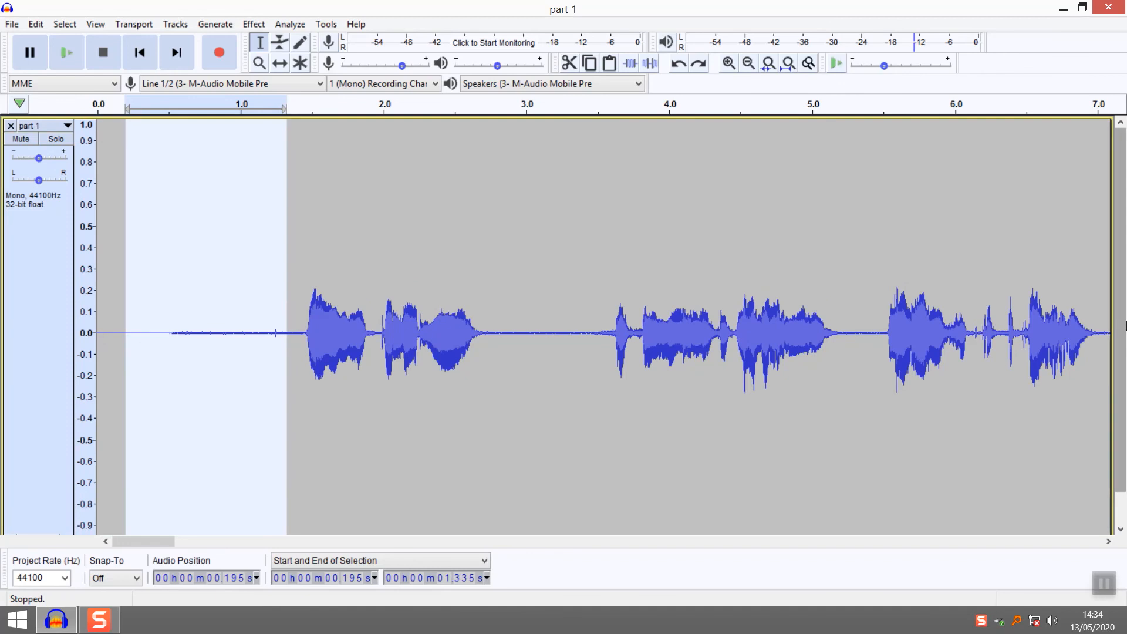
key("space")
key("ctrl+a")
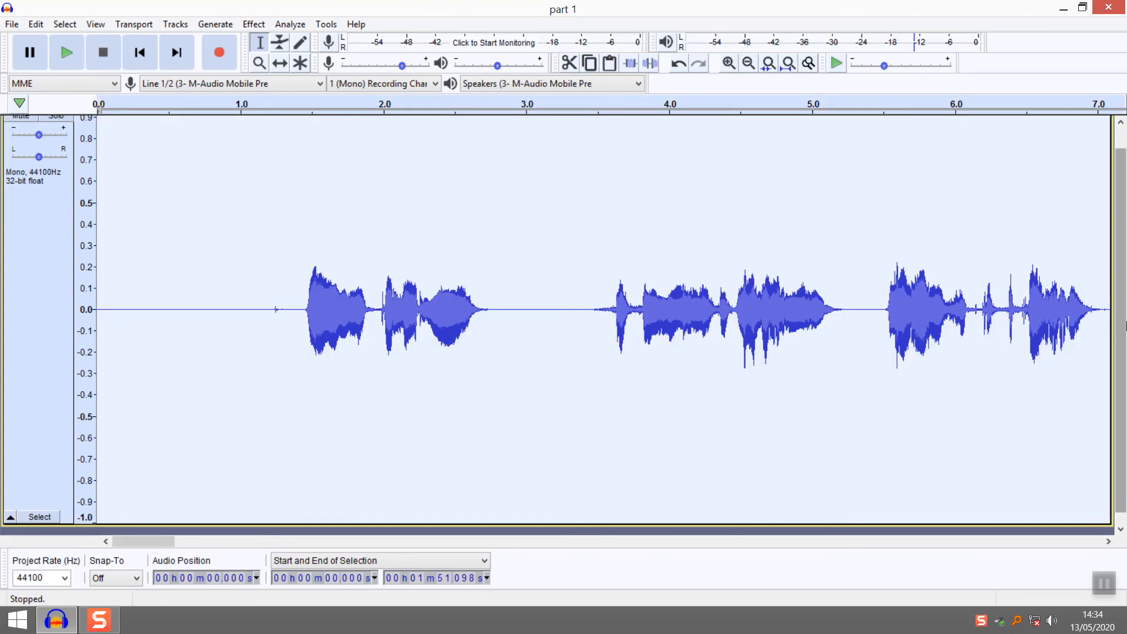
Step: Play from about 1.21 s and delete the small click noise from about 1.22 to 1.33 s before the first word
left_click(271, 310)
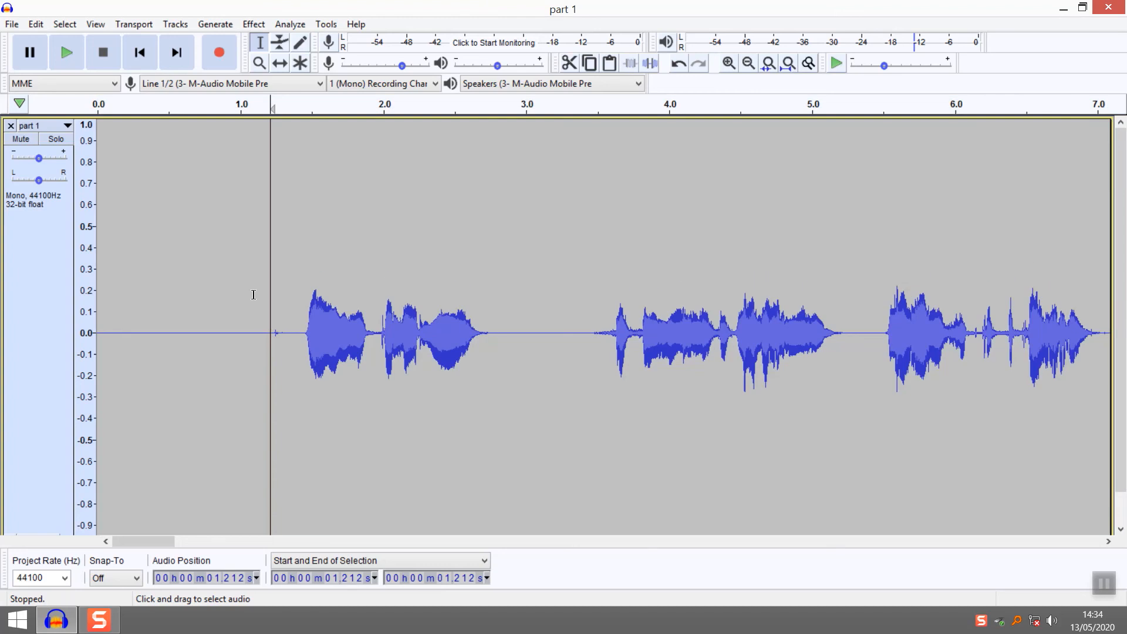
key("space")
key("space")
left_click_drag(286, 331, 271, 334)
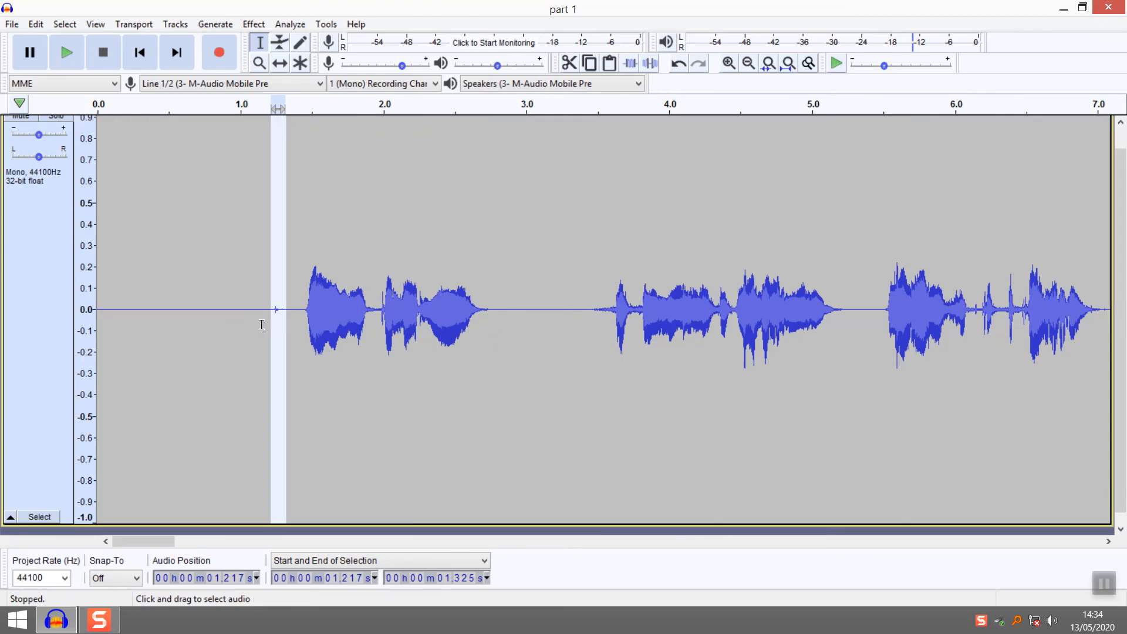
key("Delete")
left_click(511, 470)
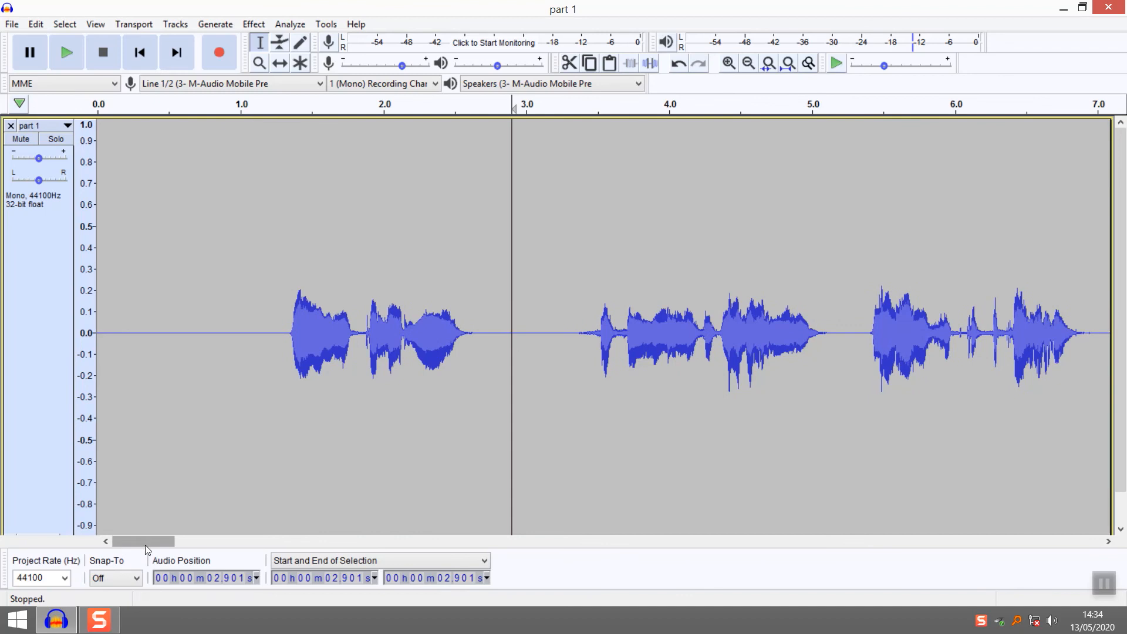
Step: Play the cleaned recording twice from about 1.27 s to listen for remaining noise
left_click(278, 335)
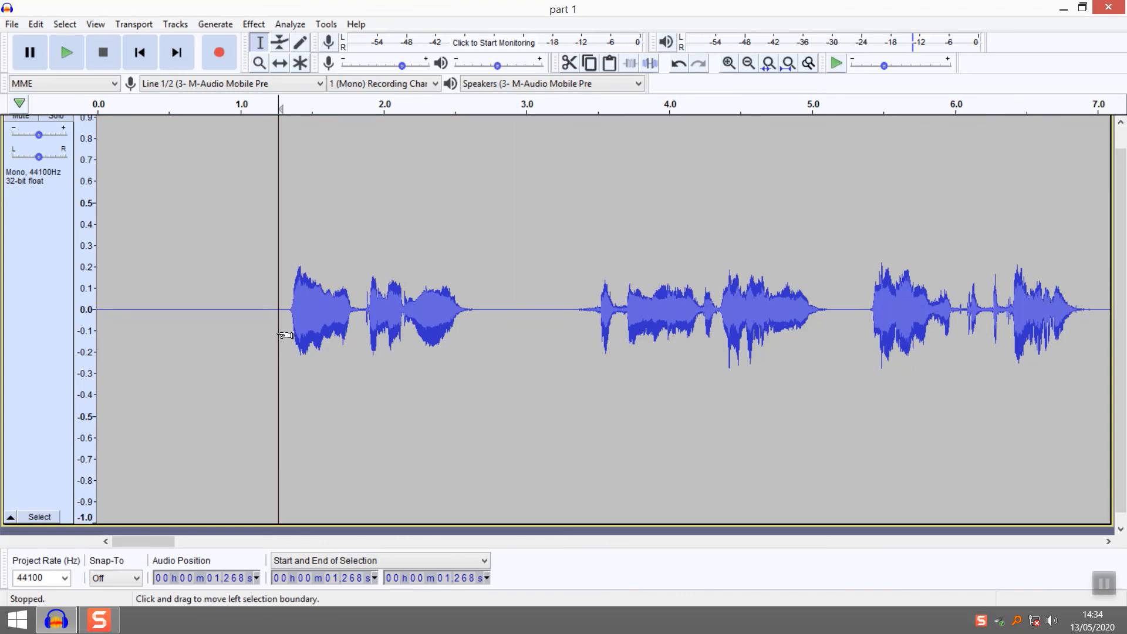
key("space")
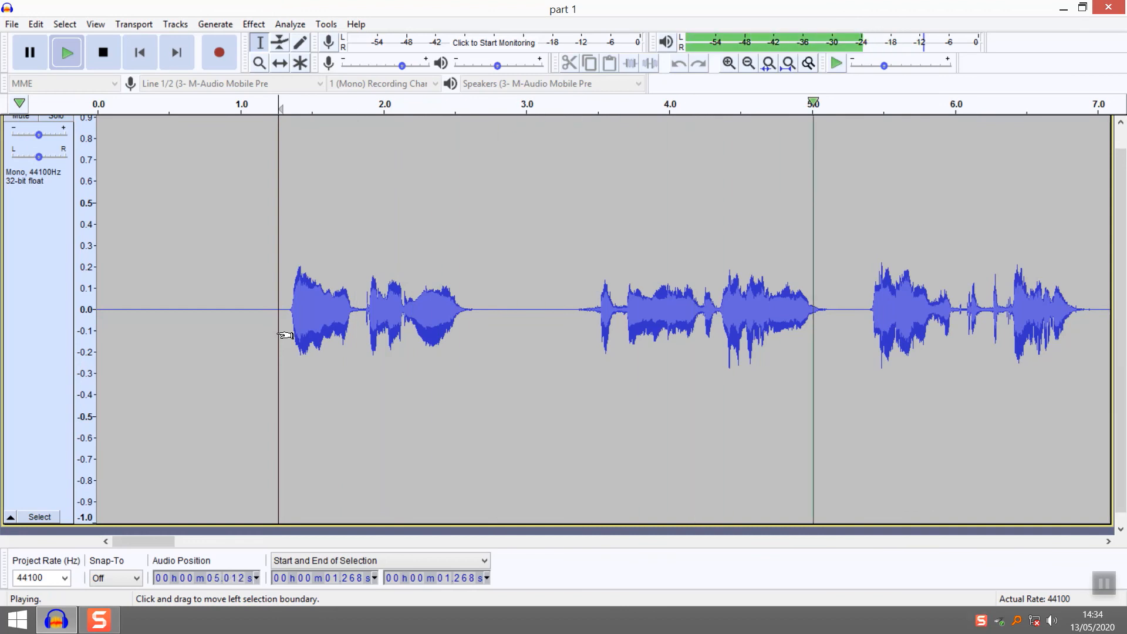
key("space")
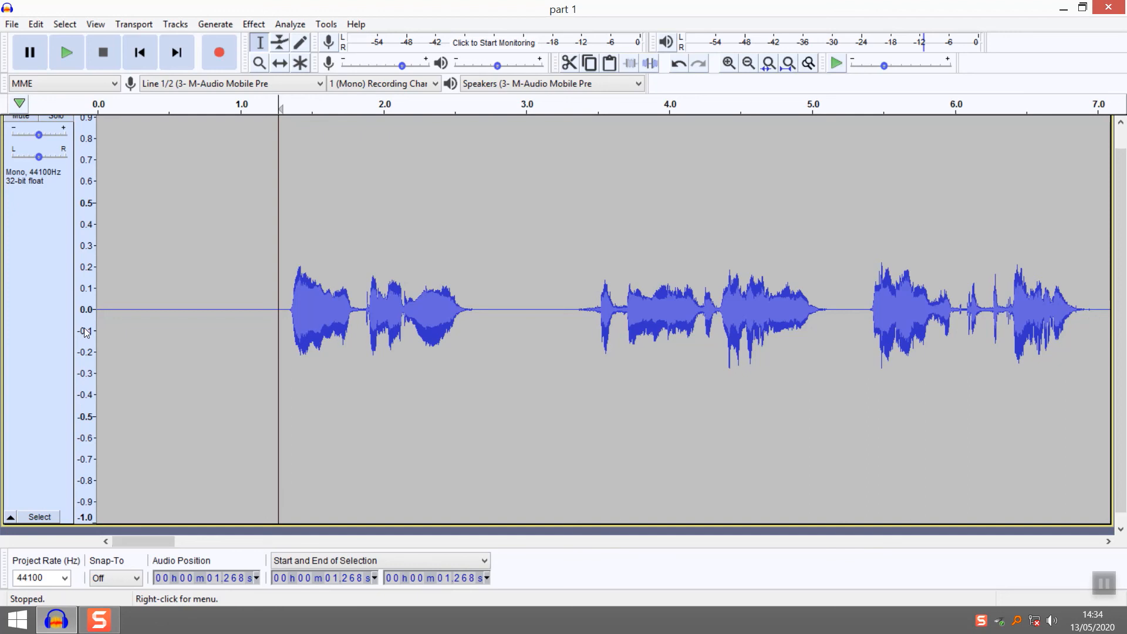
key("space")
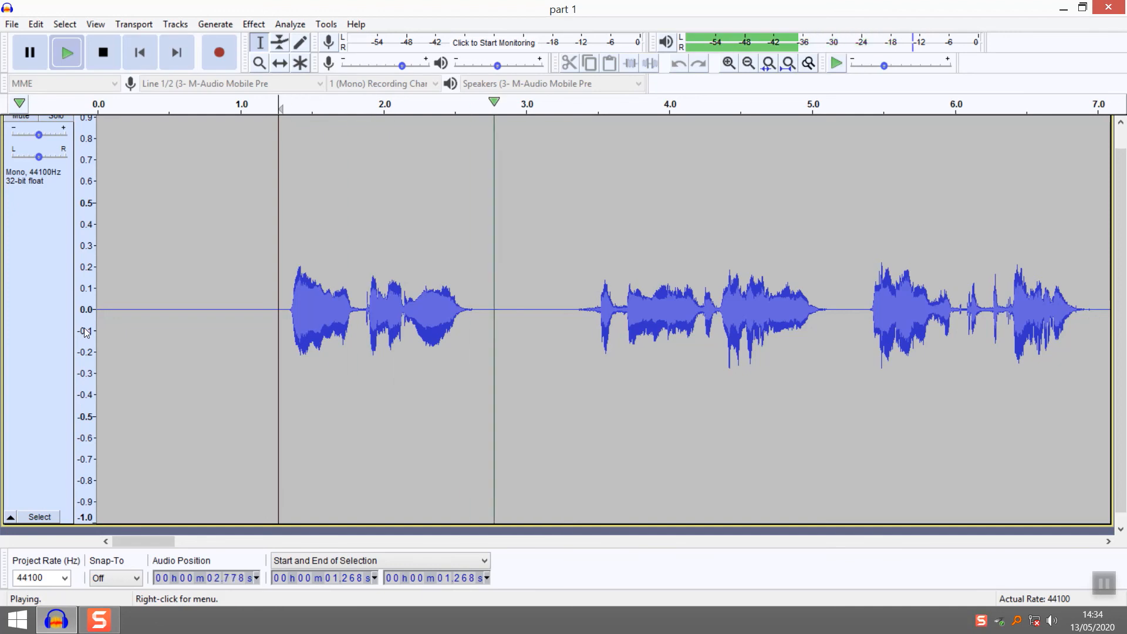
key("space")
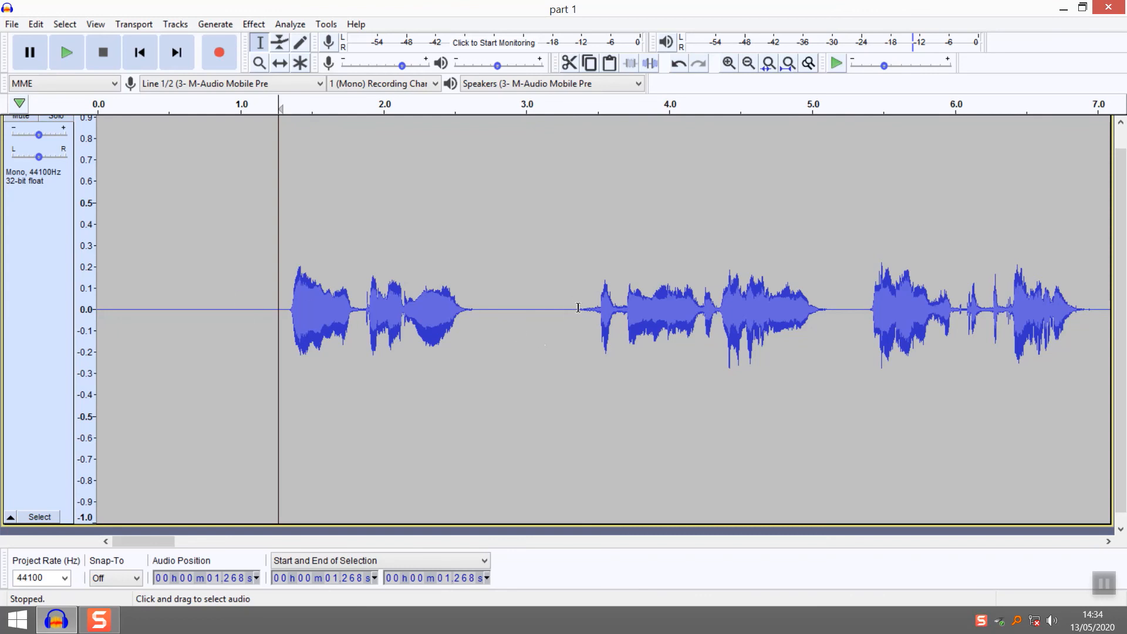
Step: Select the quiet sound before the second phrase, about 3.37 to 3.52 s, and listen to it on its own
left_click_drag(580, 305, 600, 304)
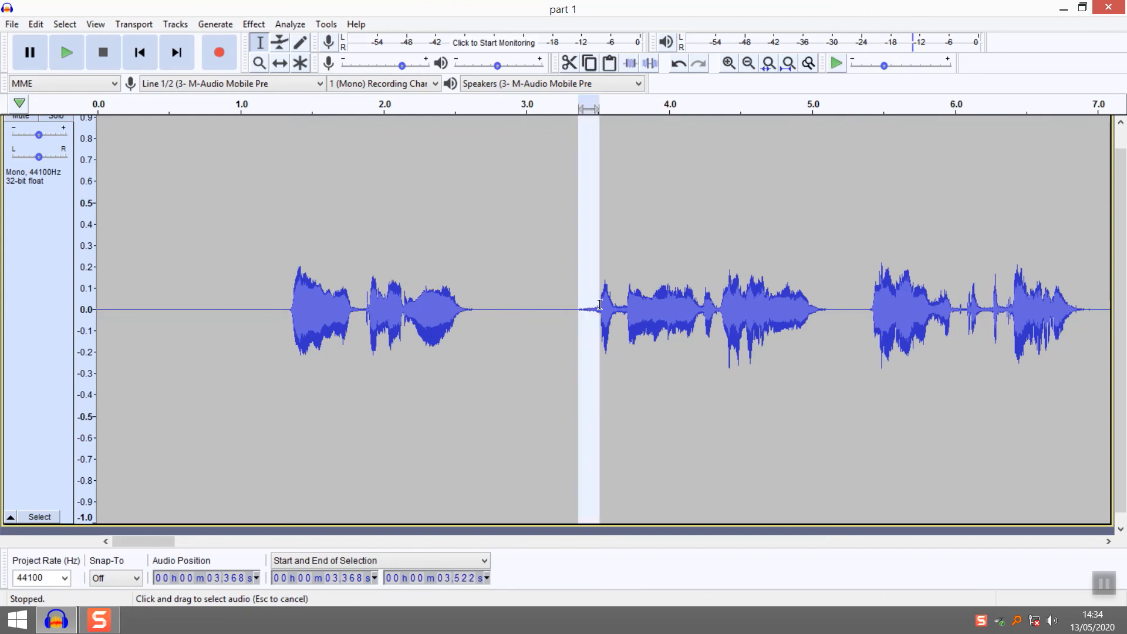
scroll(586, 305, "up", 1)
key("space")
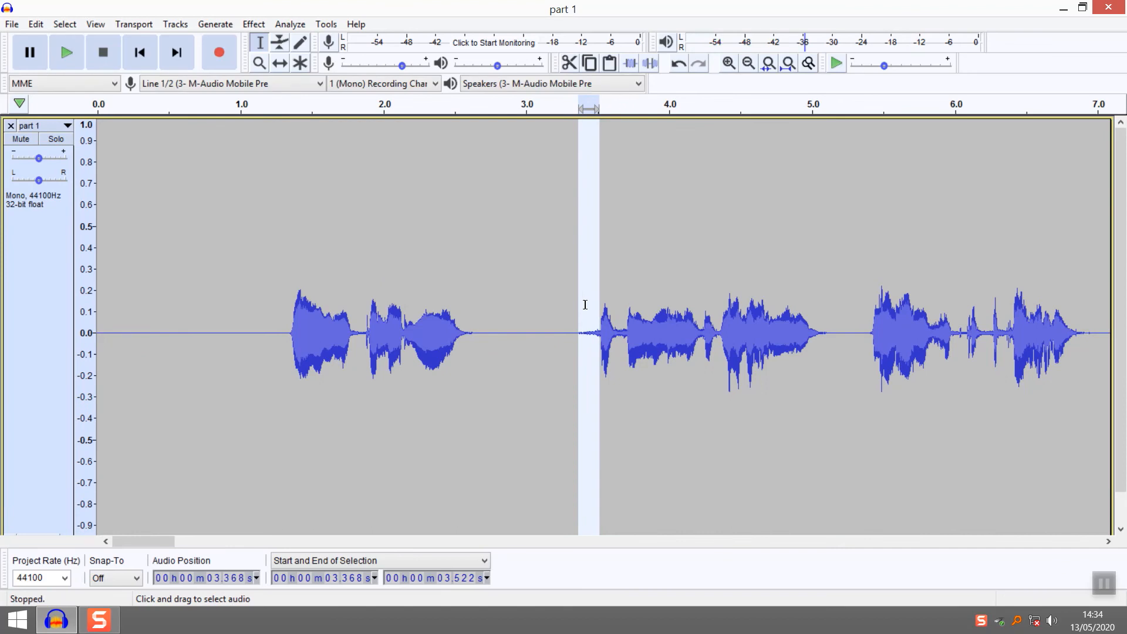
key("space")
key("space")
left_click(624, 252)
scroll(593, 282, "down", 1)
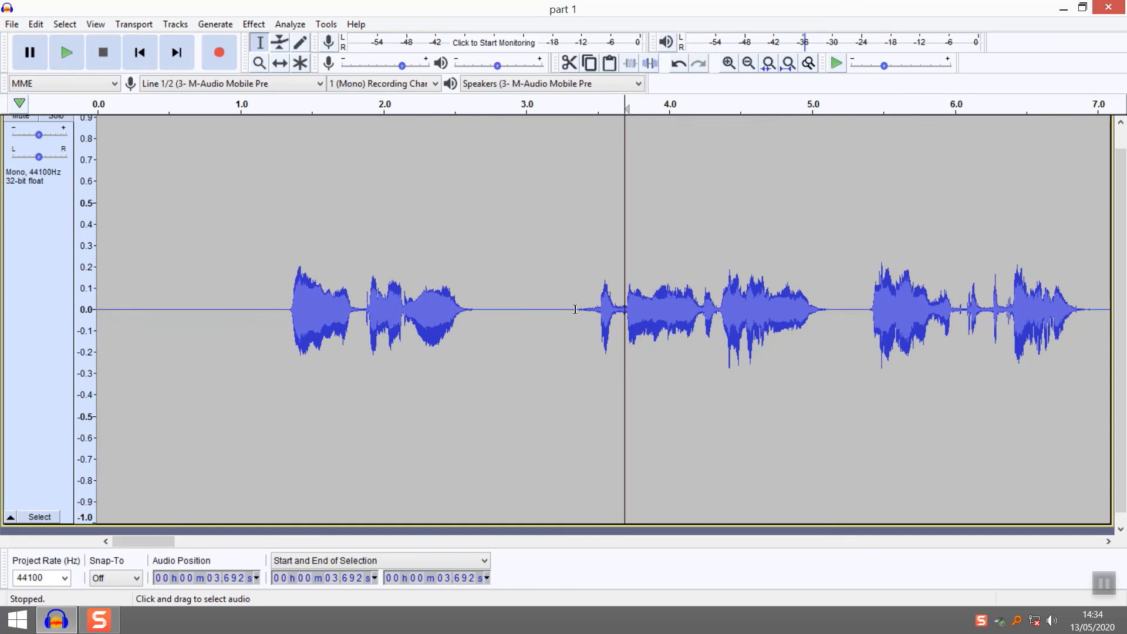
Step: Try normalizing only the section from about 3.36 to 3.57 s to a peak amplitude of -3.0 dB
left_click_drag(576, 310, 608, 309)
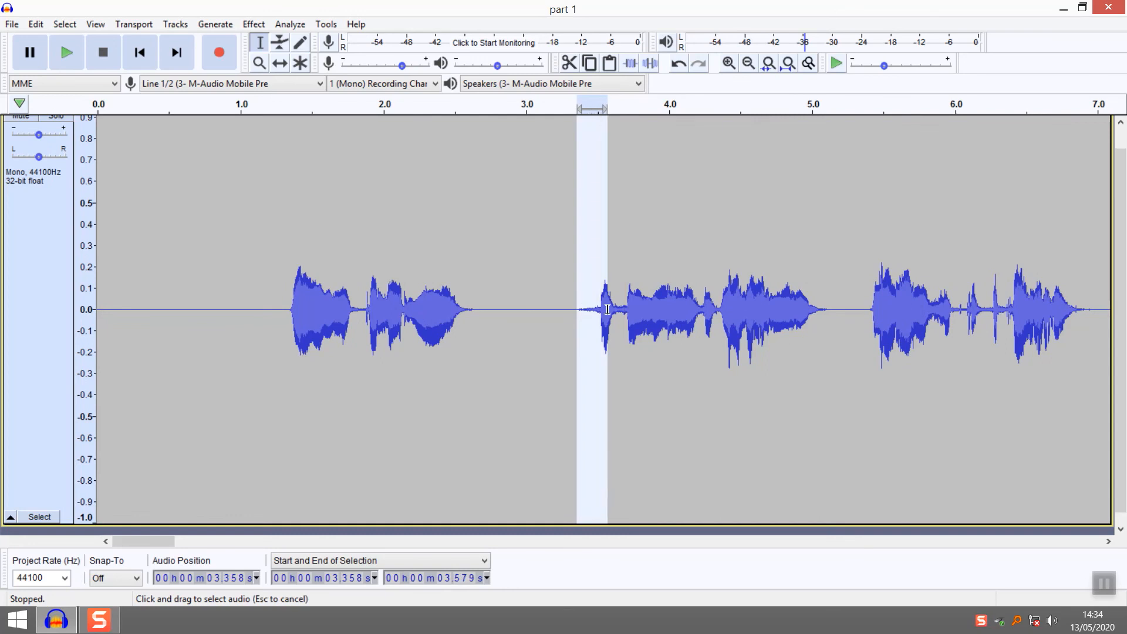
scroll(598, 312, "up", 1)
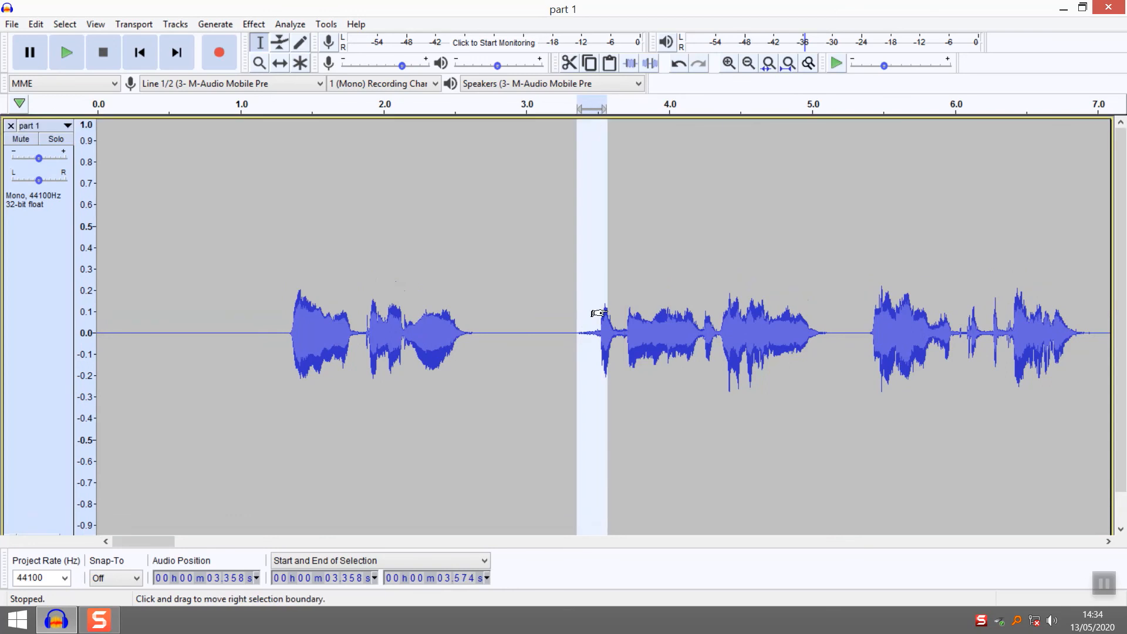
left_click(257, 24)
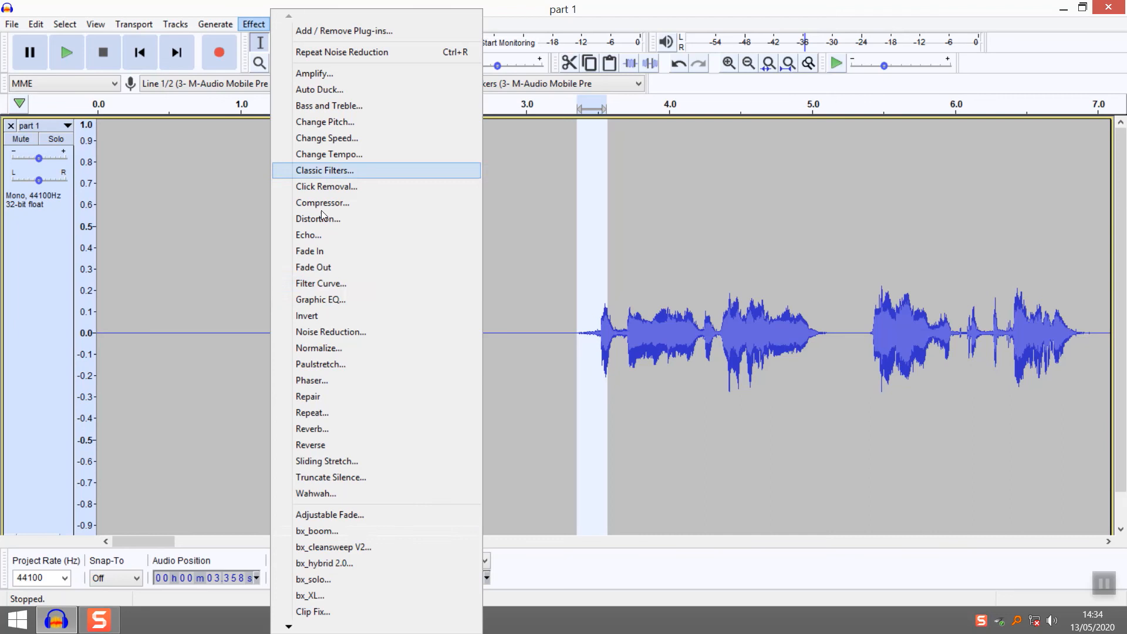
left_click(330, 348)
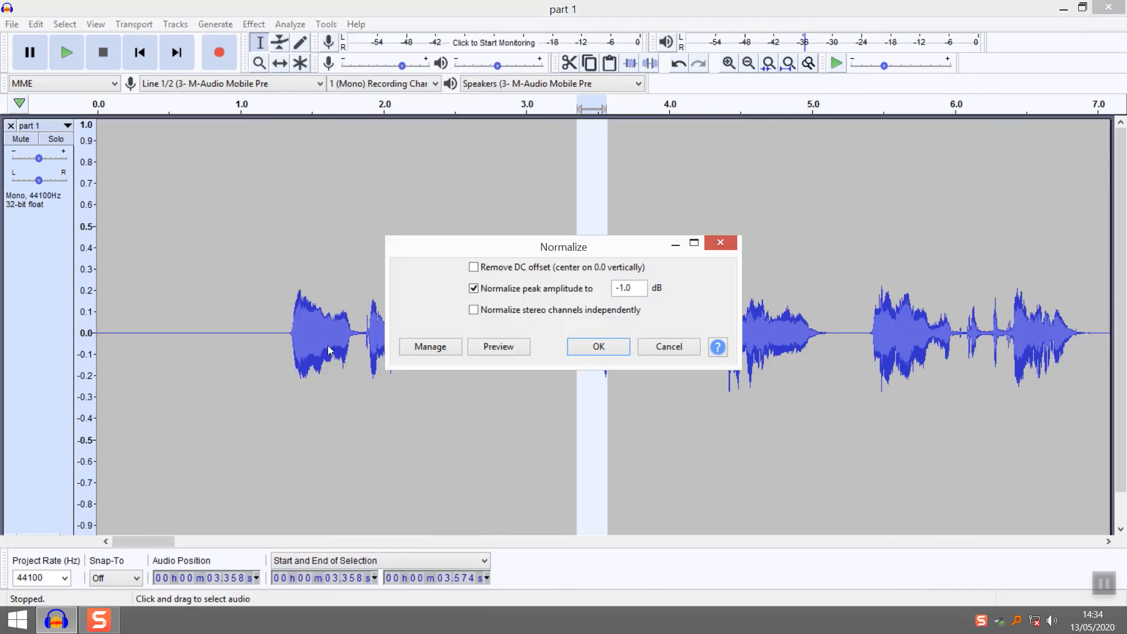
left_click(624, 288)
type("-")
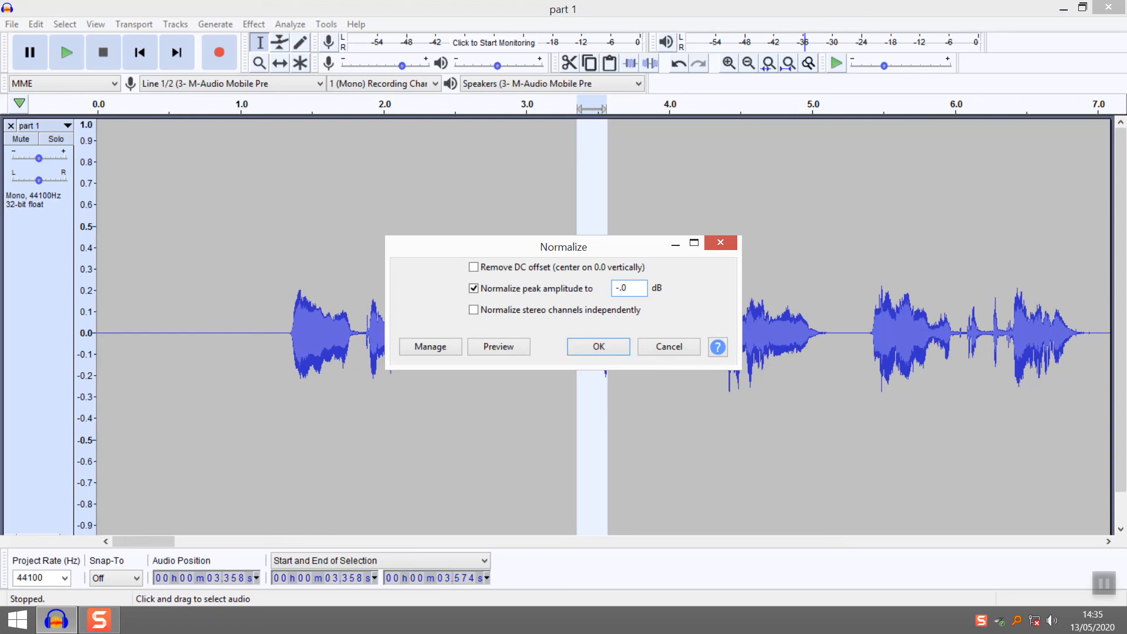
type("3")
left_click(607, 352)
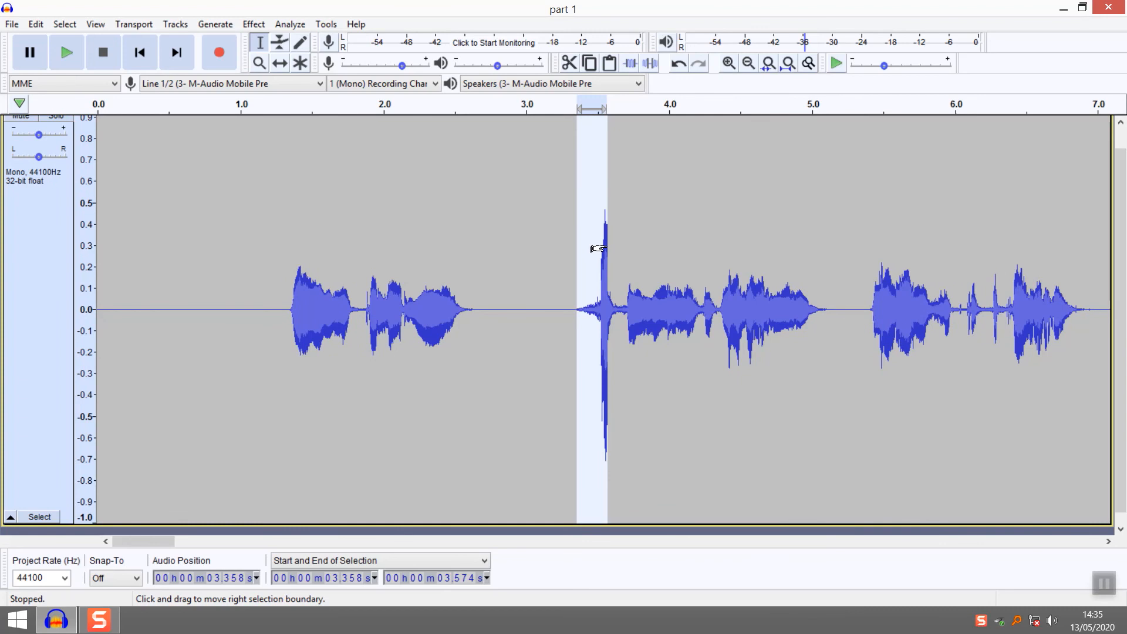
Step: Play the normalized section, undo its normalization and clear the selection
key("space")
key("ctrl+z")
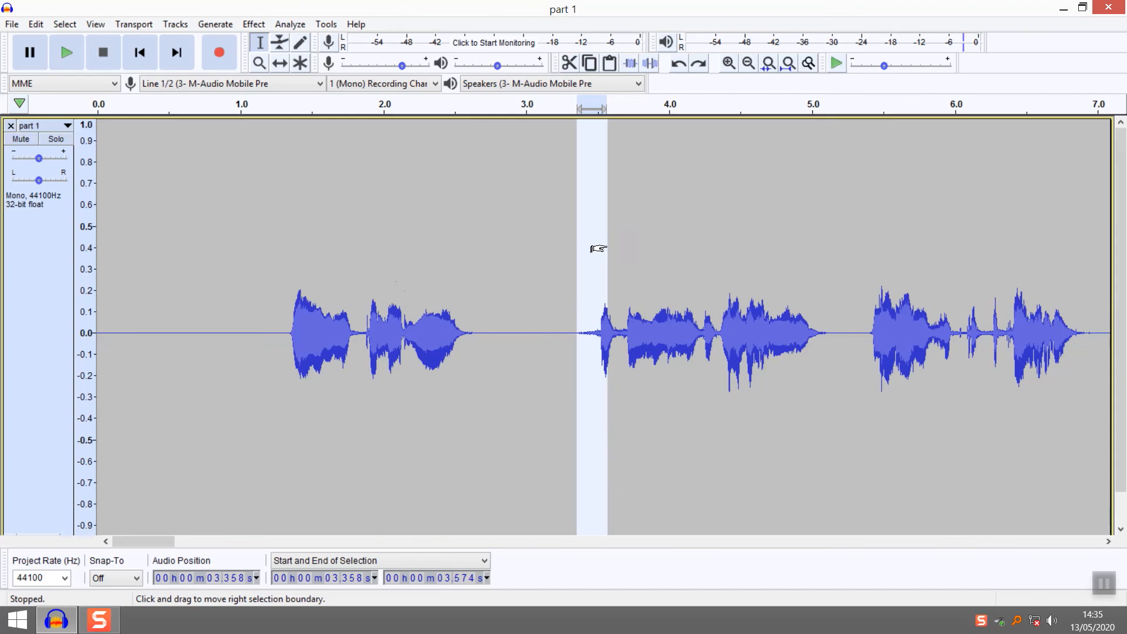
left_click(524, 463)
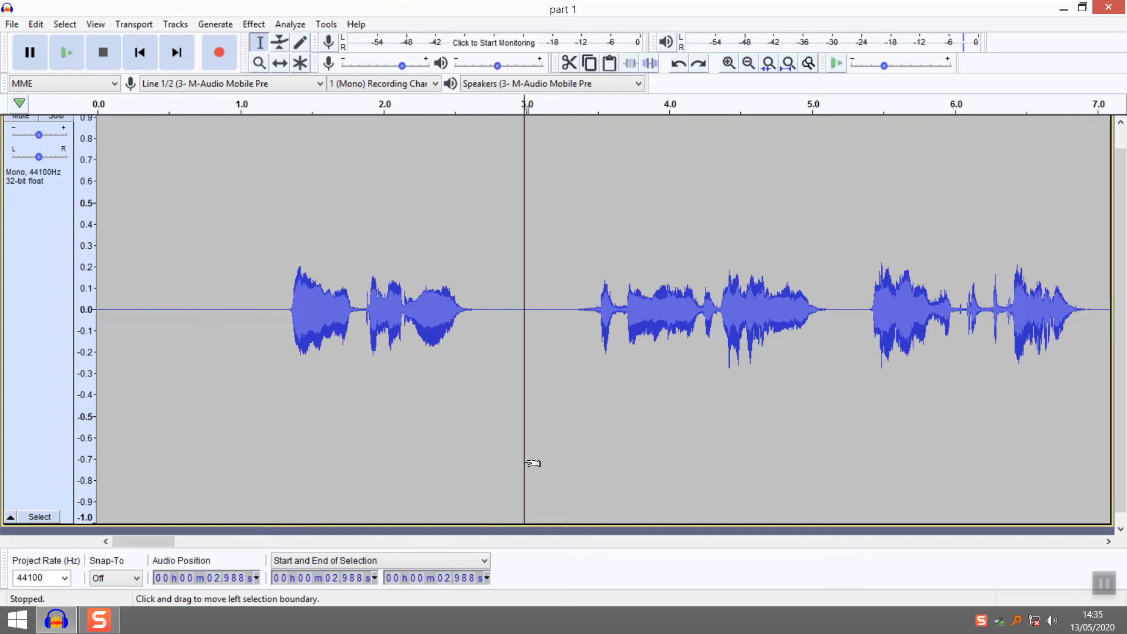
Step: Try normalizing the entire track to a peak amplitude of -3.0 dB
key("ctrl+a")
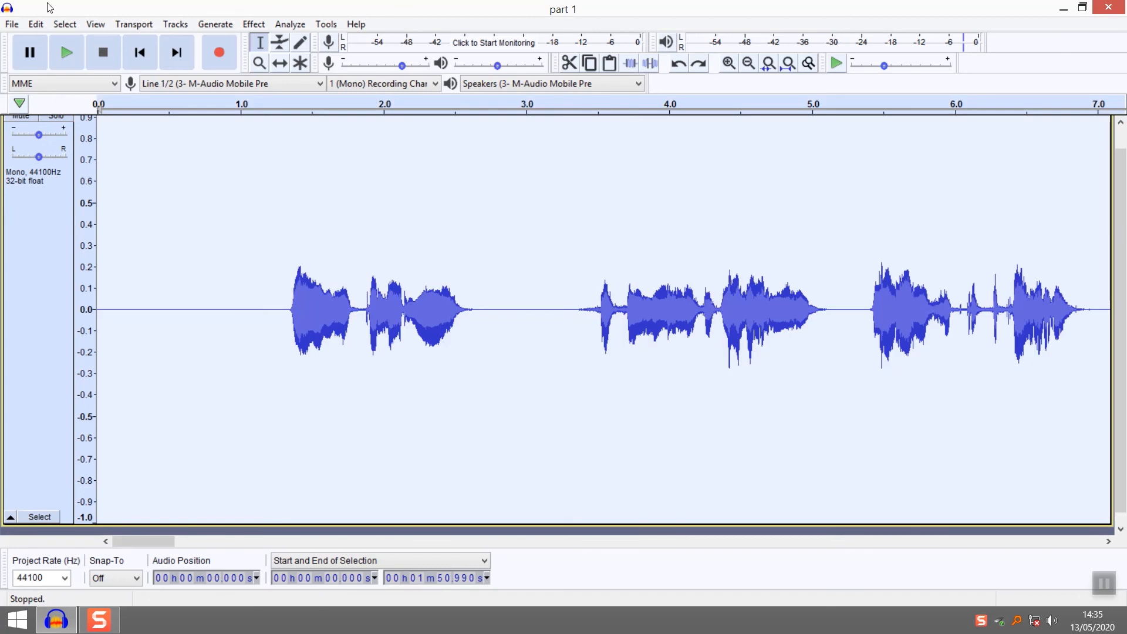
left_click(259, 23)
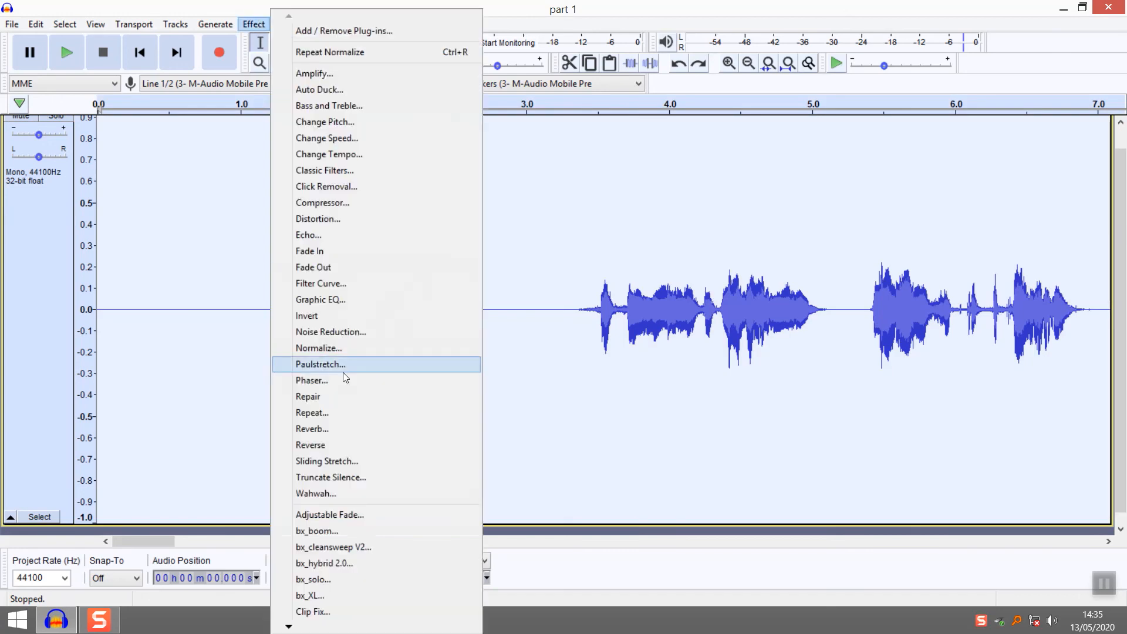
left_click(338, 351)
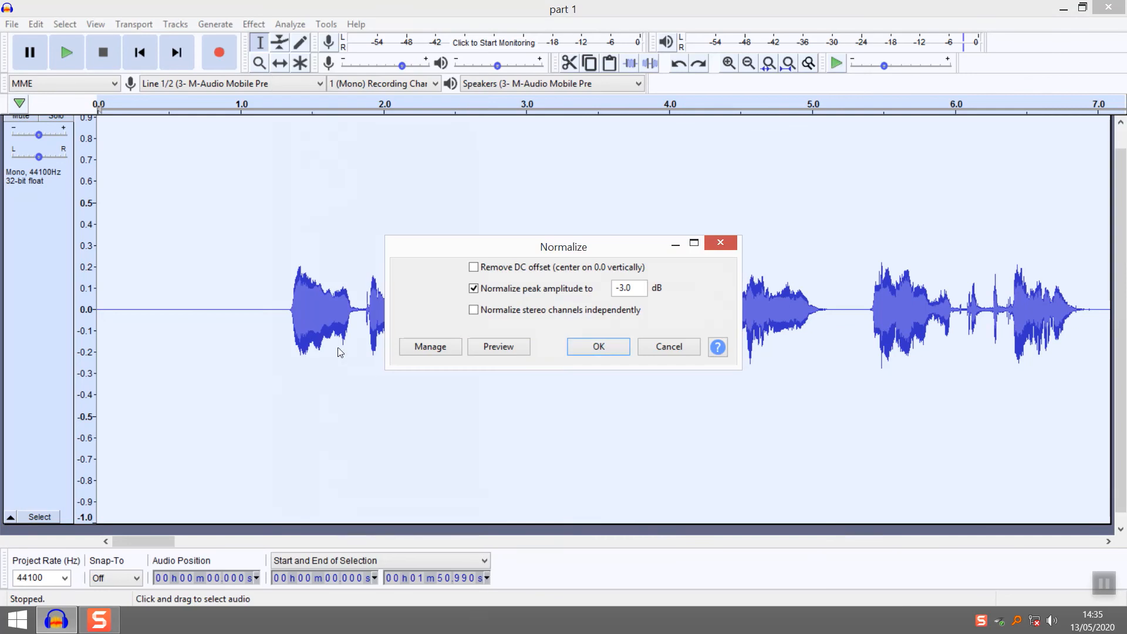
left_click(611, 346)
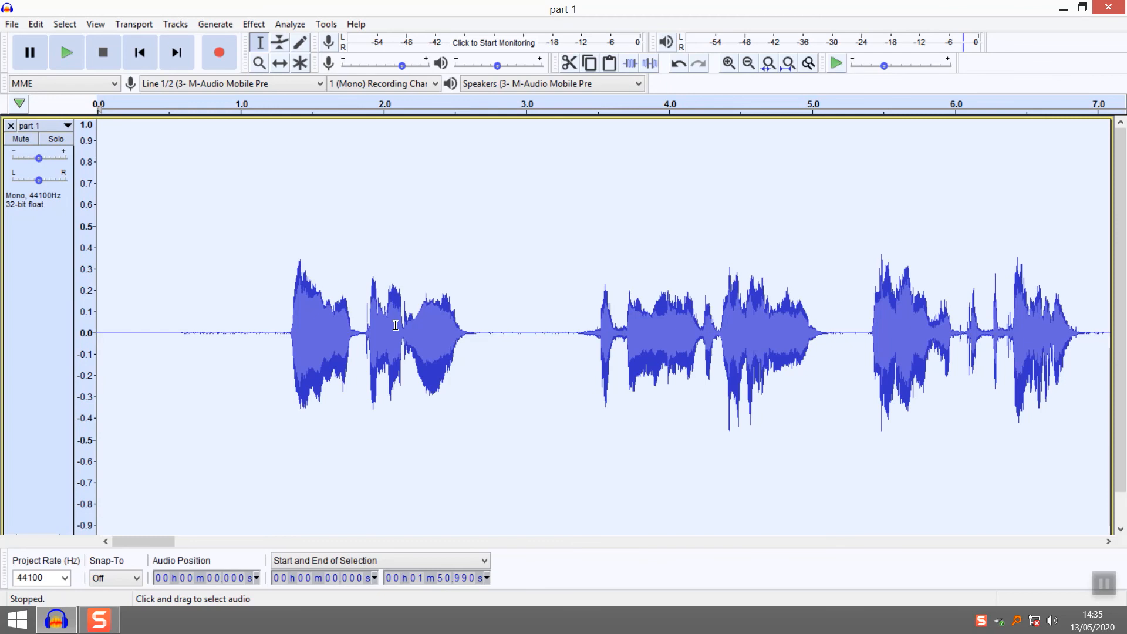
Step: Undo the track's normalization and the click deletion, and redo both to compare the waveforms
key("ctrl+z")
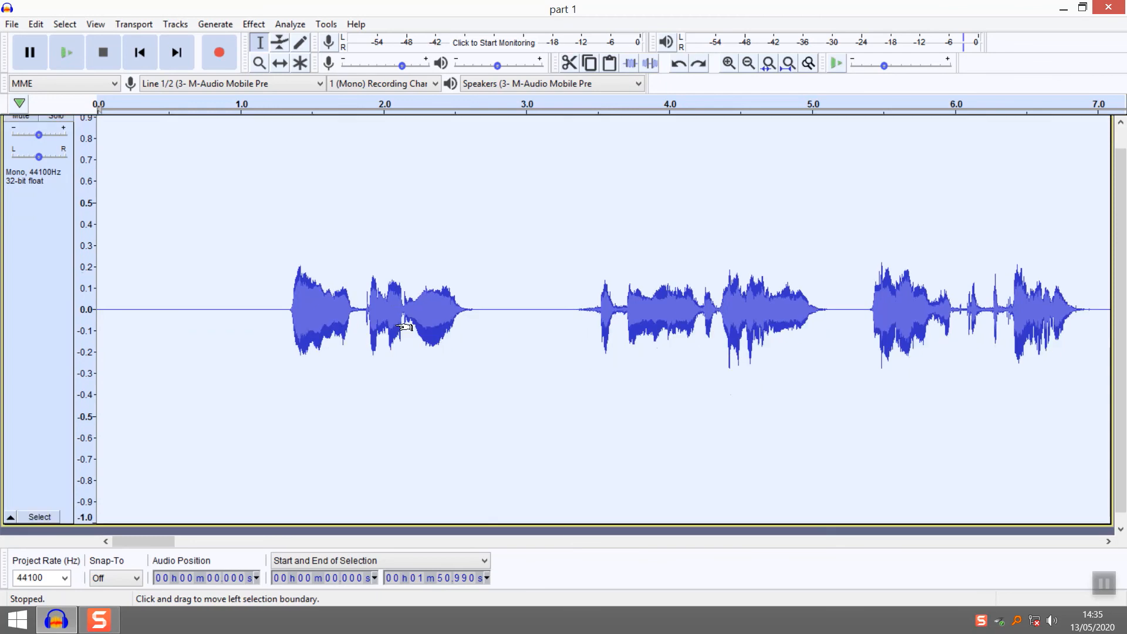
key("ctrl+z")
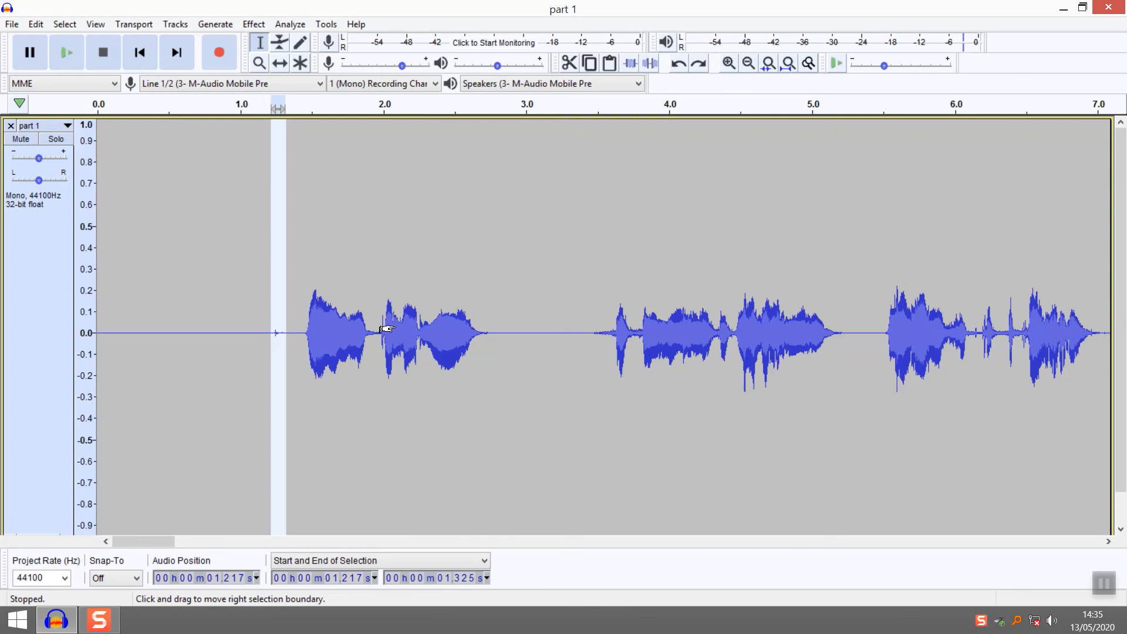
key("ctrl+y")
key("ctrl+y")
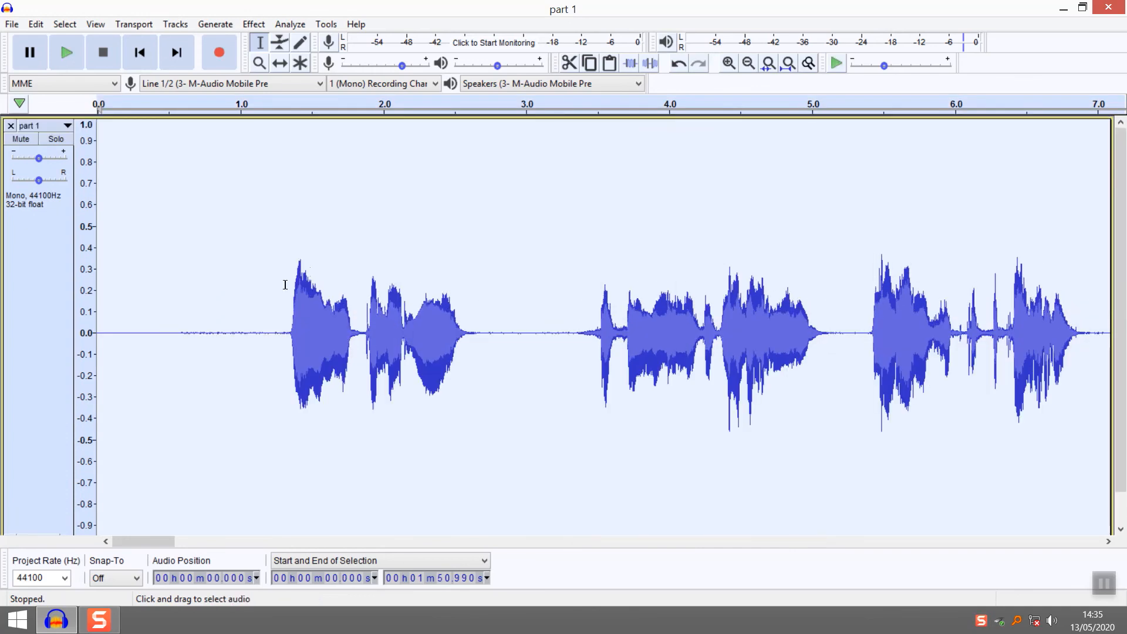
Step: Select the lead-in from about 0.60 to 1.10 s, play it to check the raised noise level and clear the selection
left_click_drag(183, 331, 254, 332)
scroll(246, 337, "down", 1)
key("space")
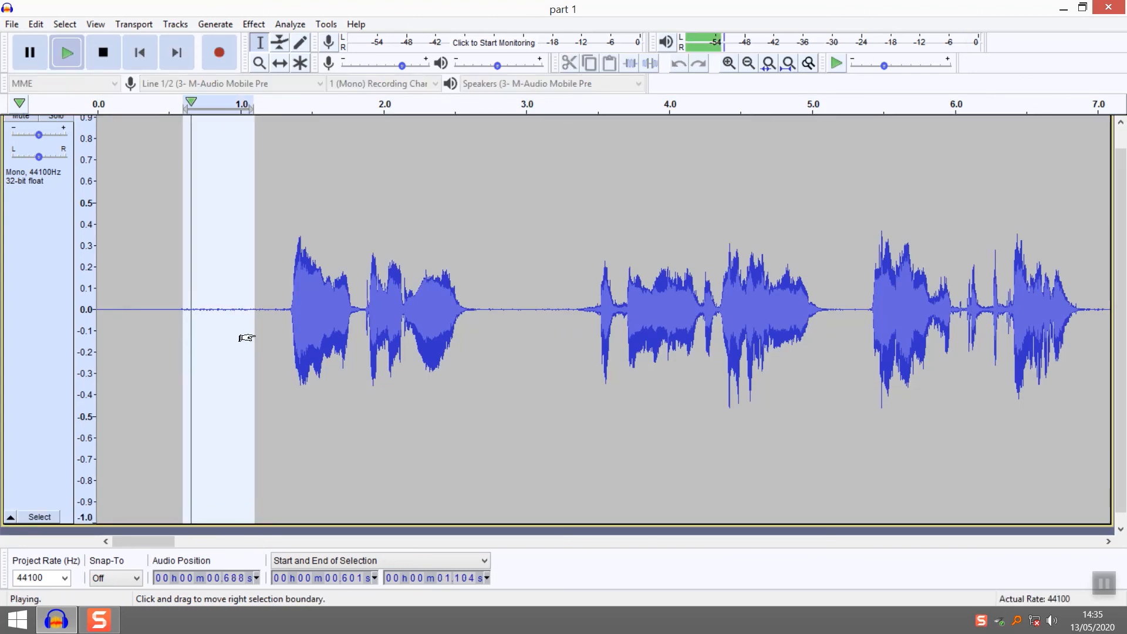
key("space")
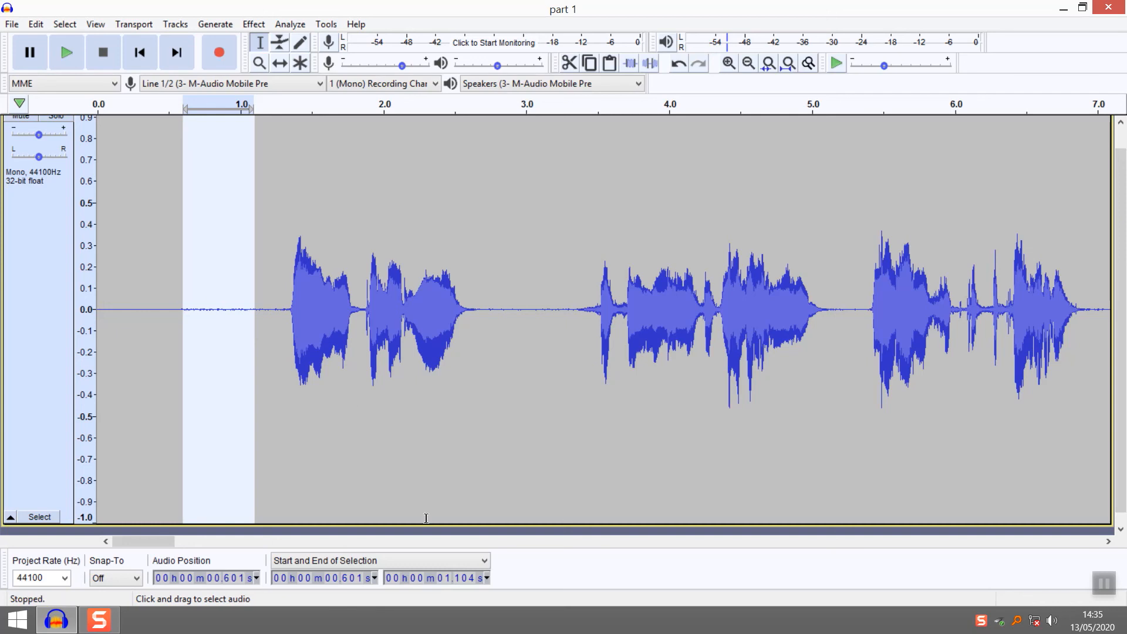
left_click(395, 464)
scroll(474, 463, "up", 1)
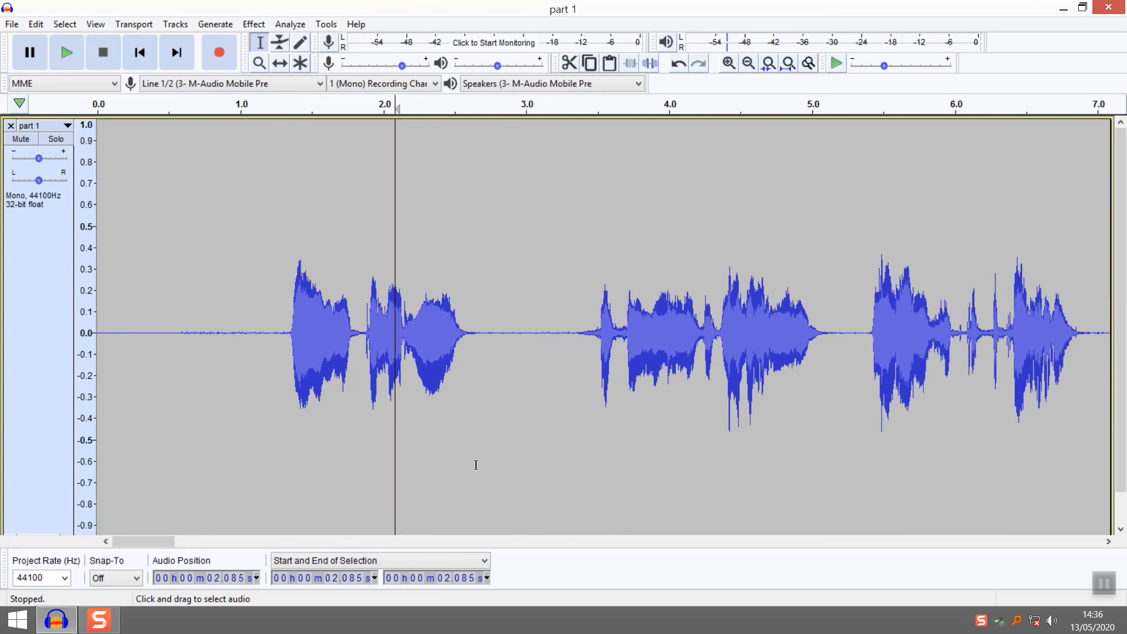
Step: Undo the normalization of the entire track and place the cursor at about 5.07 s
key("ctrl+a")
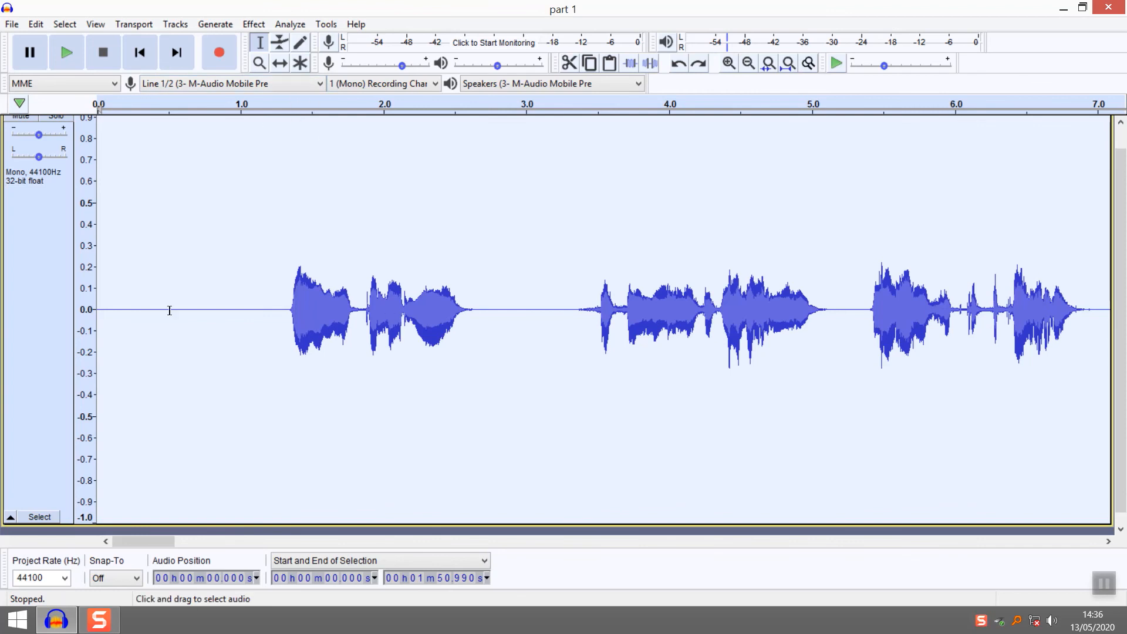
left_click_drag(149, 288, 564, 337)
left_click(821, 470)
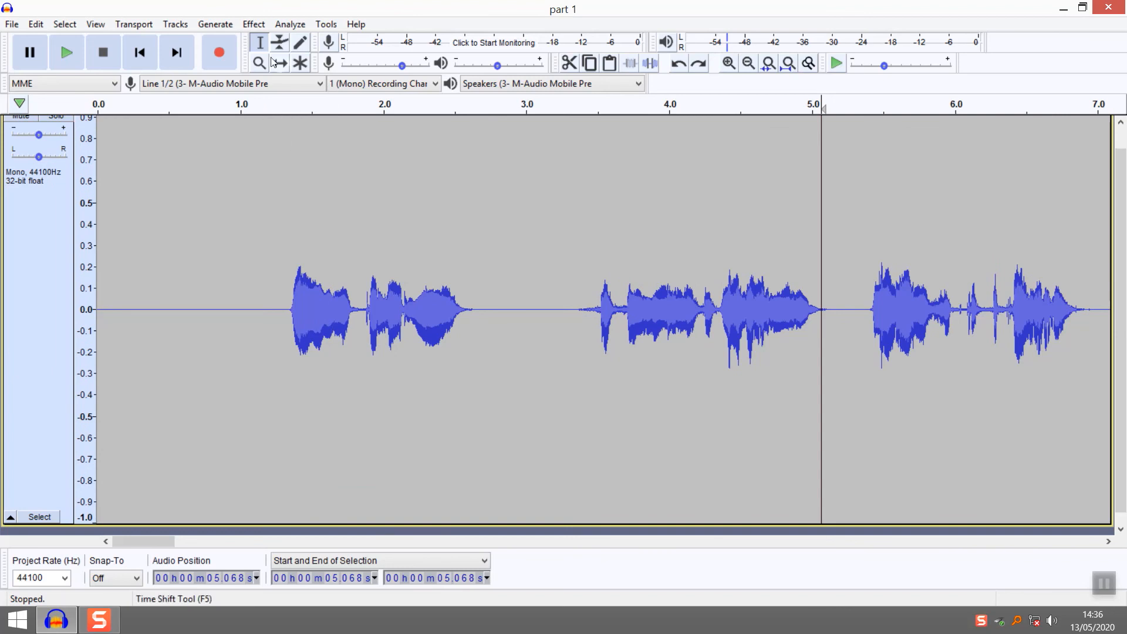
Step: Select the entire track, open the Reverb effect and preview its default settings
left_click(251, 25)
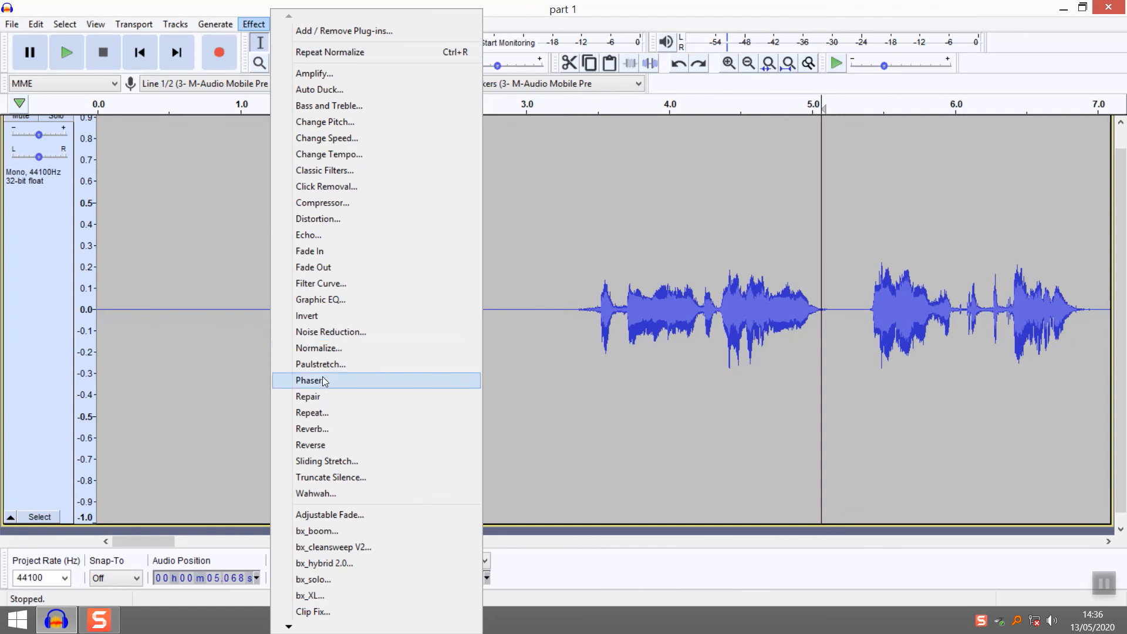
left_click(559, 352)
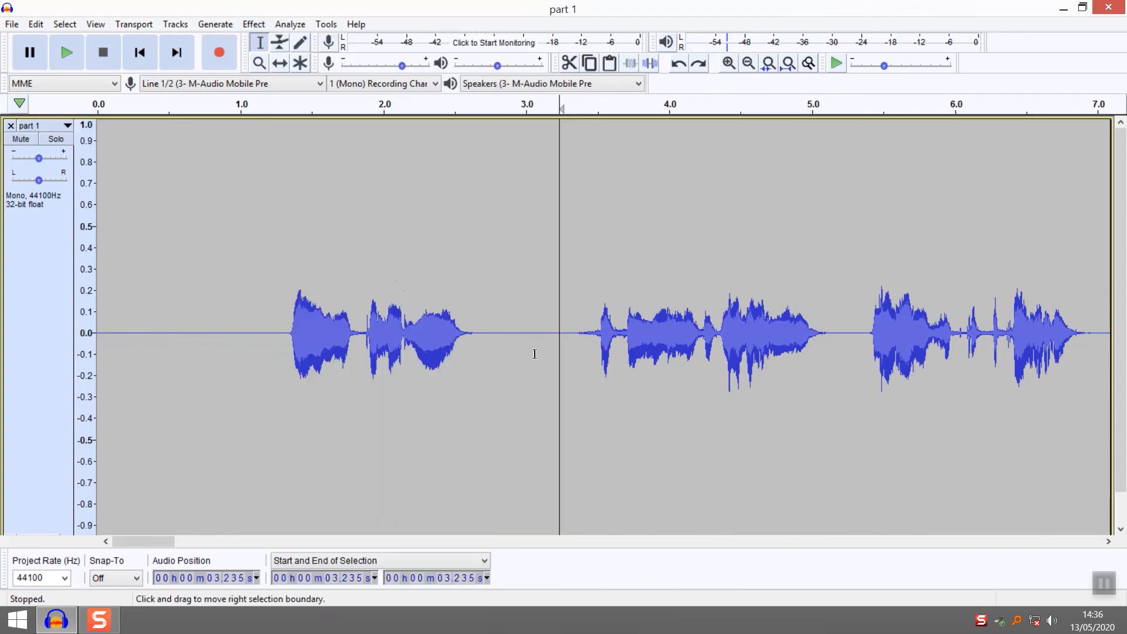
double_click(498, 334)
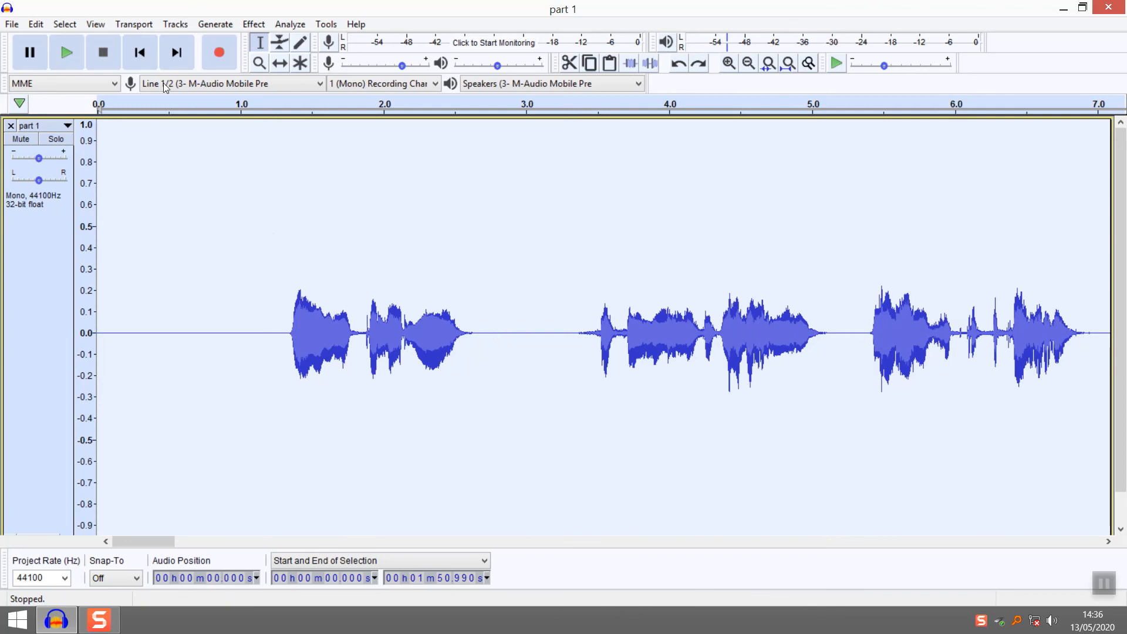
left_click(256, 26)
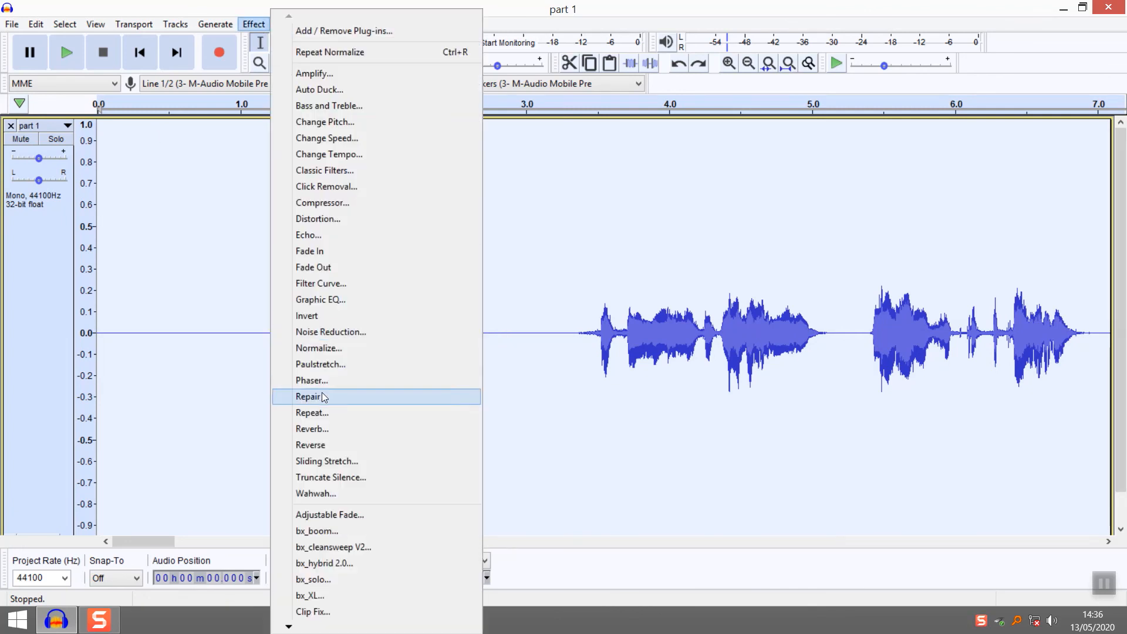
left_click(318, 428)
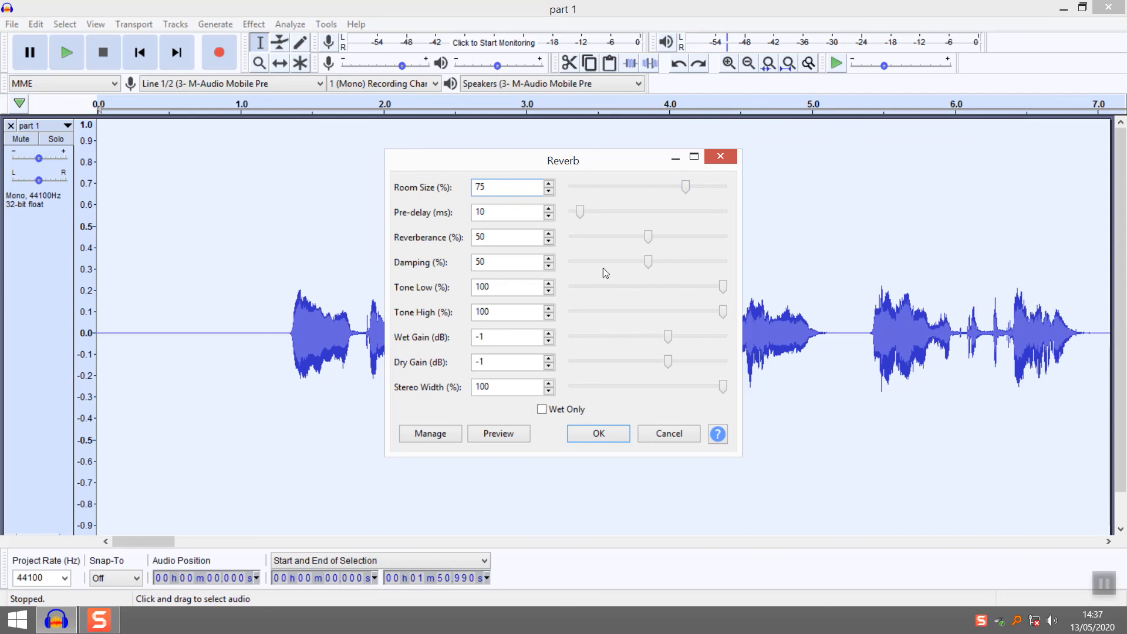
left_click(506, 434)
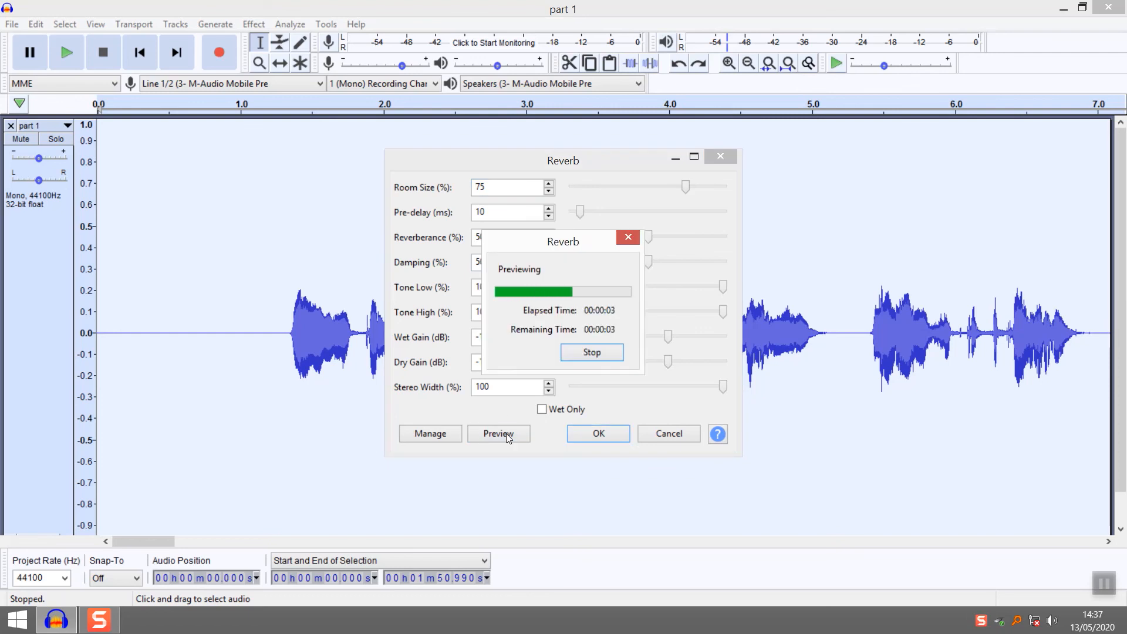
left_click(582, 357)
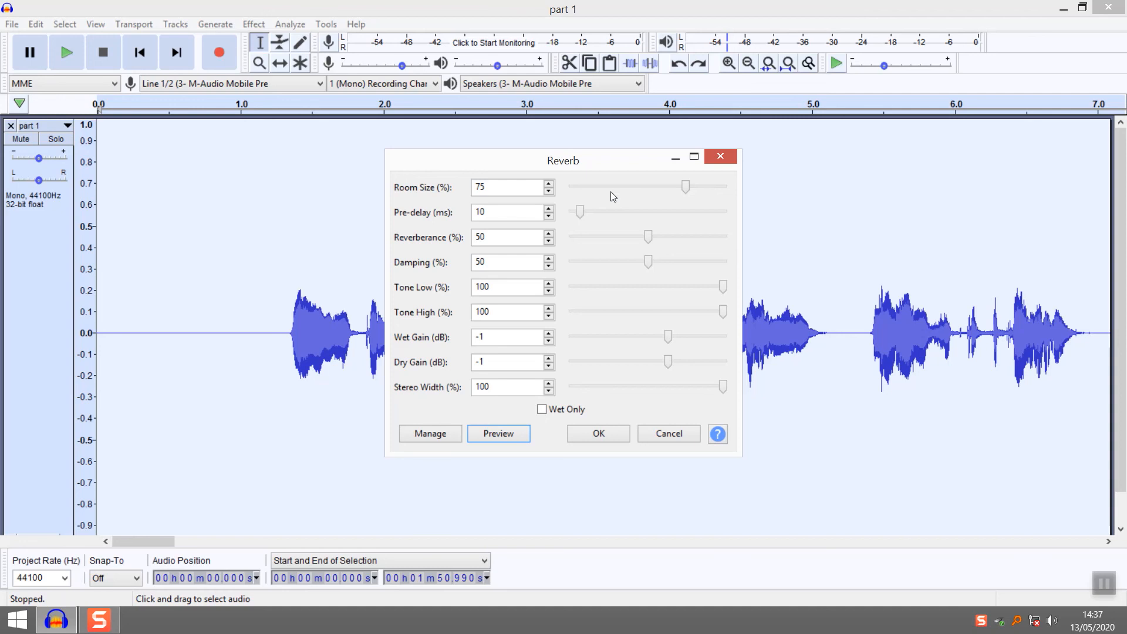
Step: Set the reverb's Room Size to 50%, preview a Pre-delay of 200 ms and reduce the Pre-delay to 12 ms
left_click(685, 186)
left_click_drag(684, 186, 646, 187)
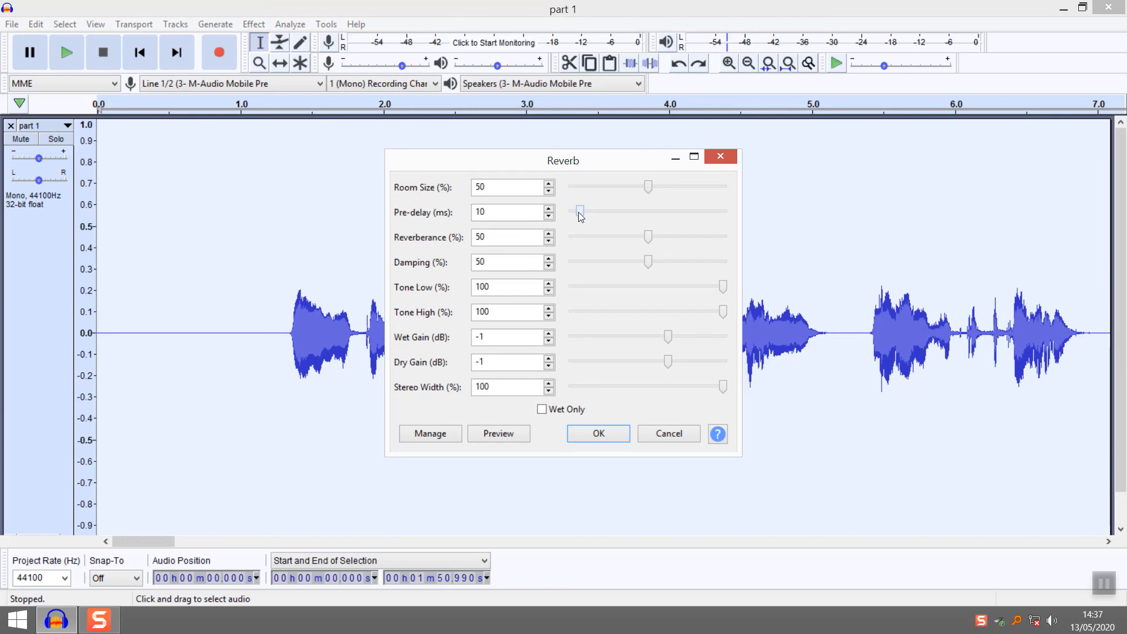
left_click_drag(580, 213, 728, 234)
left_click(512, 433)
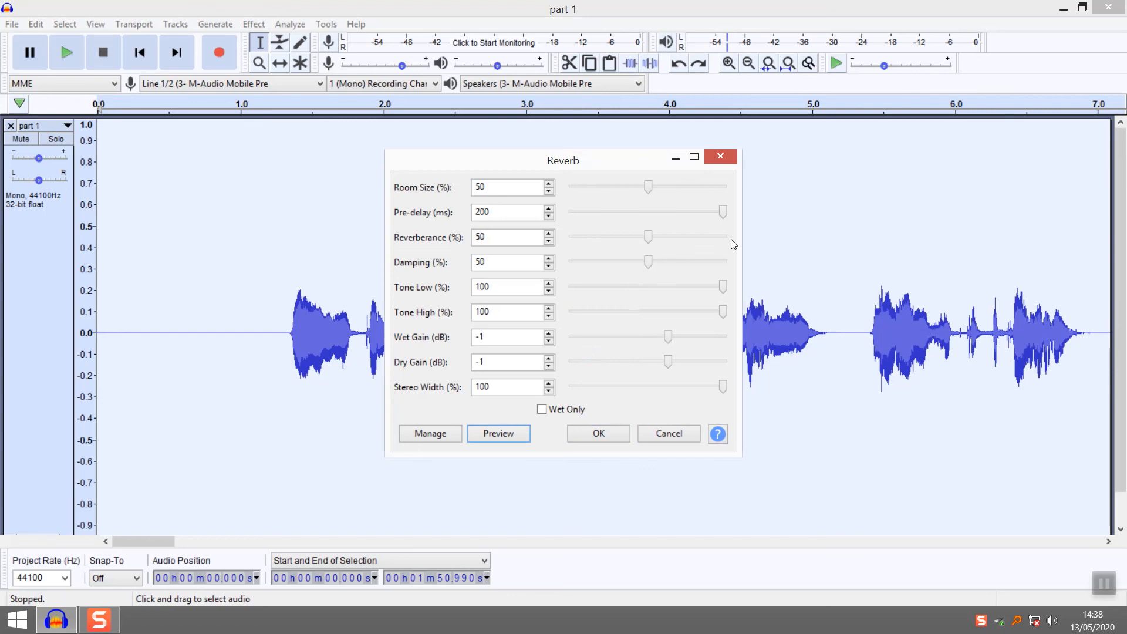
left_click_drag(724, 215, 585, 216)
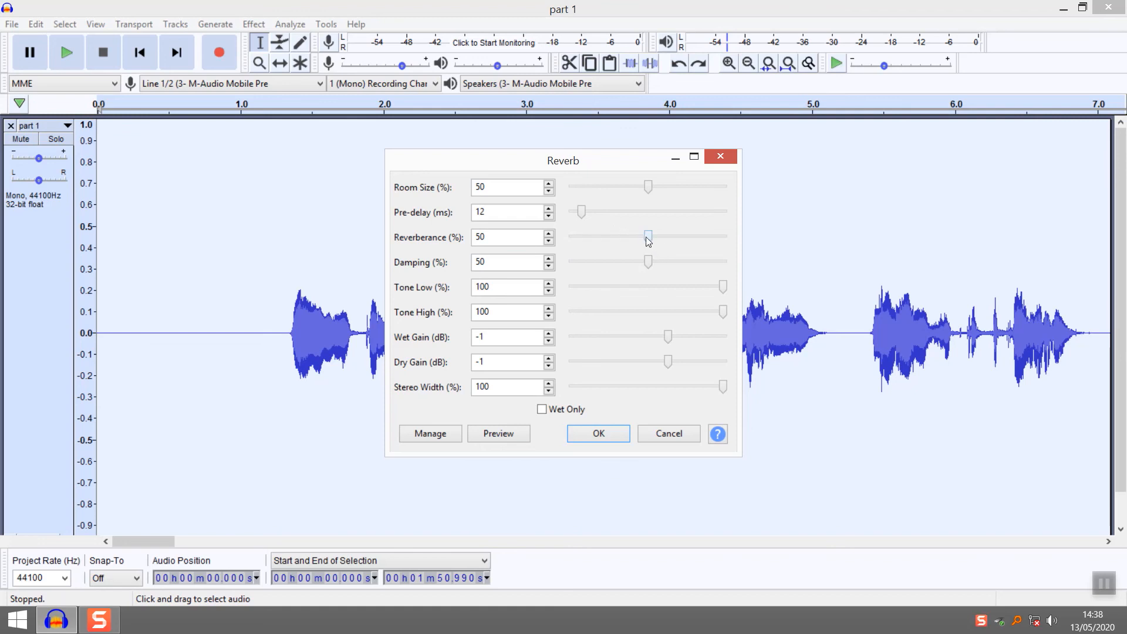
Step: Try the reverb with Reverberance 38%, Dry Gain 10 dB and Wet Gain -20 dB, and preview it
left_click_drag(650, 242, 630, 242)
left_click_drag(669, 362, 745, 367)
left_click_drag(660, 335, 548, 336)
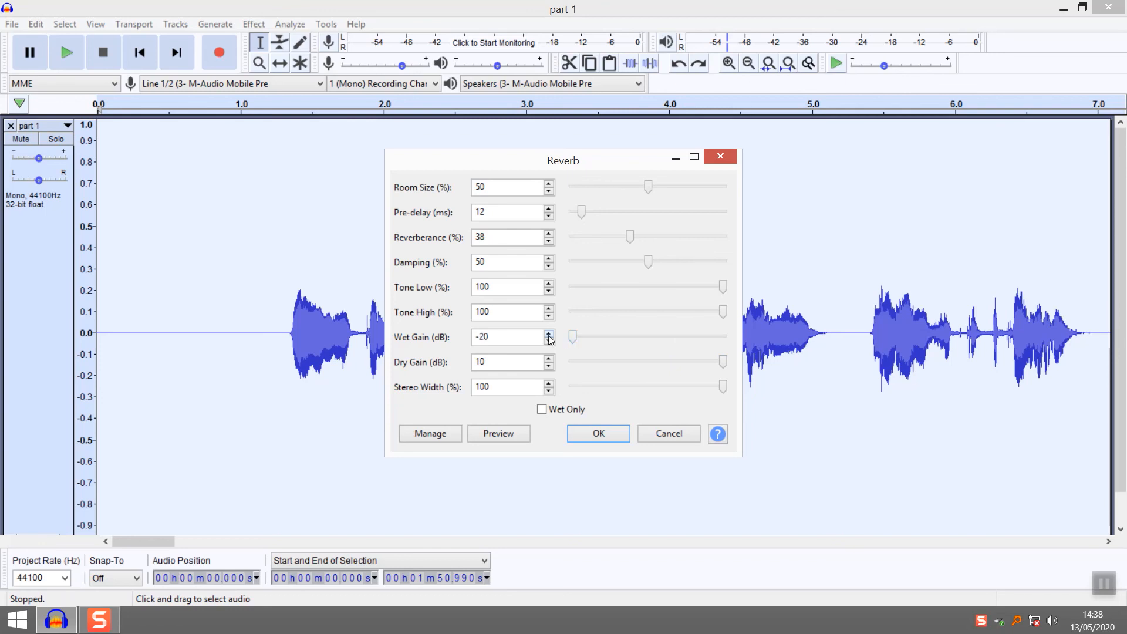
left_click(512, 435)
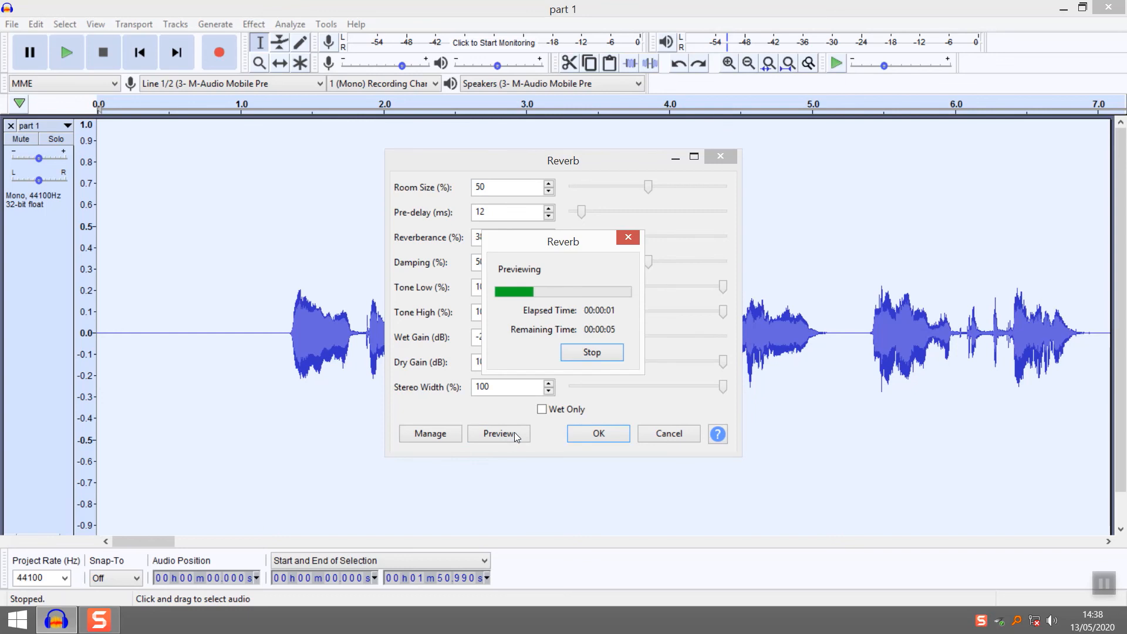
left_click(581, 353)
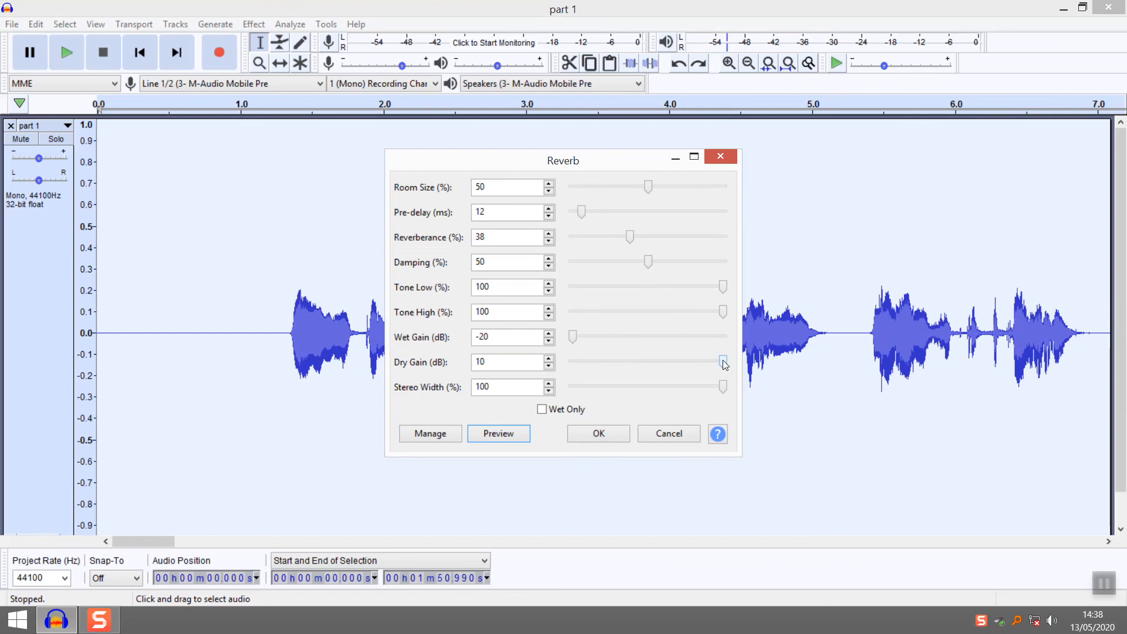
Step: Set both the Dry Gain and Wet Gain of the reverb to -4 dB and preview the balance
left_click_drag(725, 364, 655, 365)
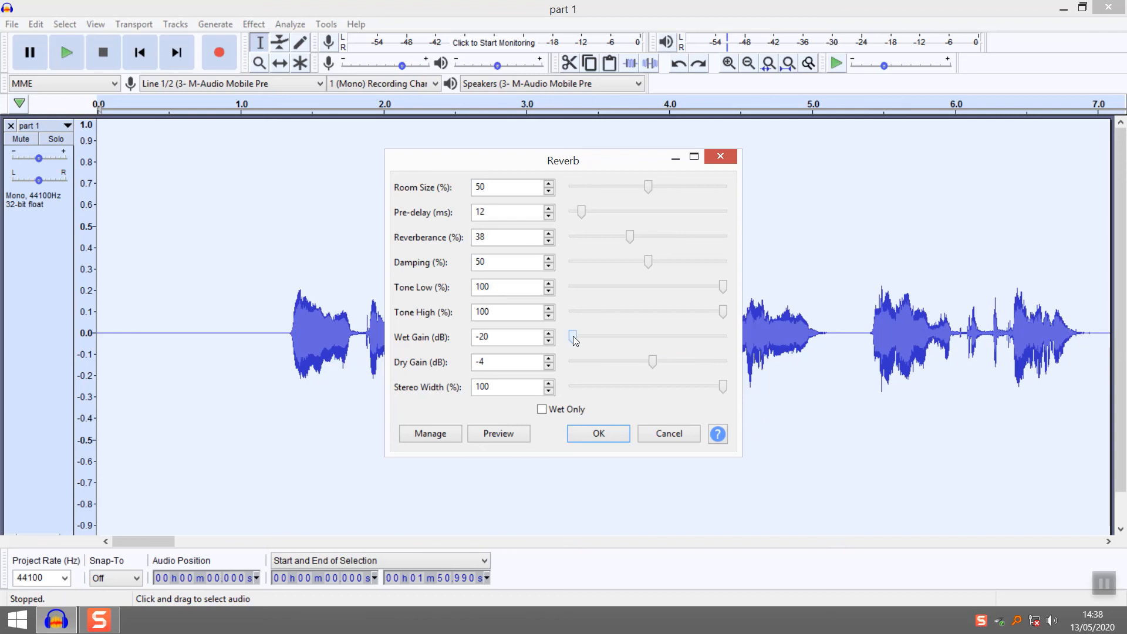
left_click_drag(594, 336, 635, 335)
left_click(516, 437)
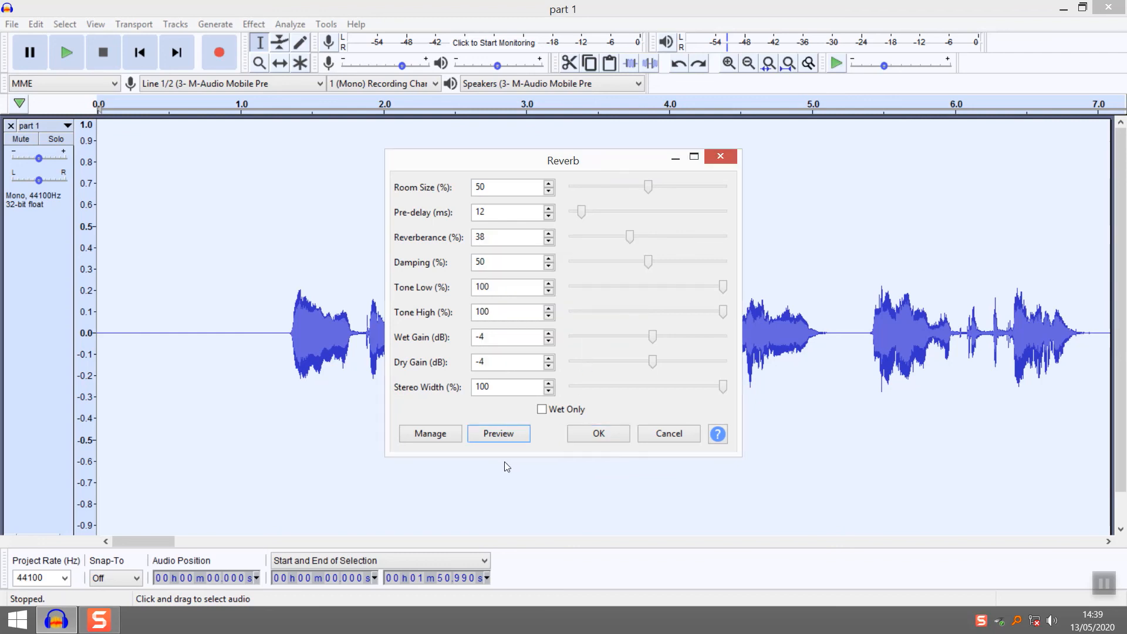
Step: Try a Wet Gain of 10 dB, preview it and return the Wet Gain to -4 dB
left_click_drag(656, 337, 739, 349)
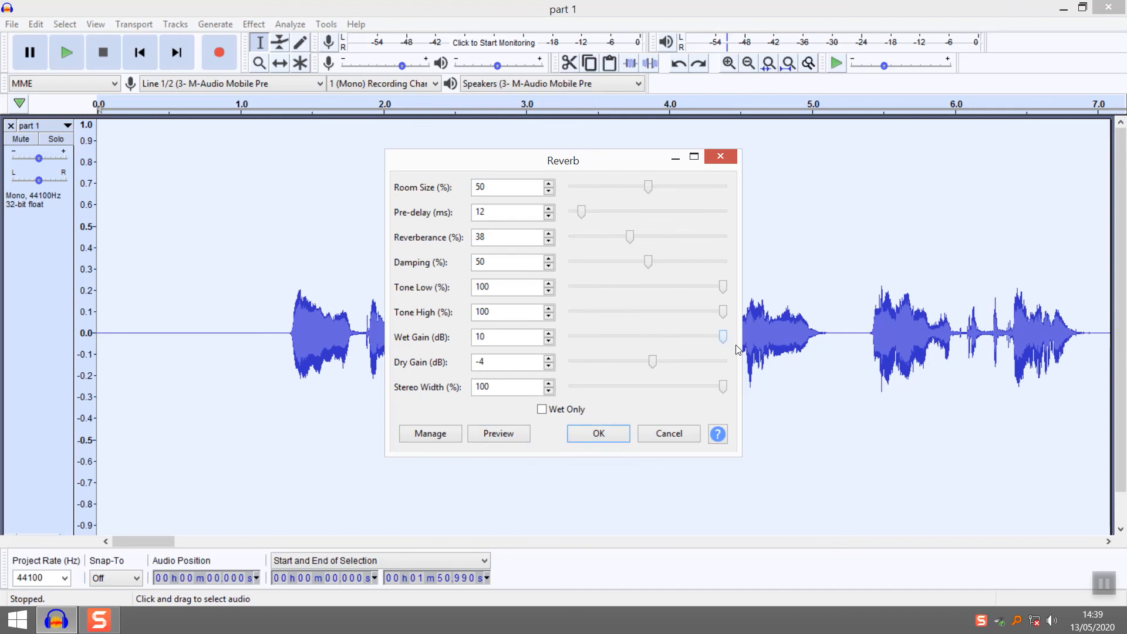
left_click(499, 433)
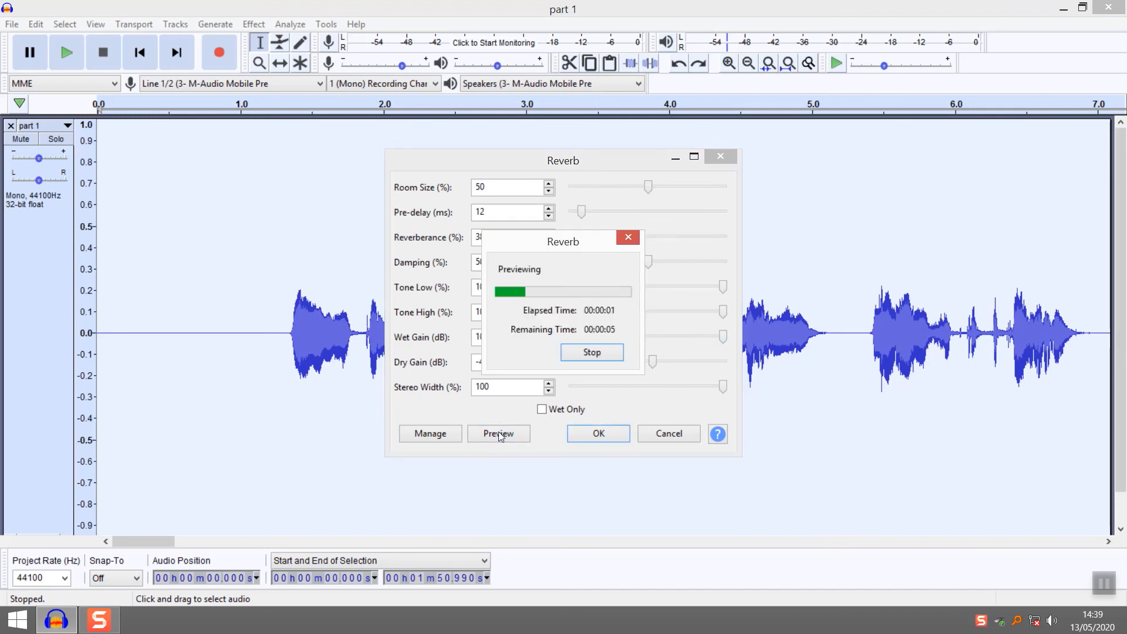
left_click(592, 353)
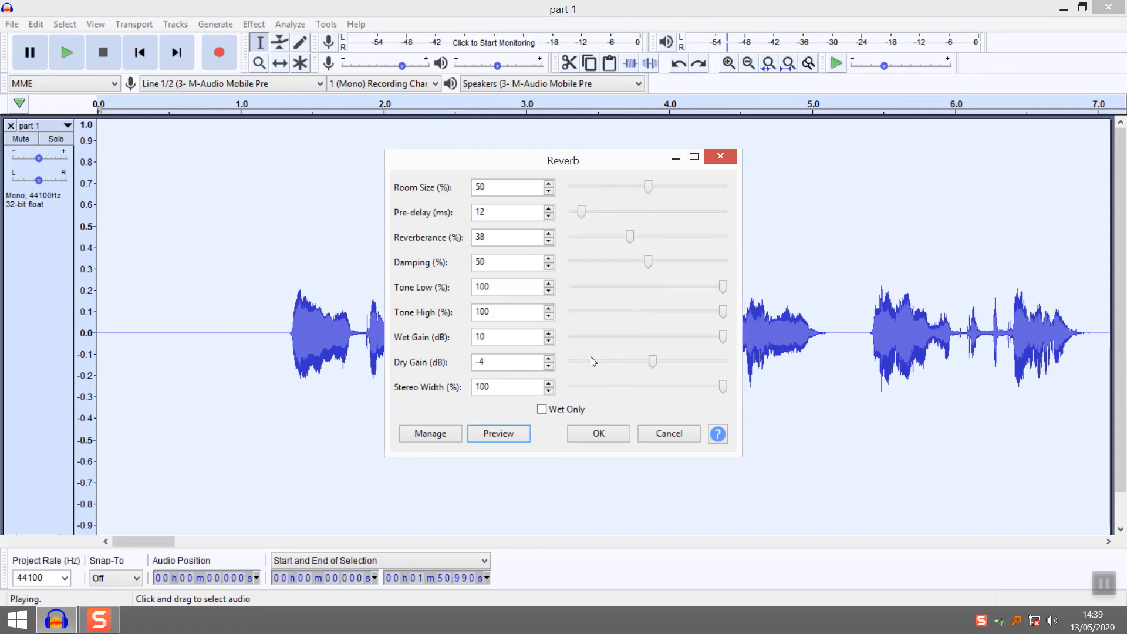
left_click_drag(723, 337, 659, 340)
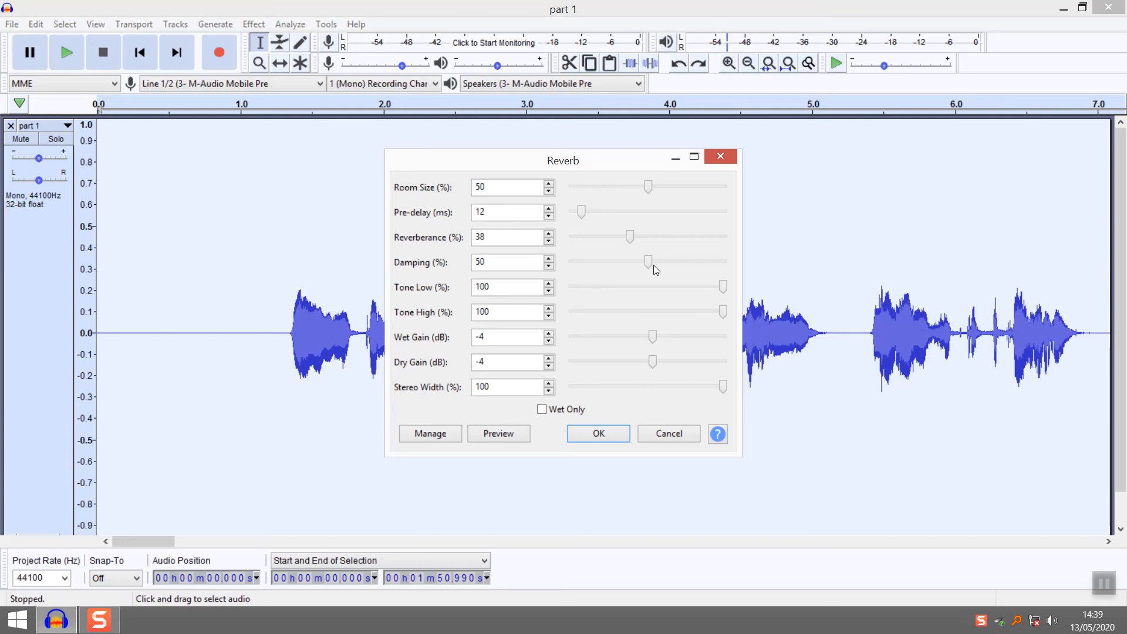
Step: Lower the Reverberance, raise the Damping slightly, set Room Size to 45%, preview and apply the reverb
left_click_drag(649, 263, 620, 239)
left_click_drag(648, 190, 638, 193)
left_click(492, 434)
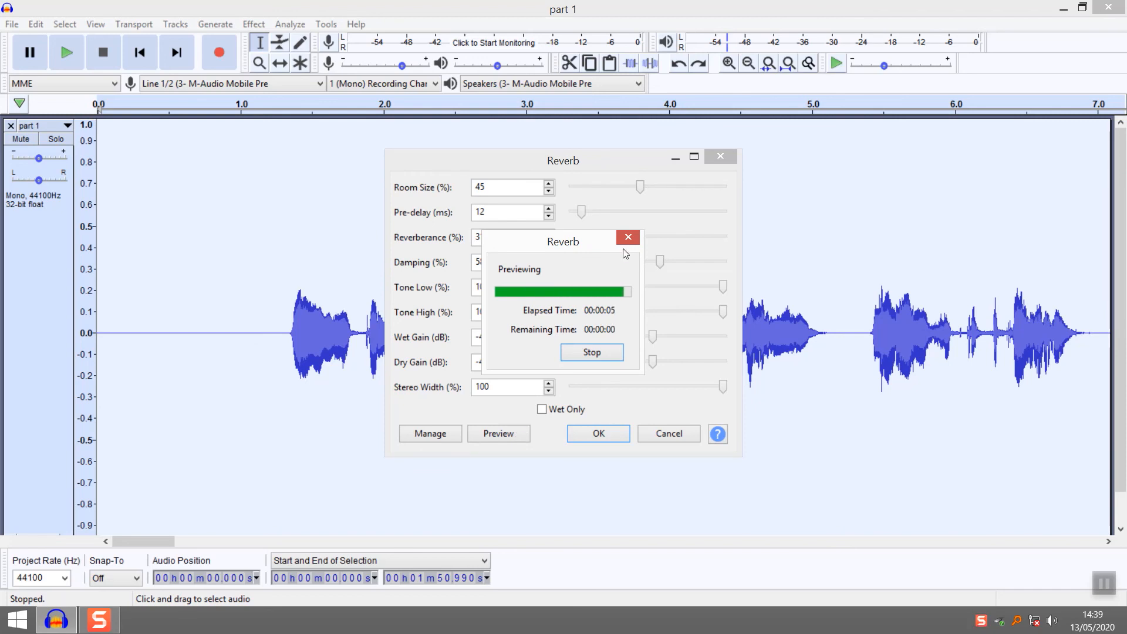
left_click(598, 434)
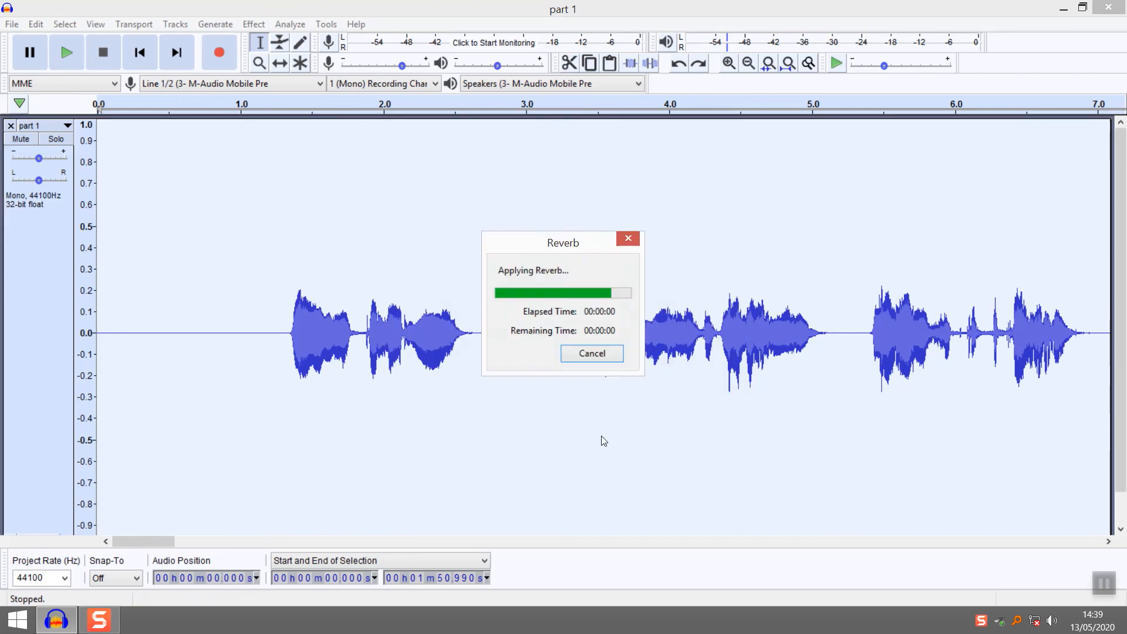
Step: Play the track from near its start to hear the applied reverb, and stop playback
left_click(105, 306)
key("space")
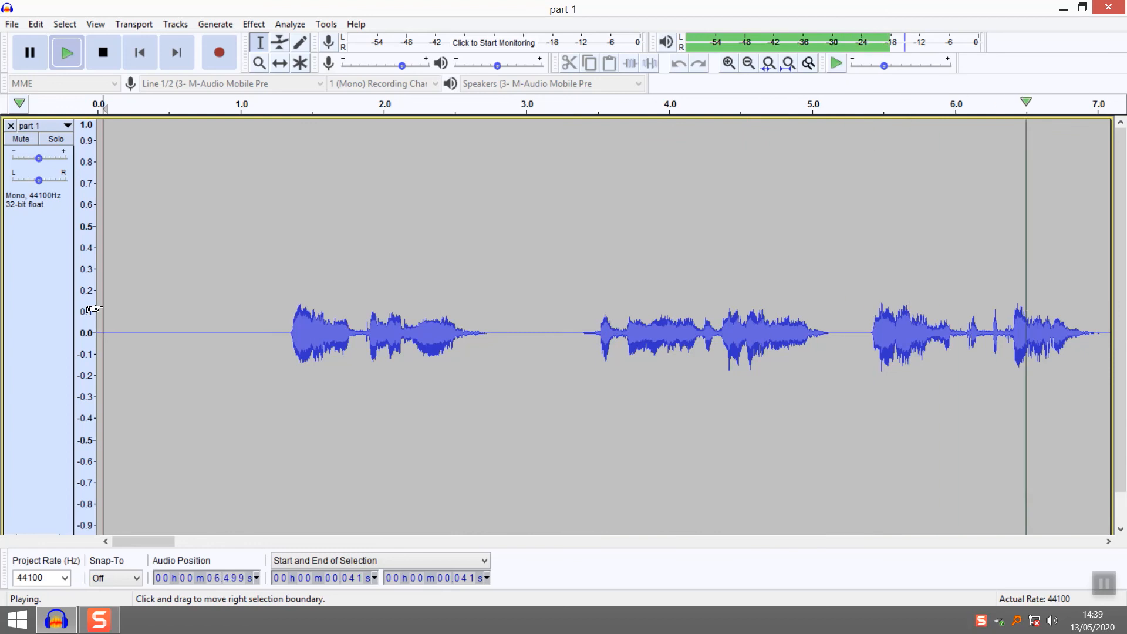
key("space")
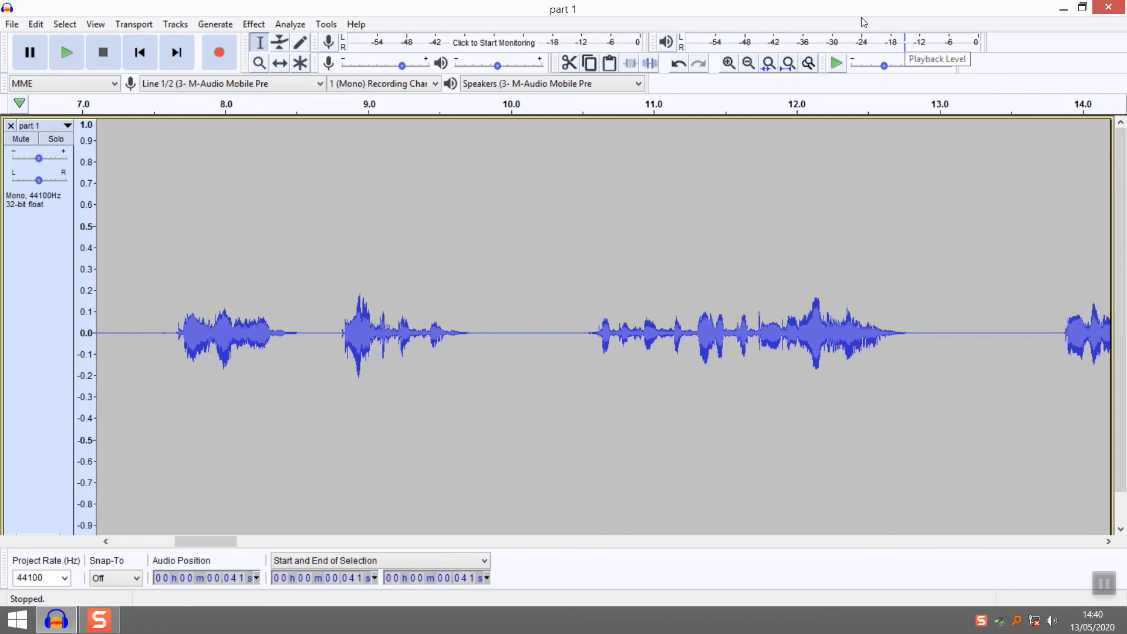
Step: Select the entire track and normalize it to a new peak amplitude
left_click(257, 24)
left_click(646, 297)
scroll(637, 297, "down", 1)
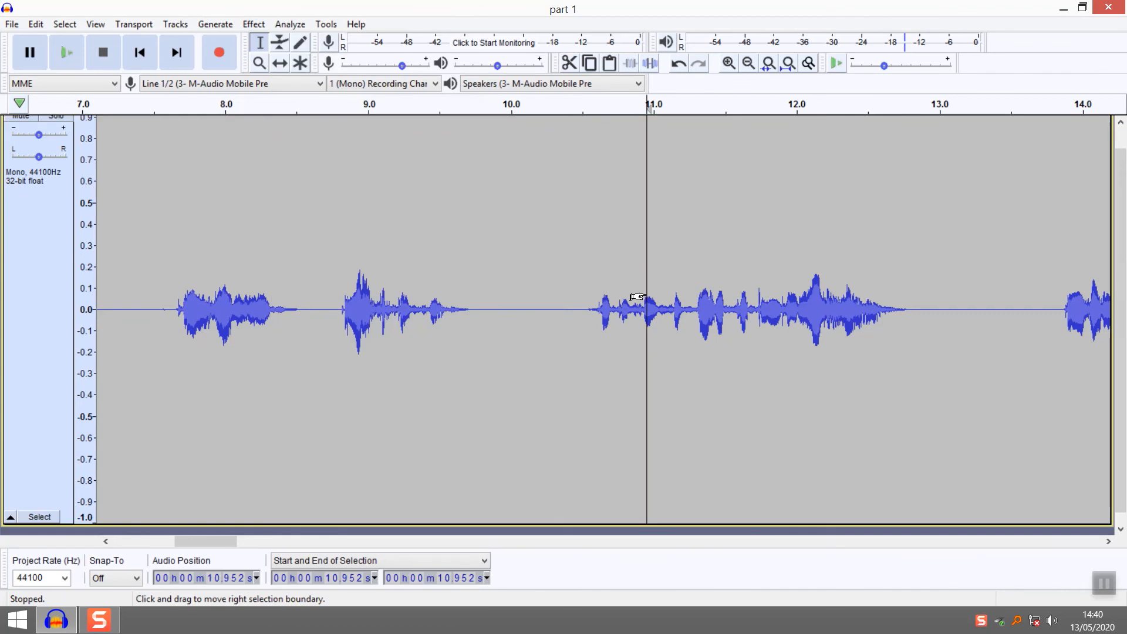
key("ctrl+a")
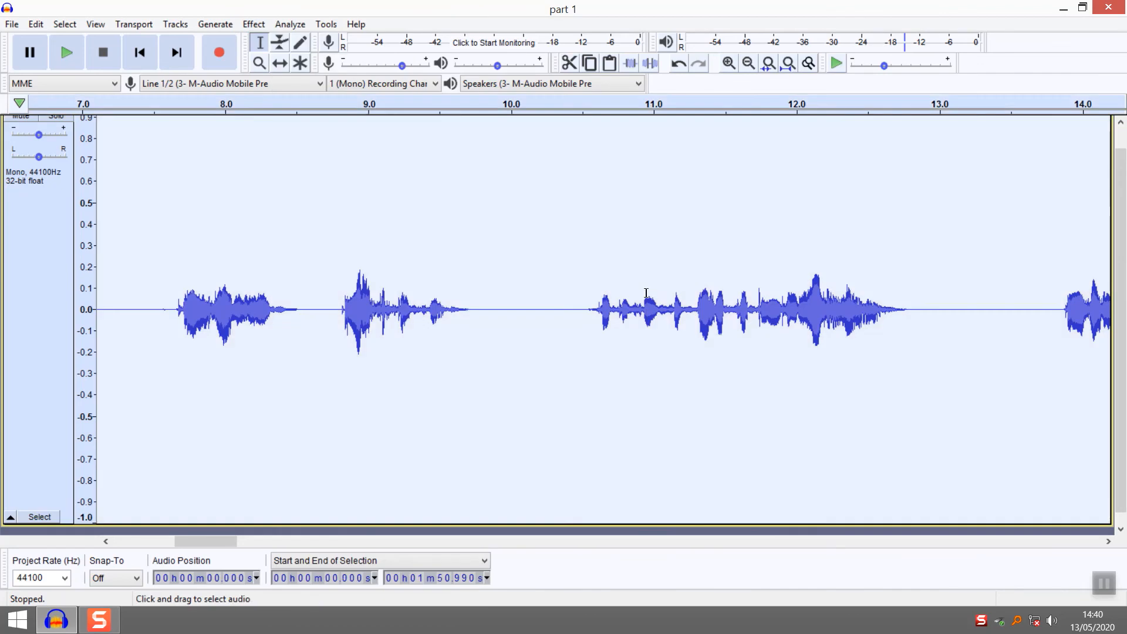
left_click(254, 24)
left_click(317, 348)
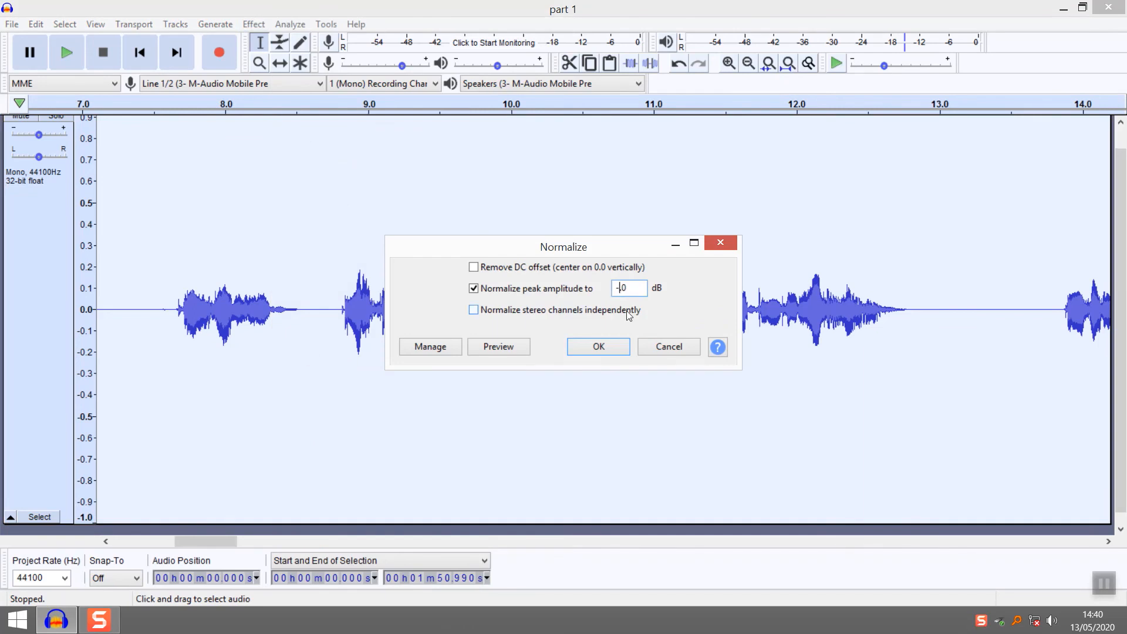
key("Return")
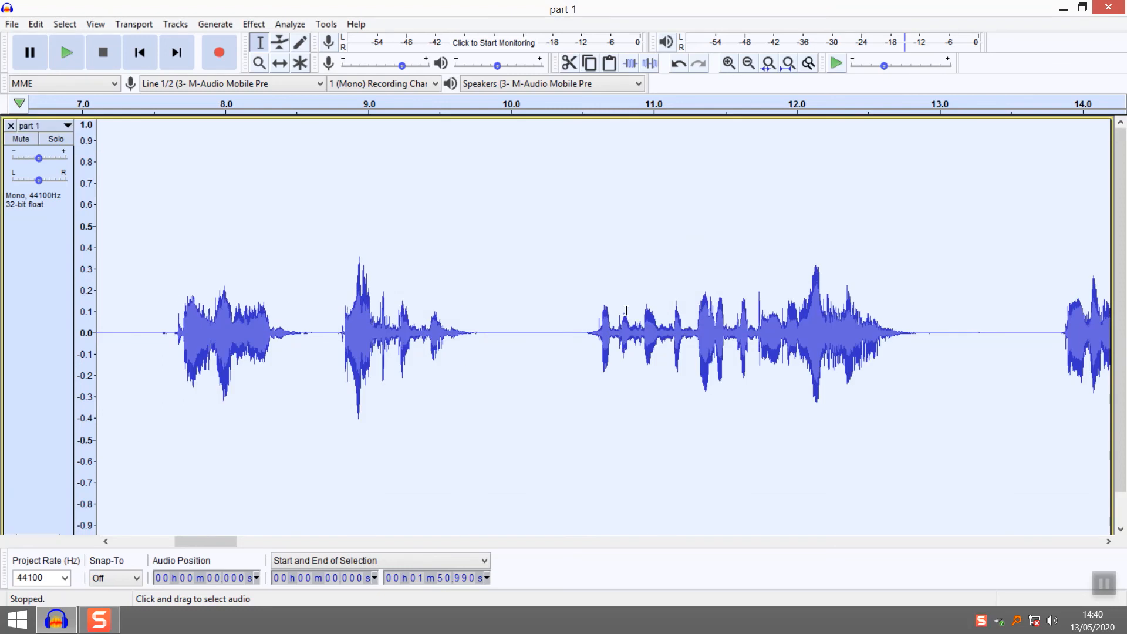
Step: Play the normalized track from about 7.25 s and stop playback
left_click(118, 334)
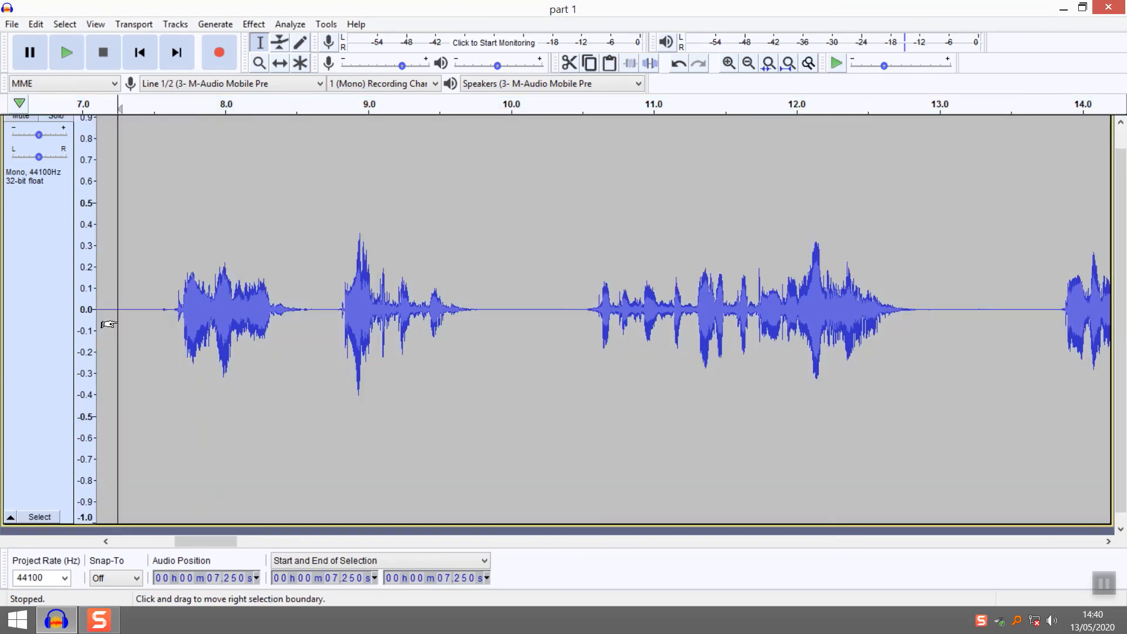
key("space")
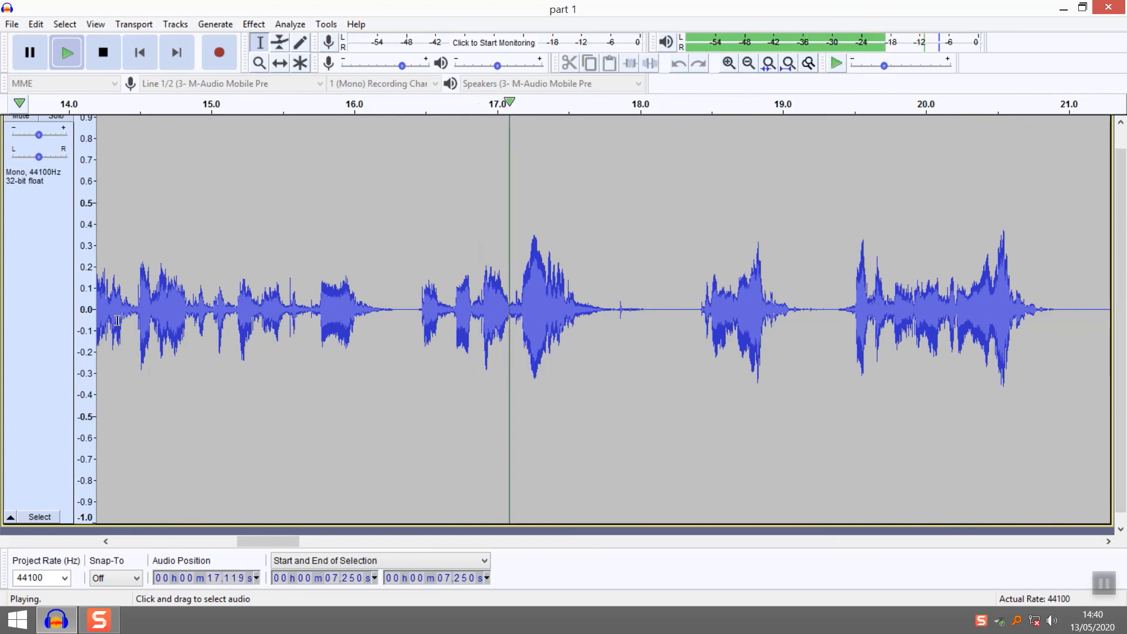
key("space")
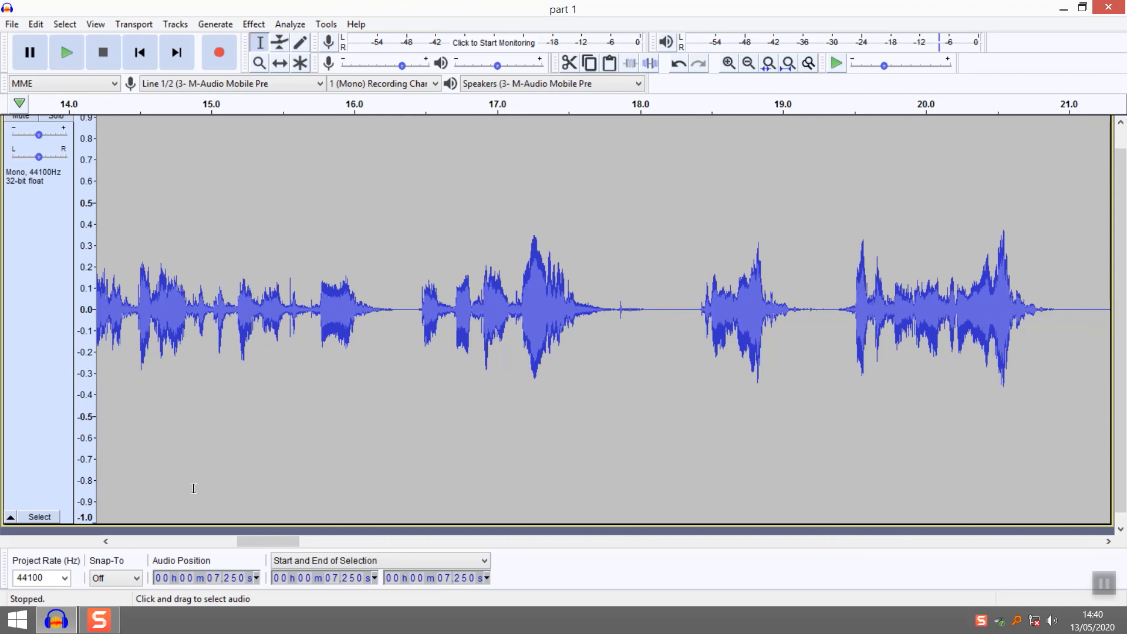
Step: Select the entire track, review the available export formats, and leave without exporting
left_click_drag(265, 546, 141, 546)
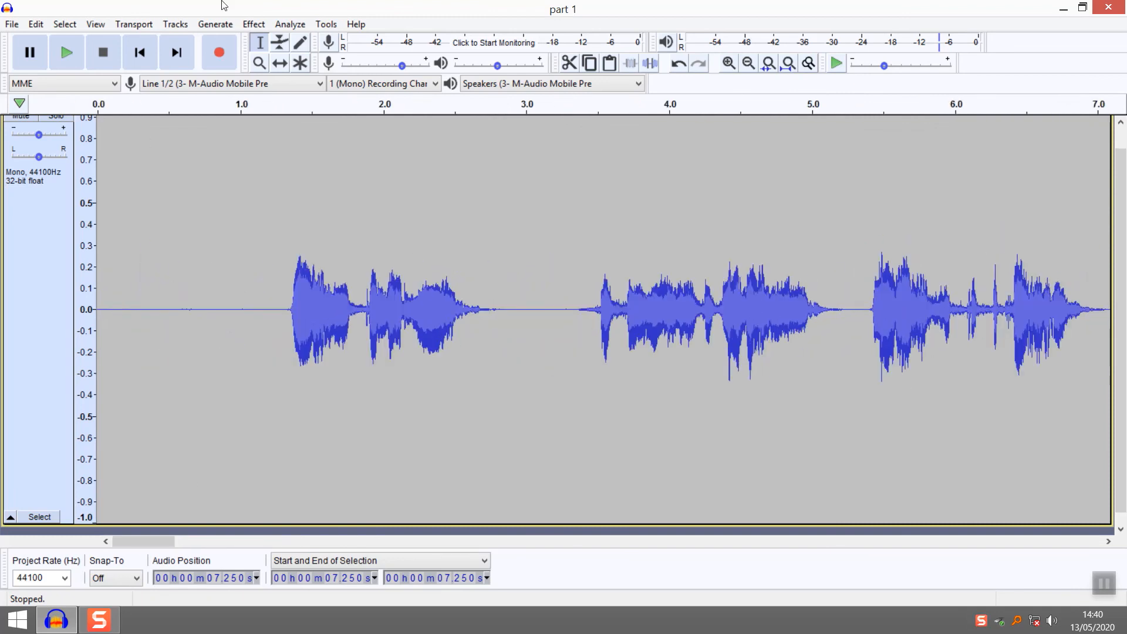
left_click(194, 228)
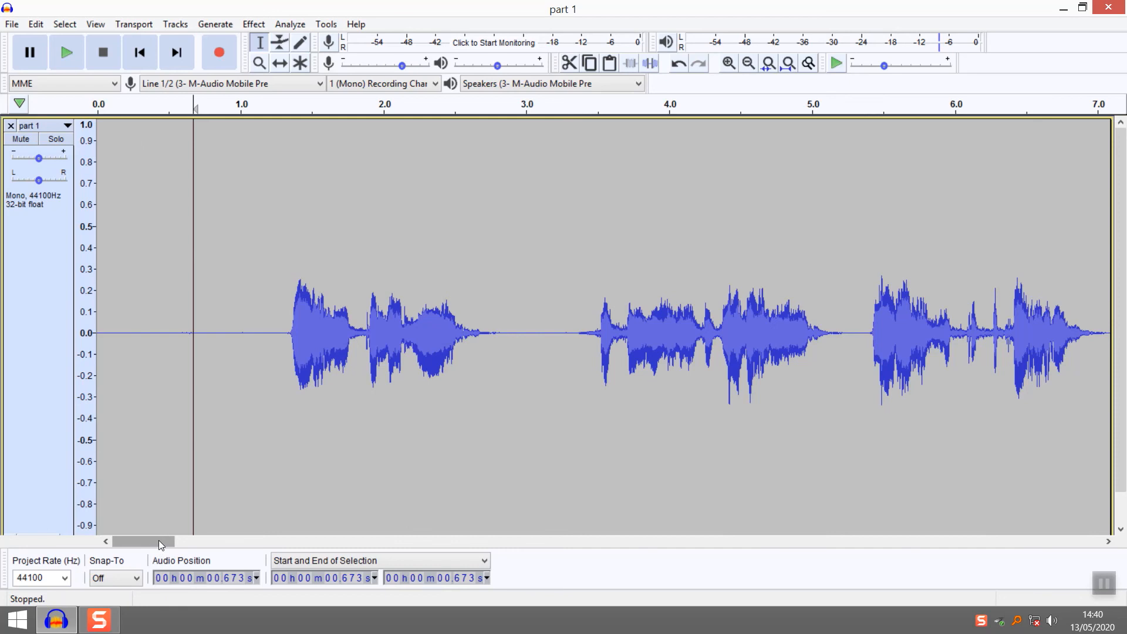
double_click(116, 210)
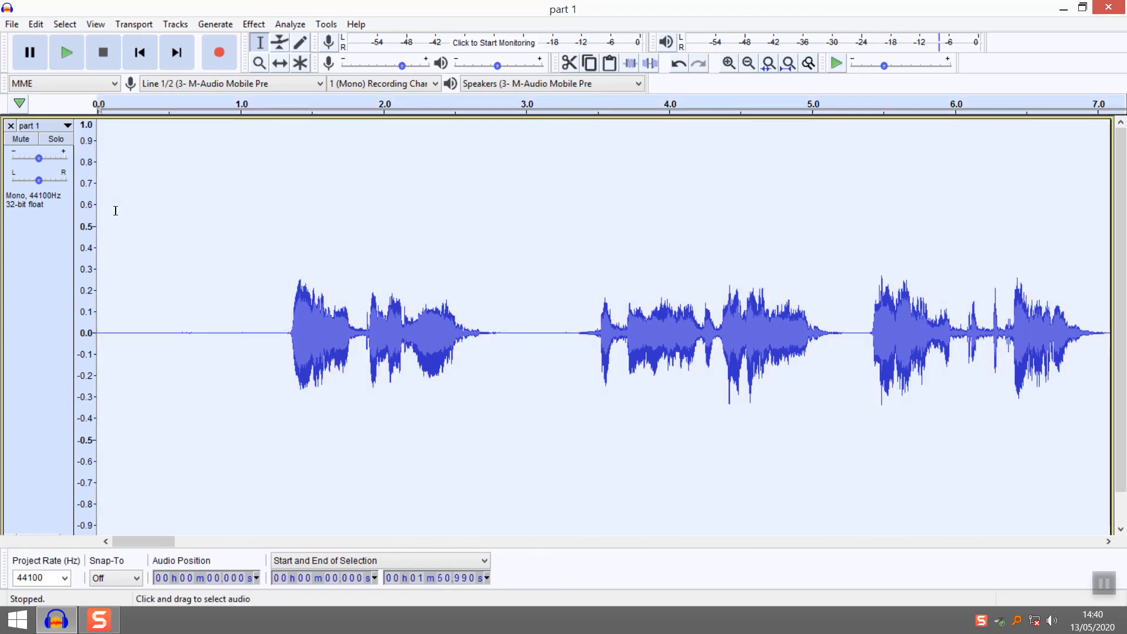
left_click(12, 25)
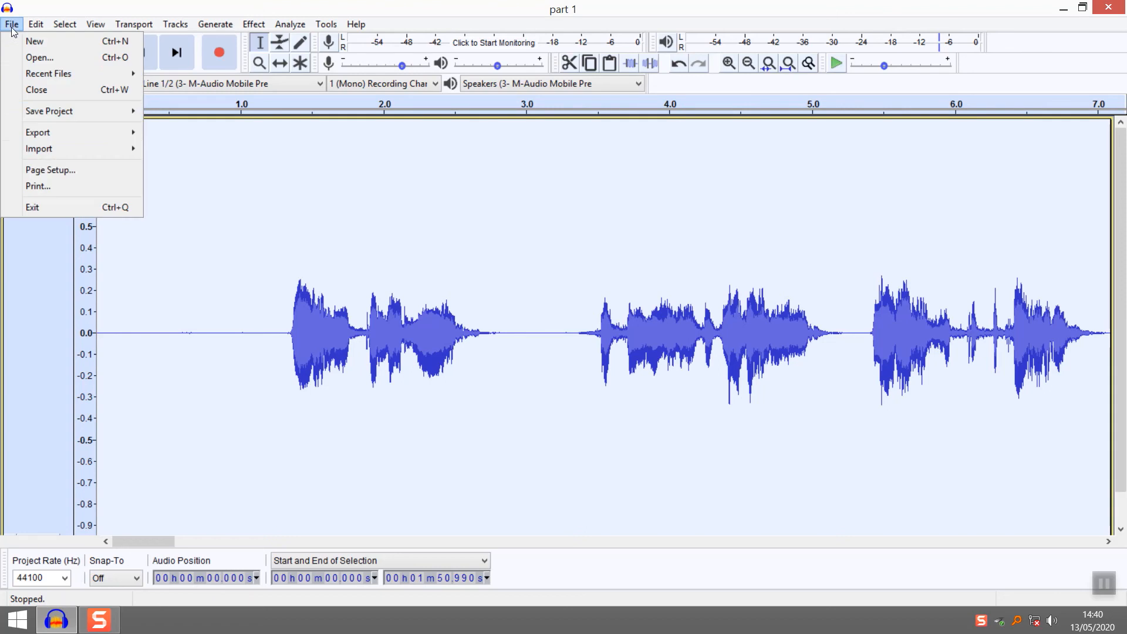
mouse_move(48, 137)
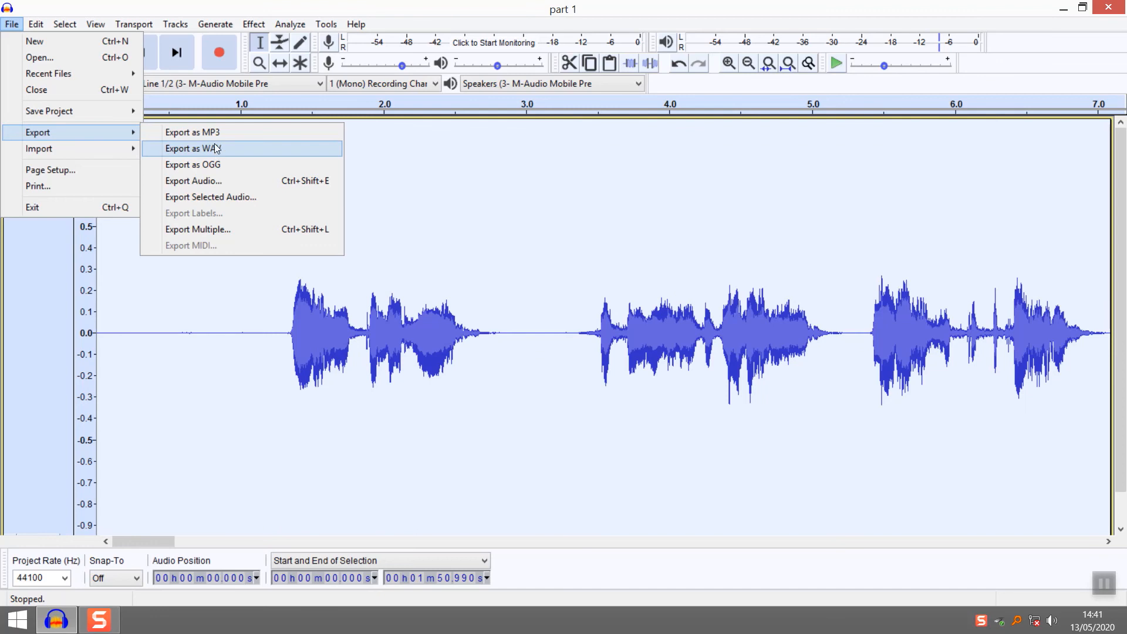
left_click(427, 364)
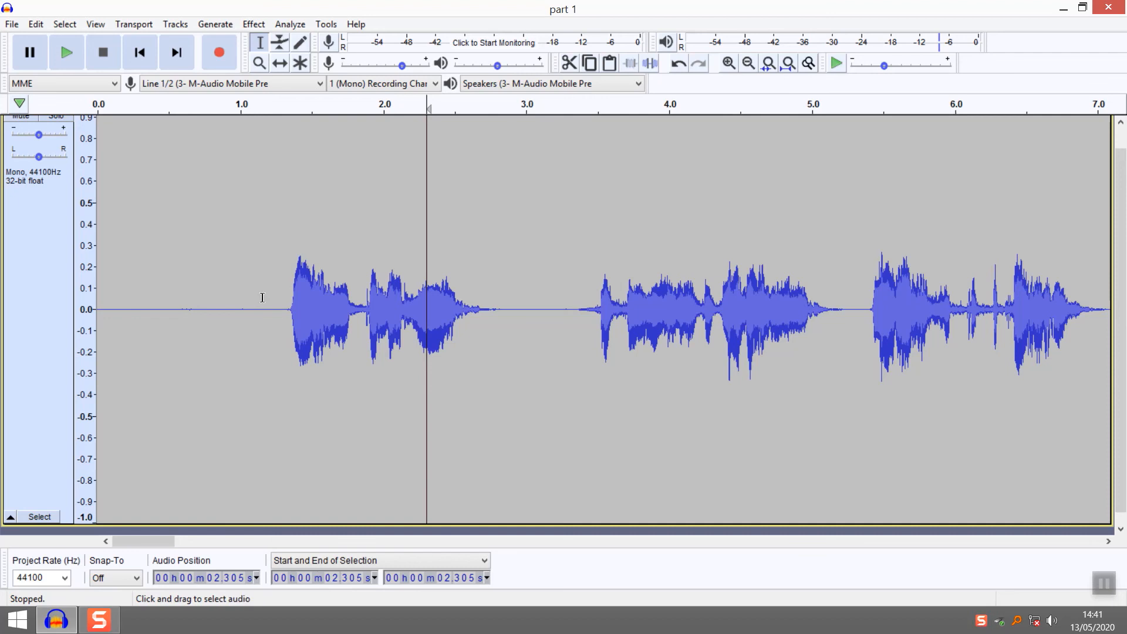
Step: Undo the last normalization of the track and look over the restored waveform
left_click(510, 368)
scroll(501, 375, "up", 1)
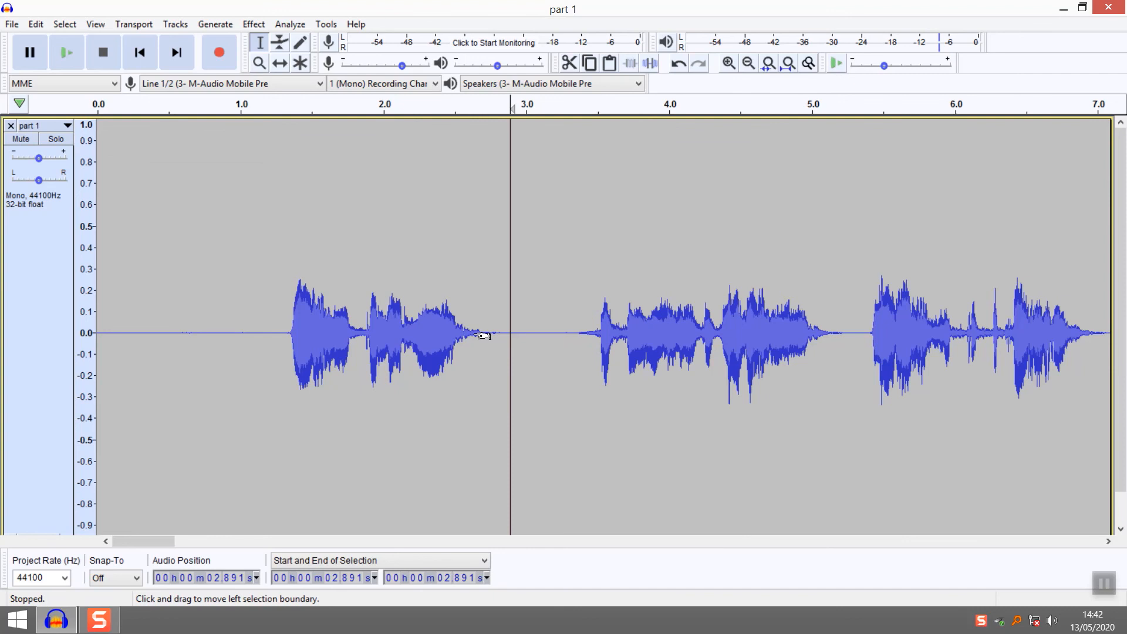
key("ctrl+z")
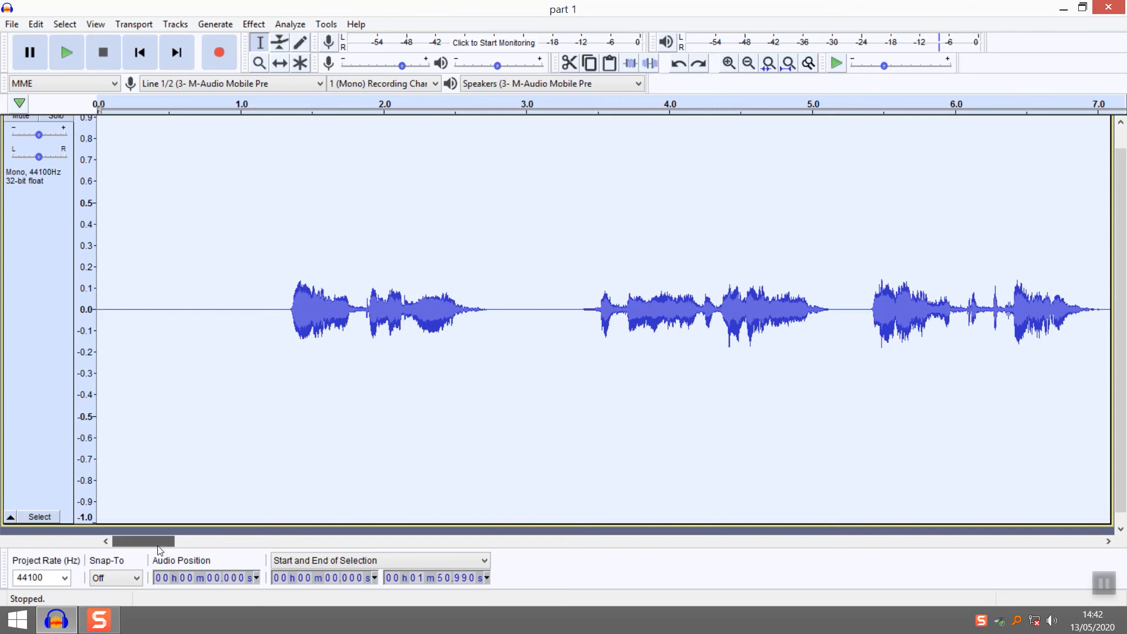
left_click_drag(158, 549, 202, 547)
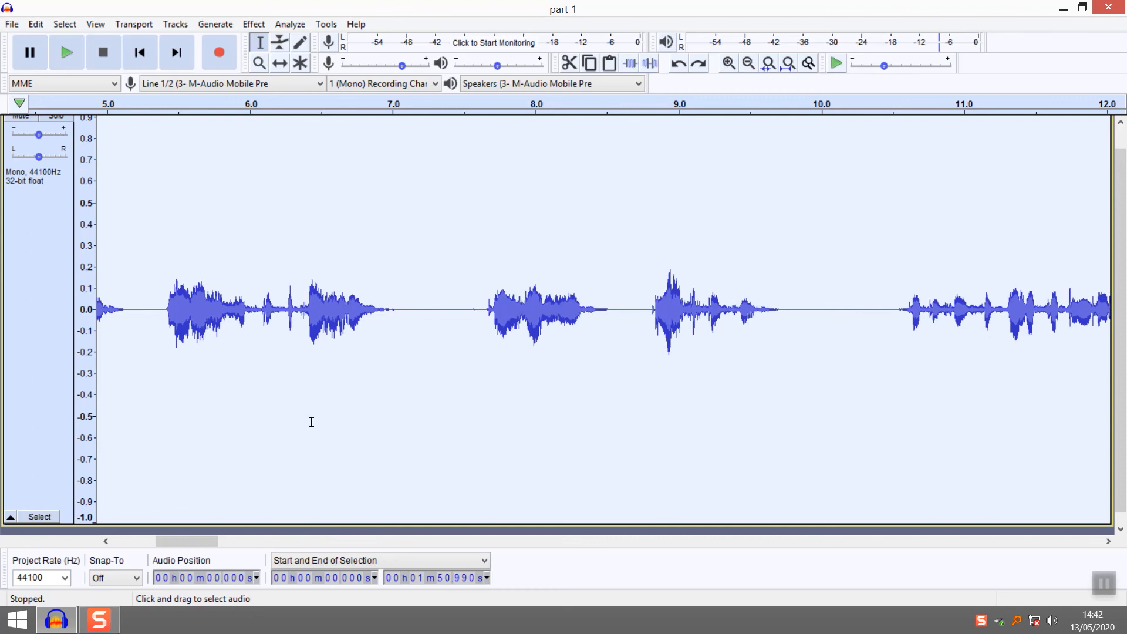
left_click_drag(172, 541, 129, 541)
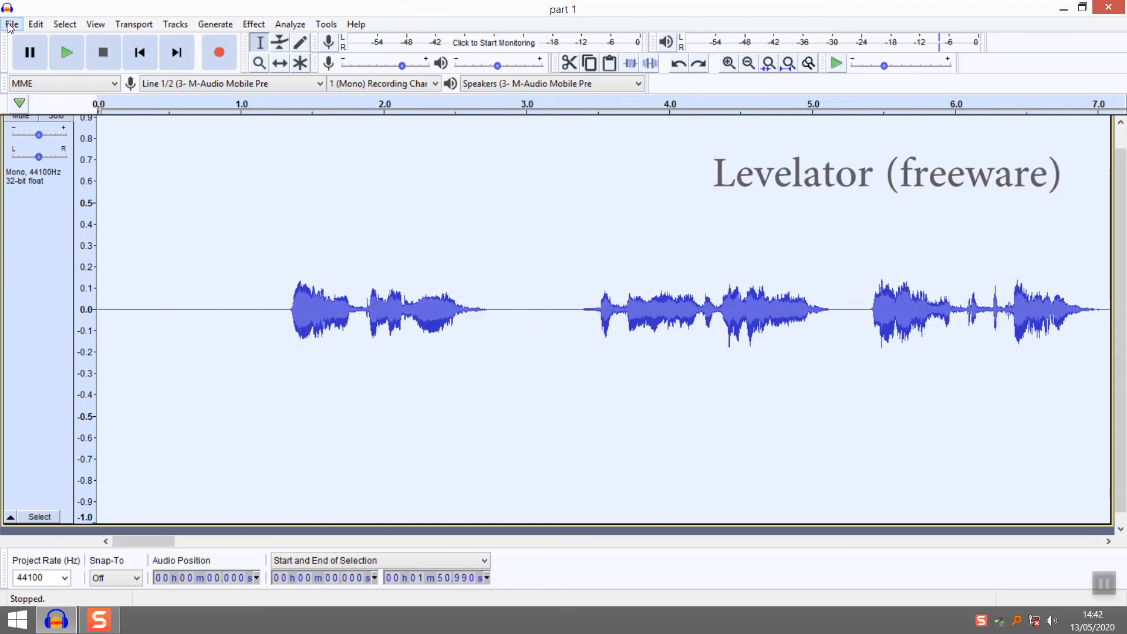
Step: Switch to the desktop, launch Levelator, and move its window away from the middle of the desktop
left_click(1065, 8)
left_click(253, 97)
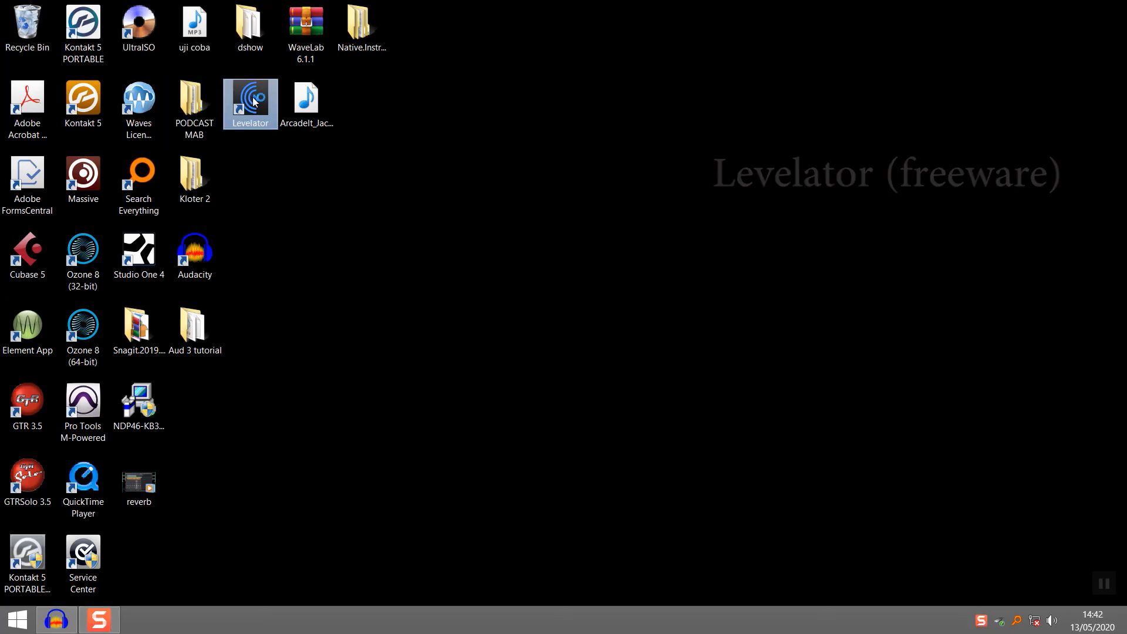
double_click(252, 97)
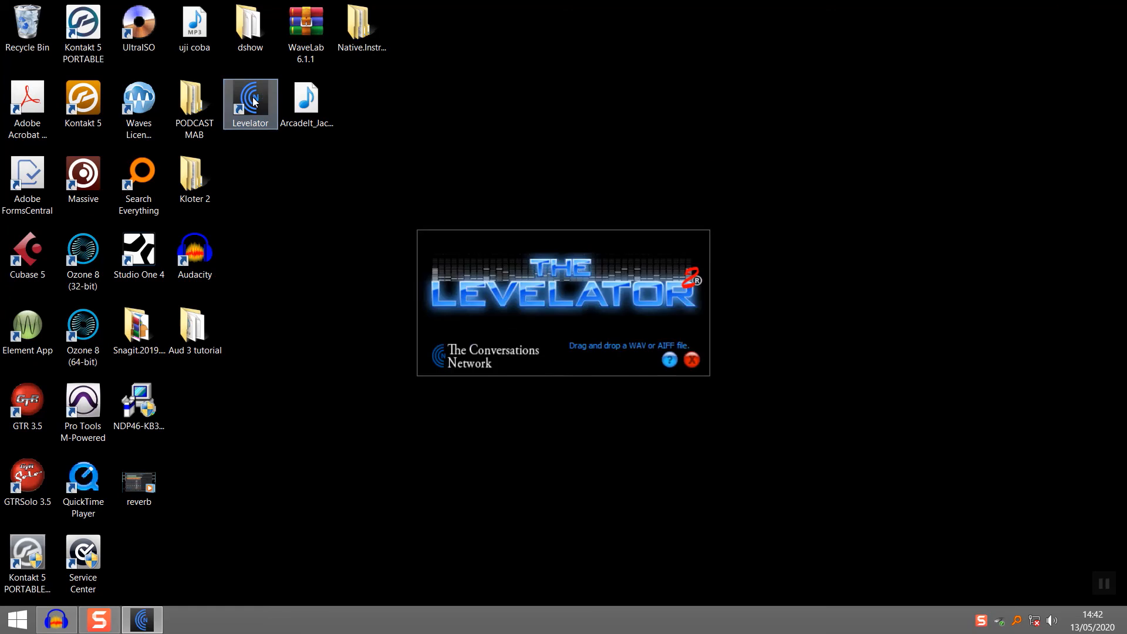
left_click_drag(447, 238, 822, 90)
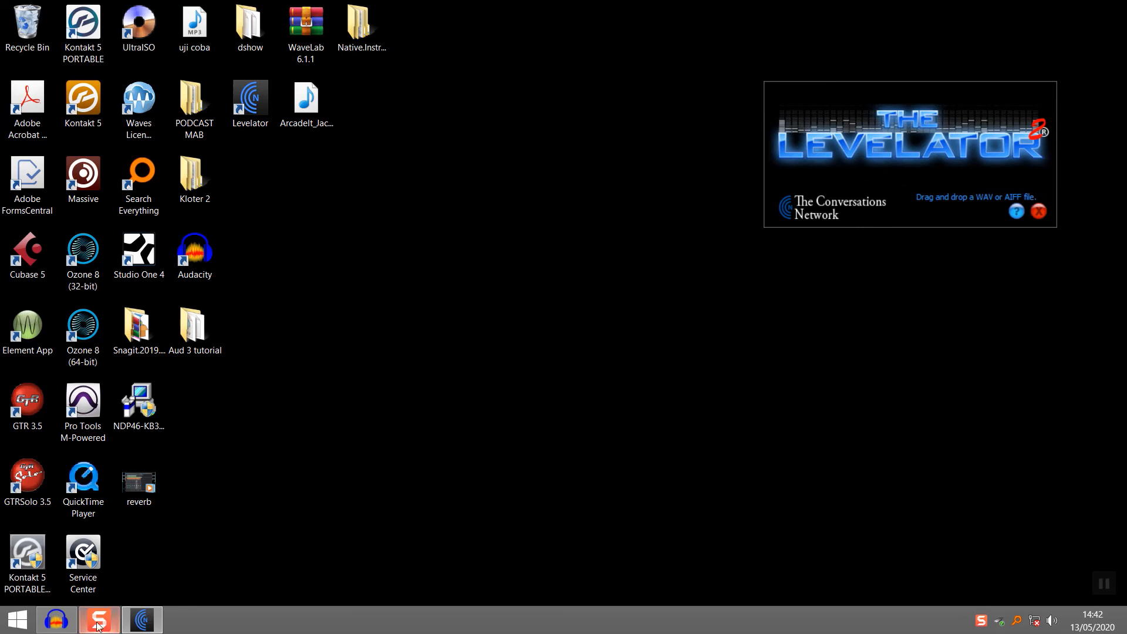
Step: Switch back to Audacity and export the track as a signed 16-bit PCM WAV named "wav part 1", accepting the existing metadata tags
left_click(58, 621)
left_click(7, 25)
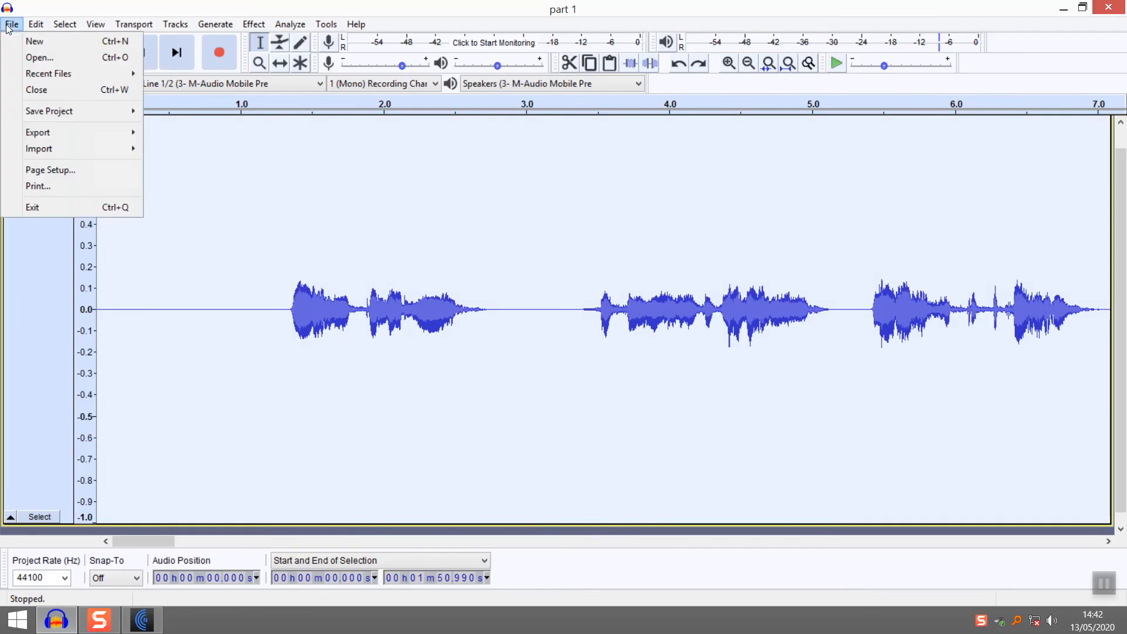
mouse_move(131, 137)
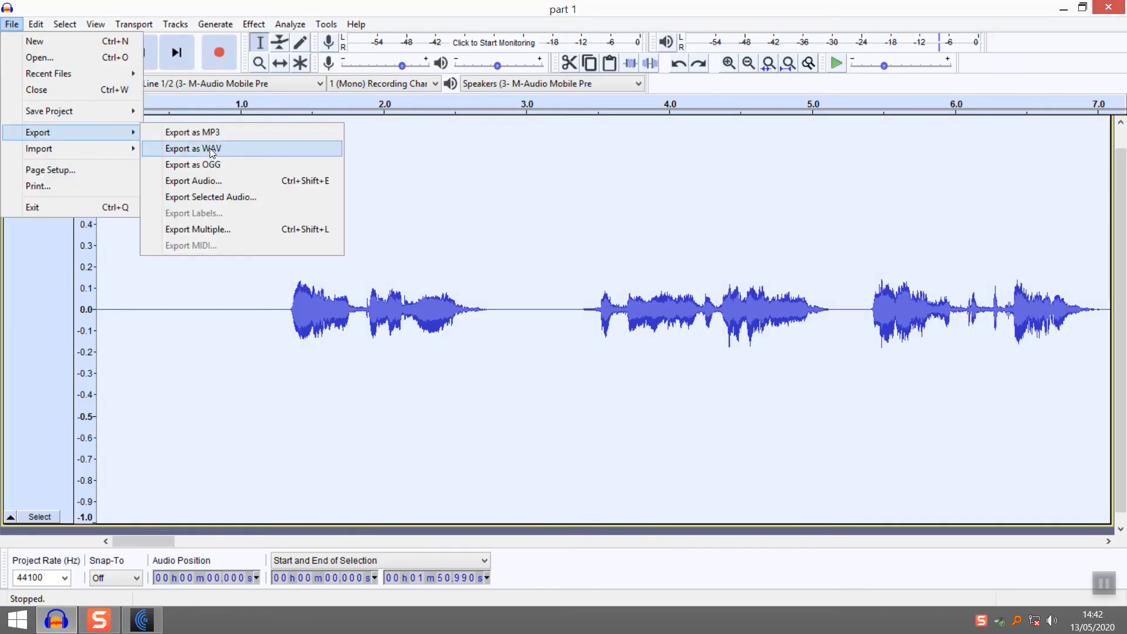
left_click(209, 148)
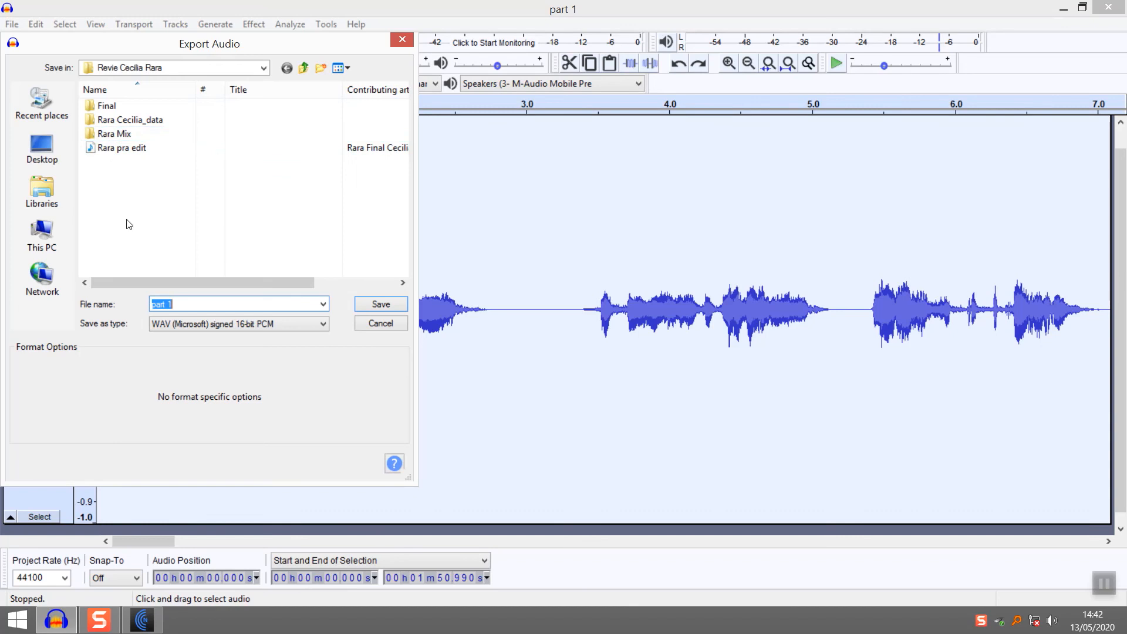
key("BackSpace")
type("b")
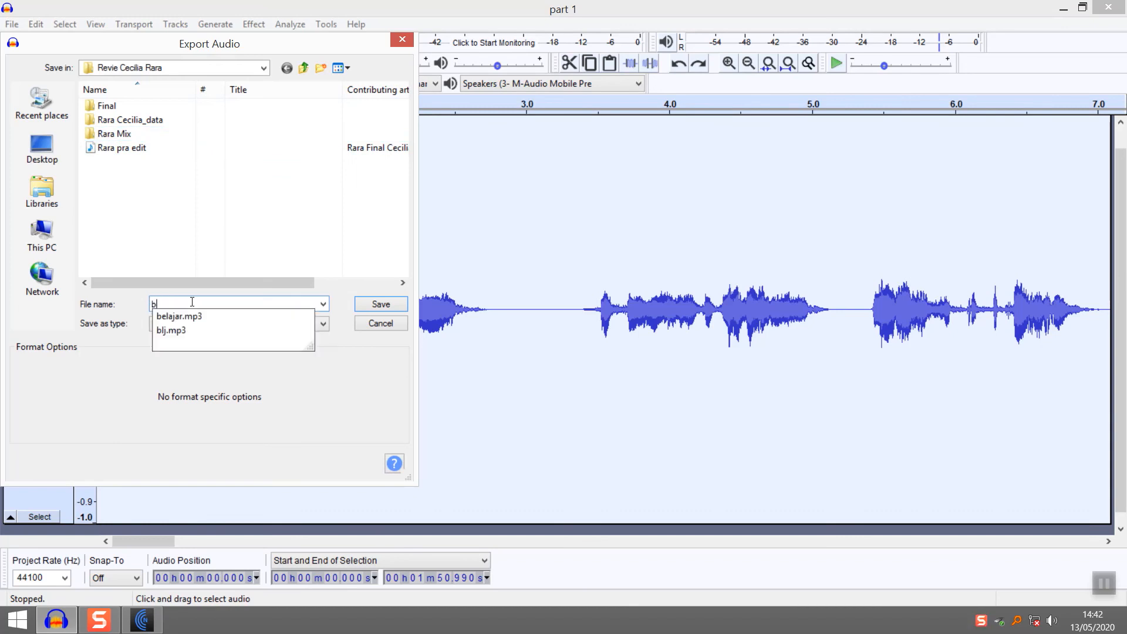
key("BackSpace")
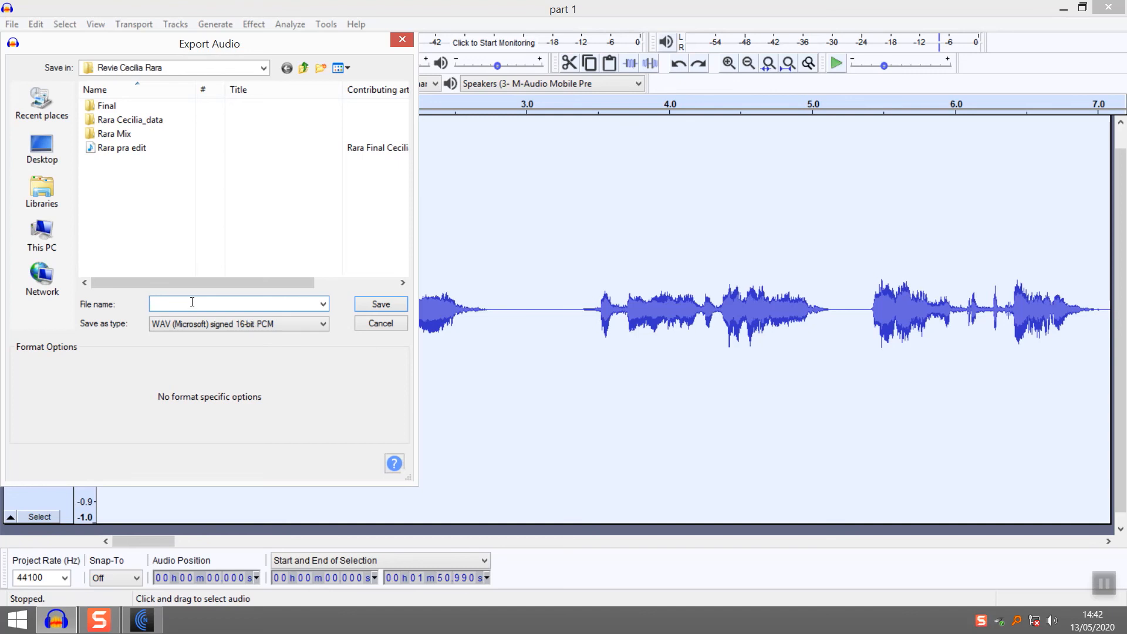
type("wav part 1")
left_click(392, 305)
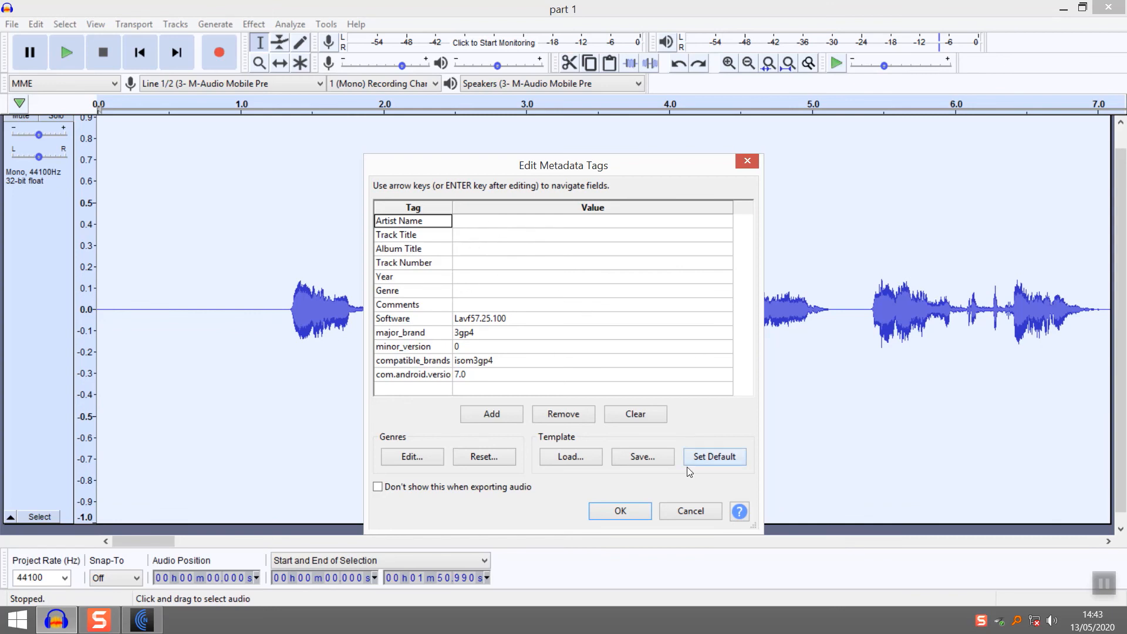
left_click(621, 512)
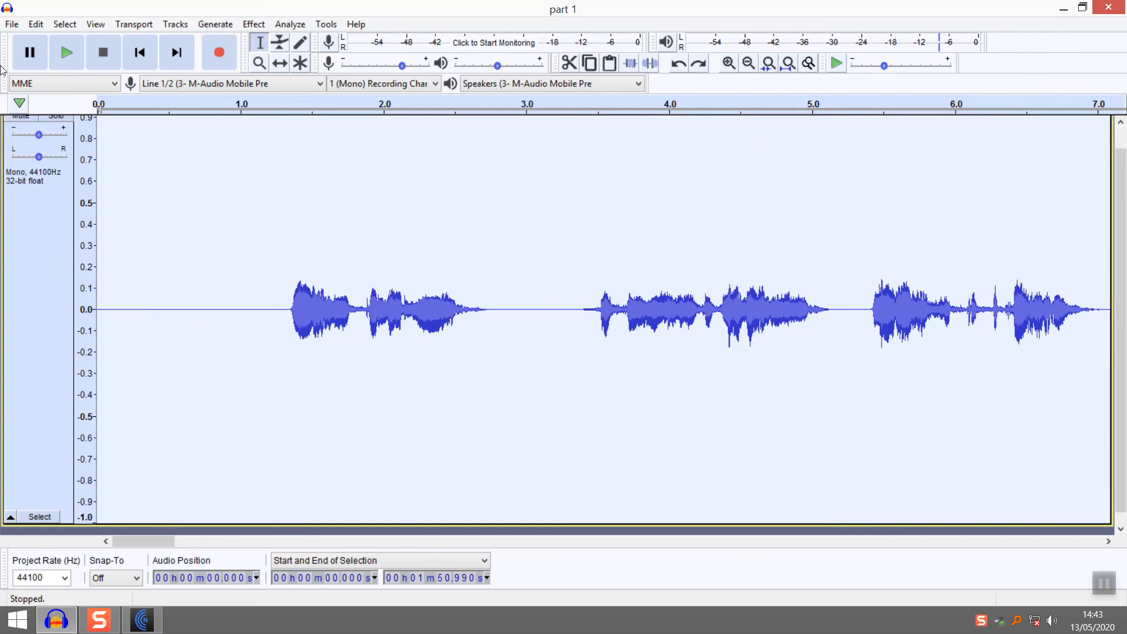
Step: Switch to File Explorer and open the project folder holding the export, under PROJECT AUDIO > PROTOOLS RECORDING on drive D
left_click(1066, 13)
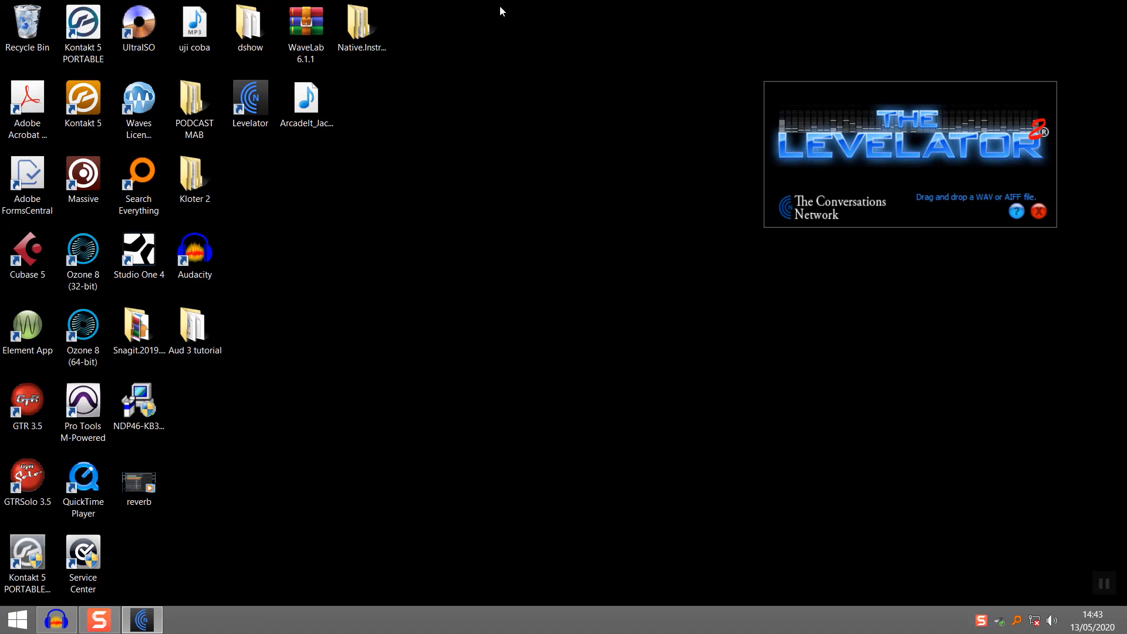
right_click(14, 628)
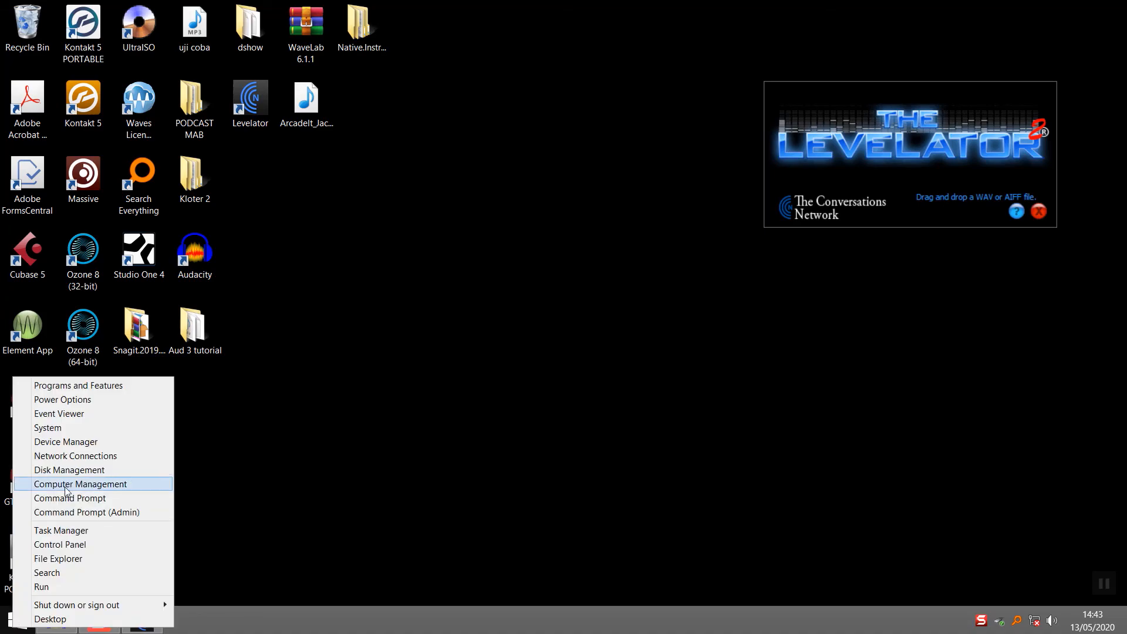
left_click(58, 544)
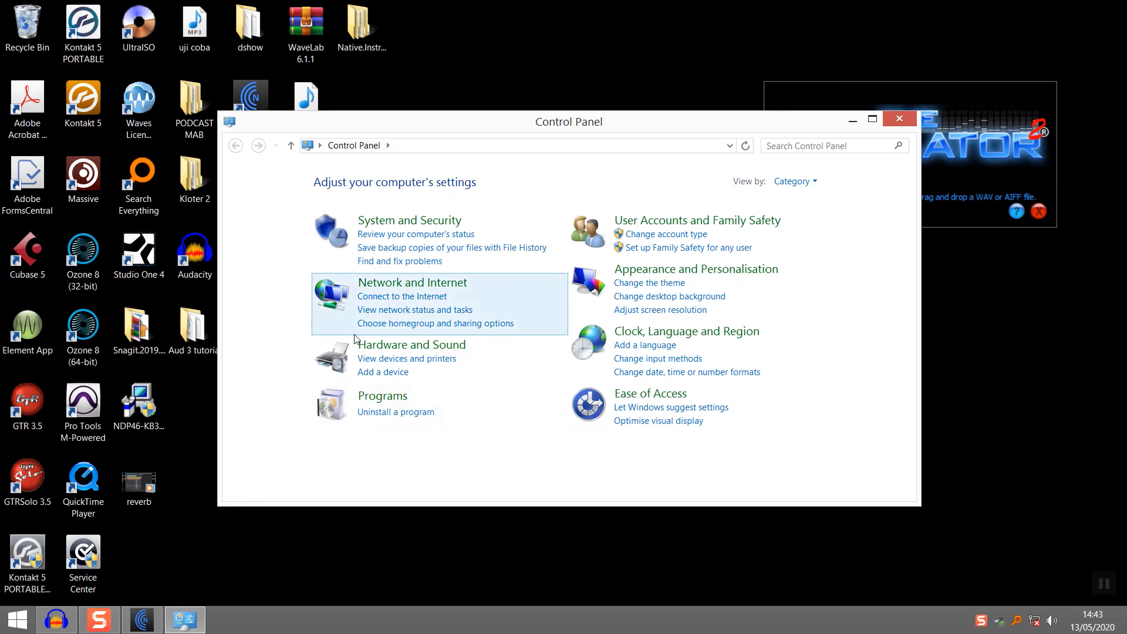
right_click(7, 627)
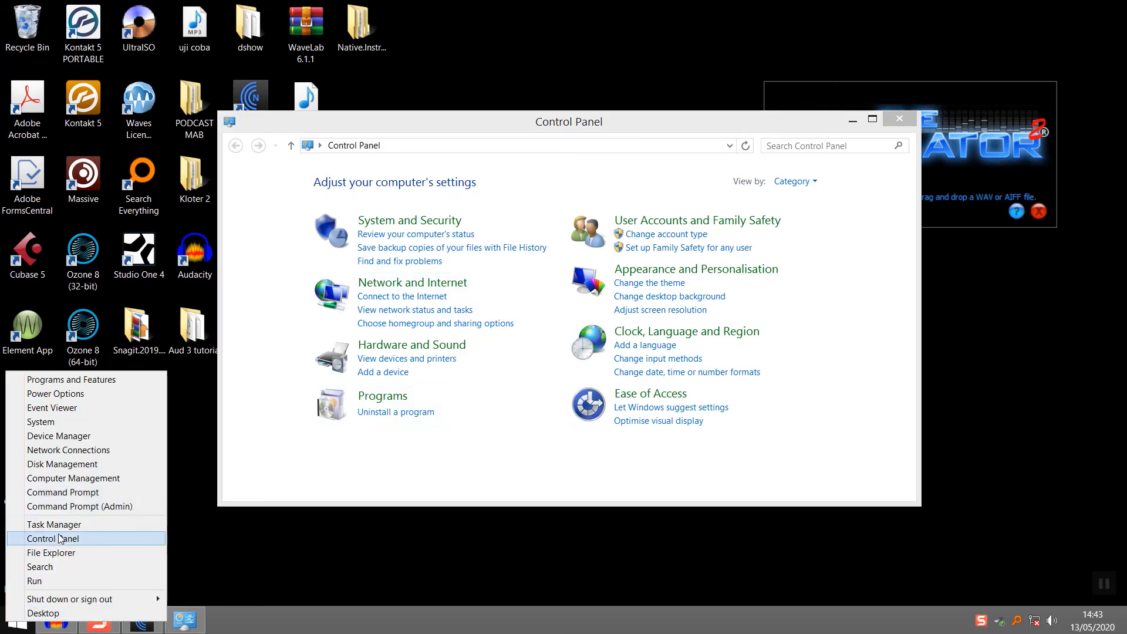
left_click(55, 552)
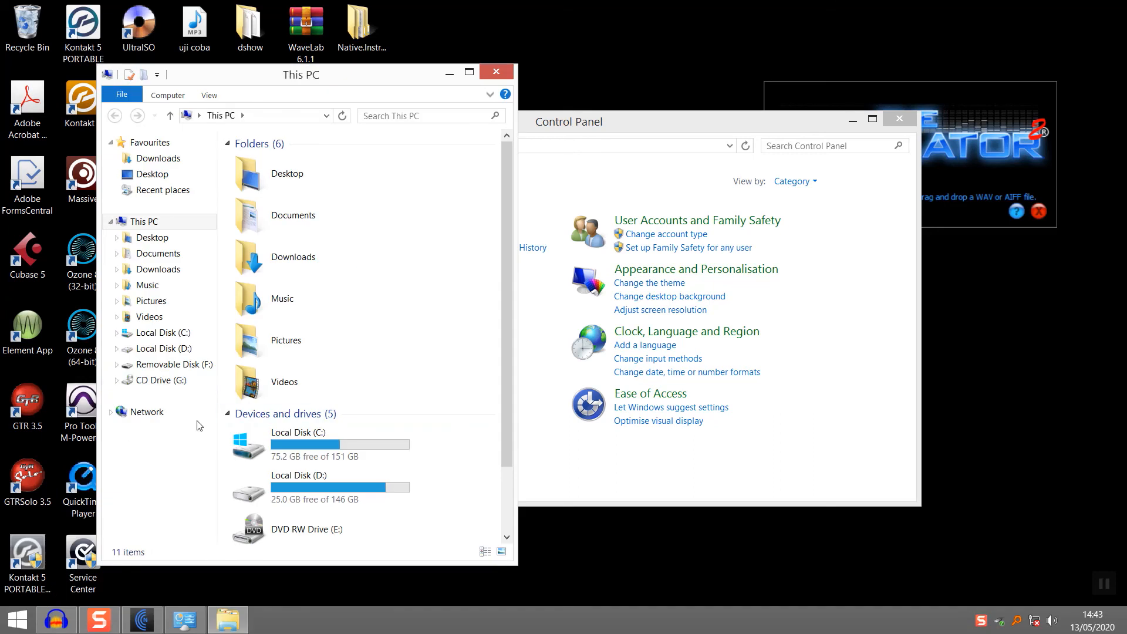
double_click(252, 488)
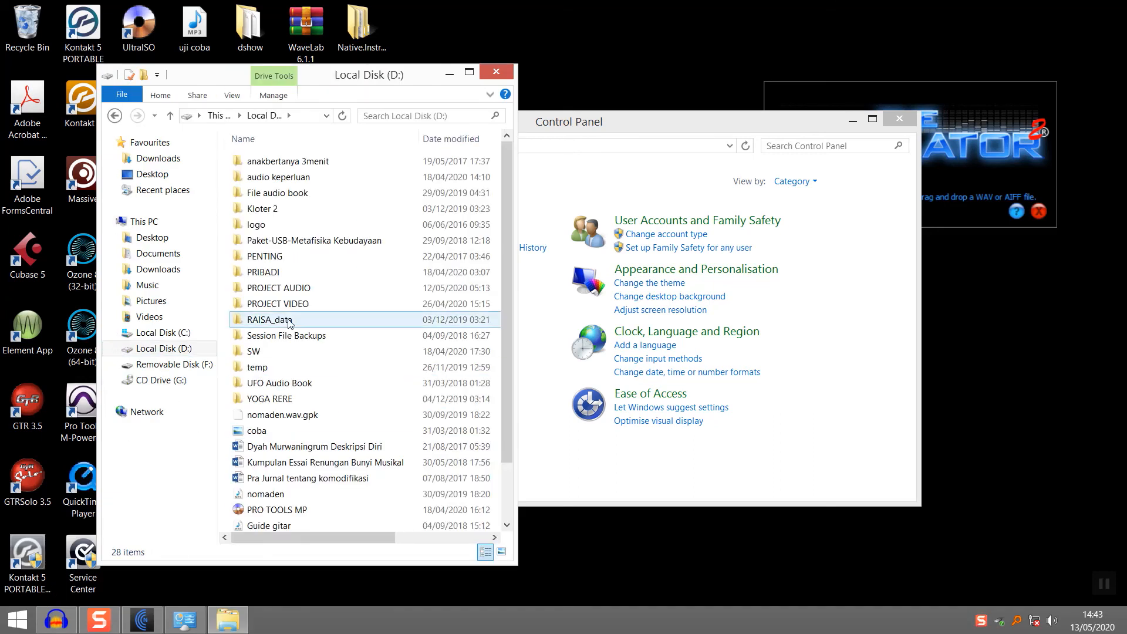
double_click(288, 288)
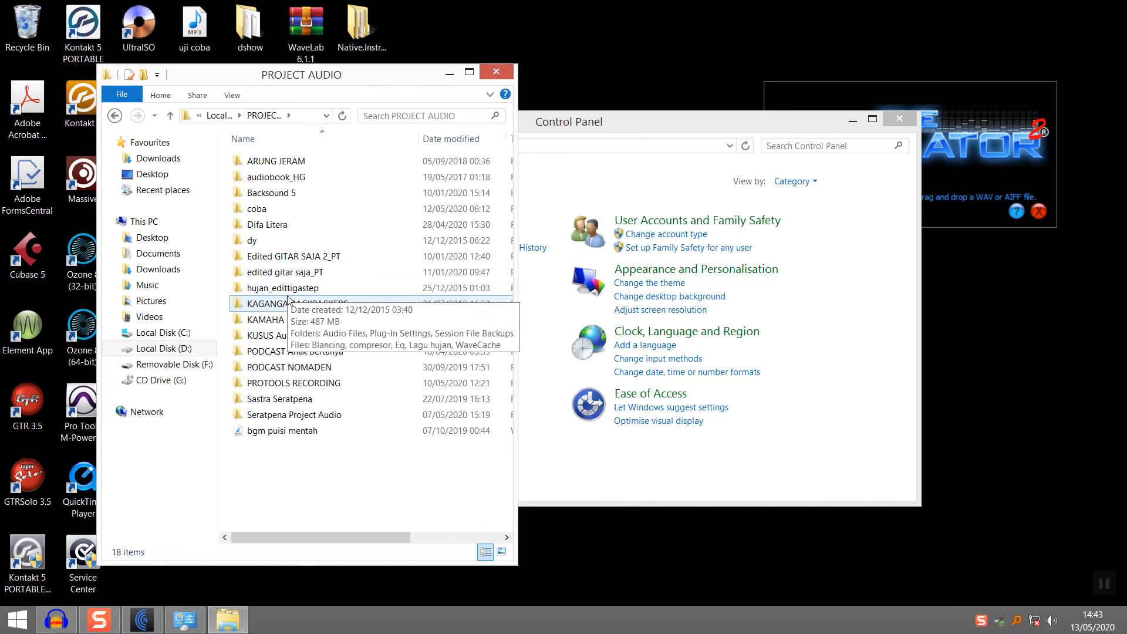
double_click(286, 384)
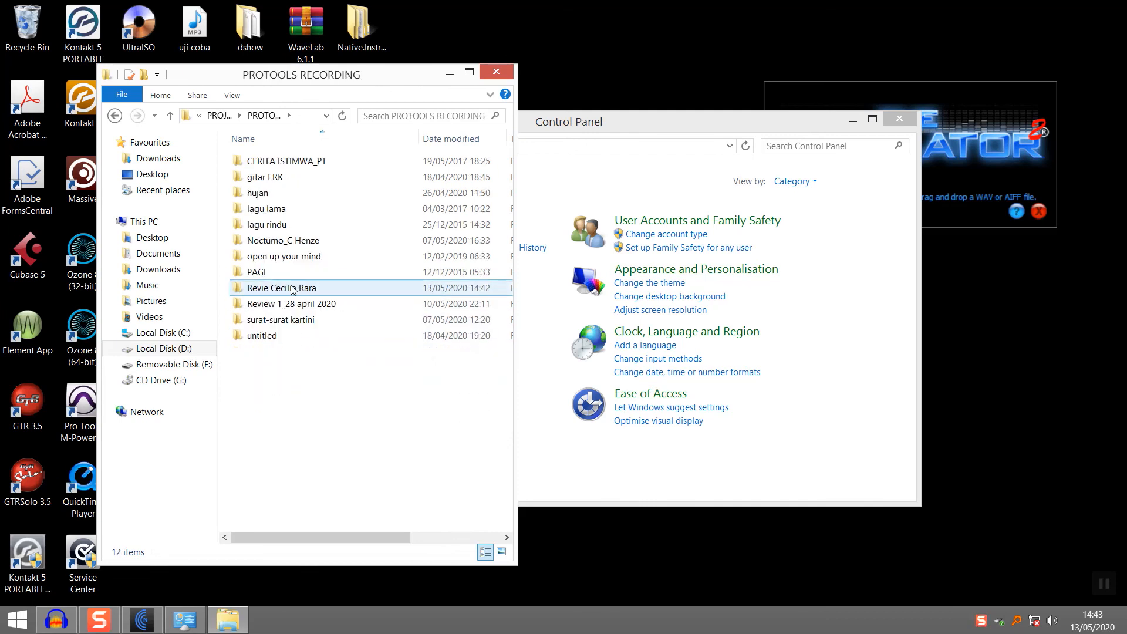
double_click(292, 288)
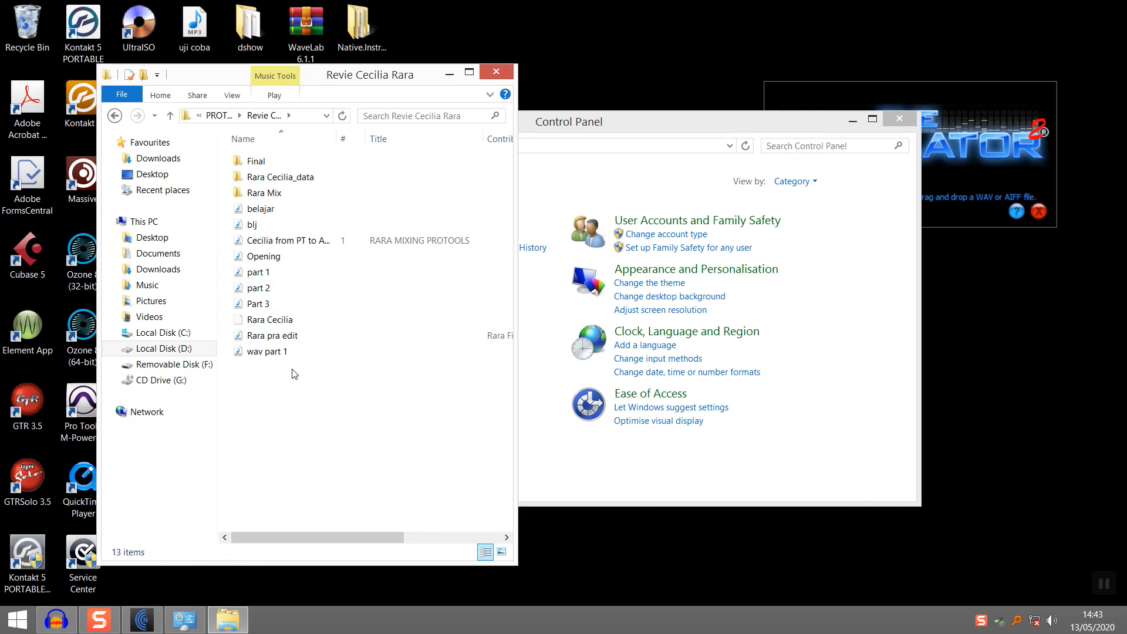
Step: Close Control Panel and process the "wav part 1" file with Levelator
left_click(273, 357)
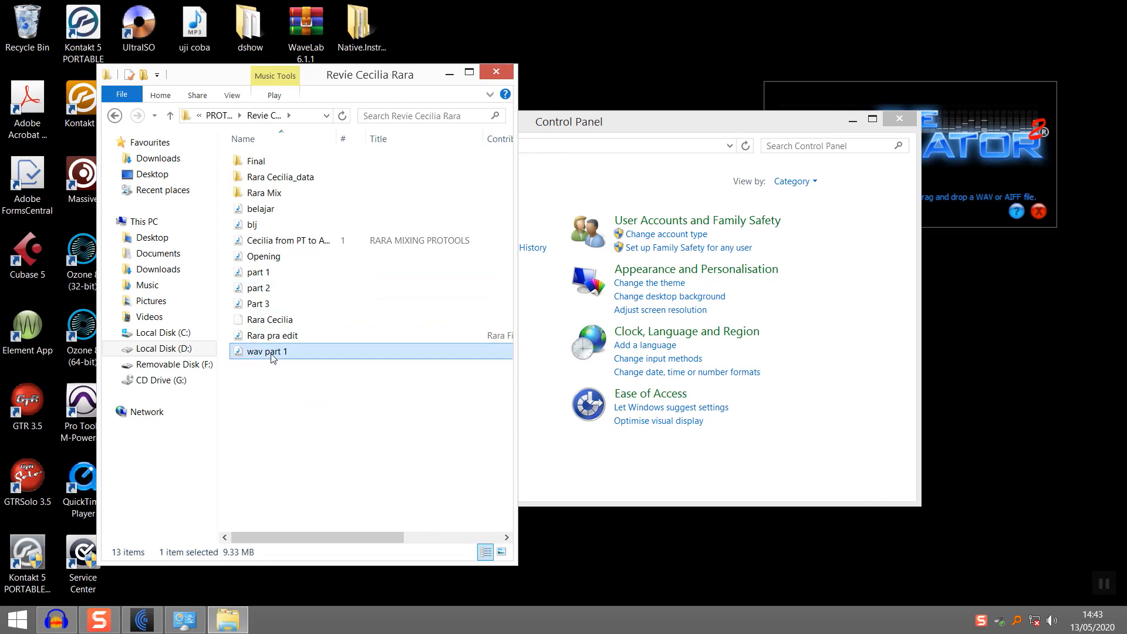
left_click(898, 119)
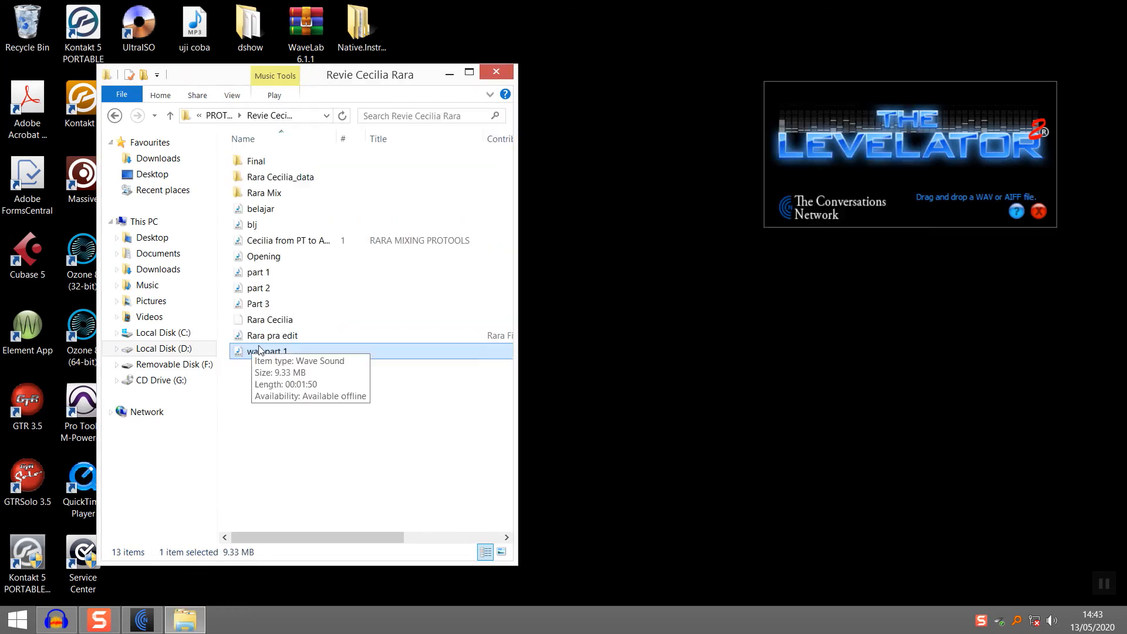
left_click_drag(262, 358, 786, 194)
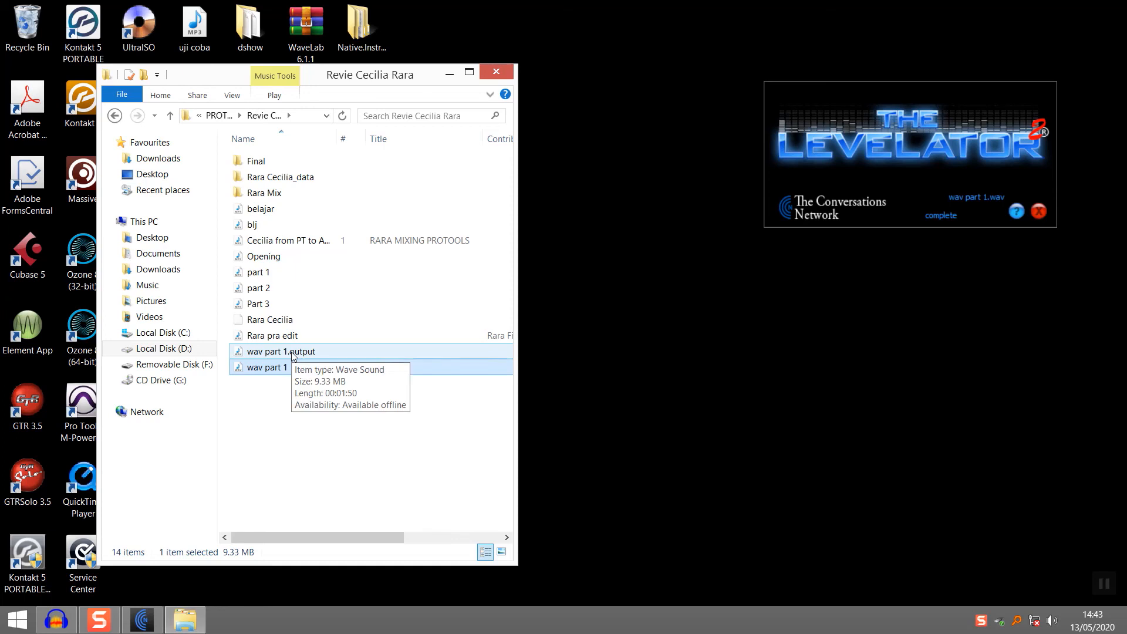
Step: Switch back to Audacity and select the part of the track's first phrase from about 1.40 s to 1.74 s
left_click(56, 620)
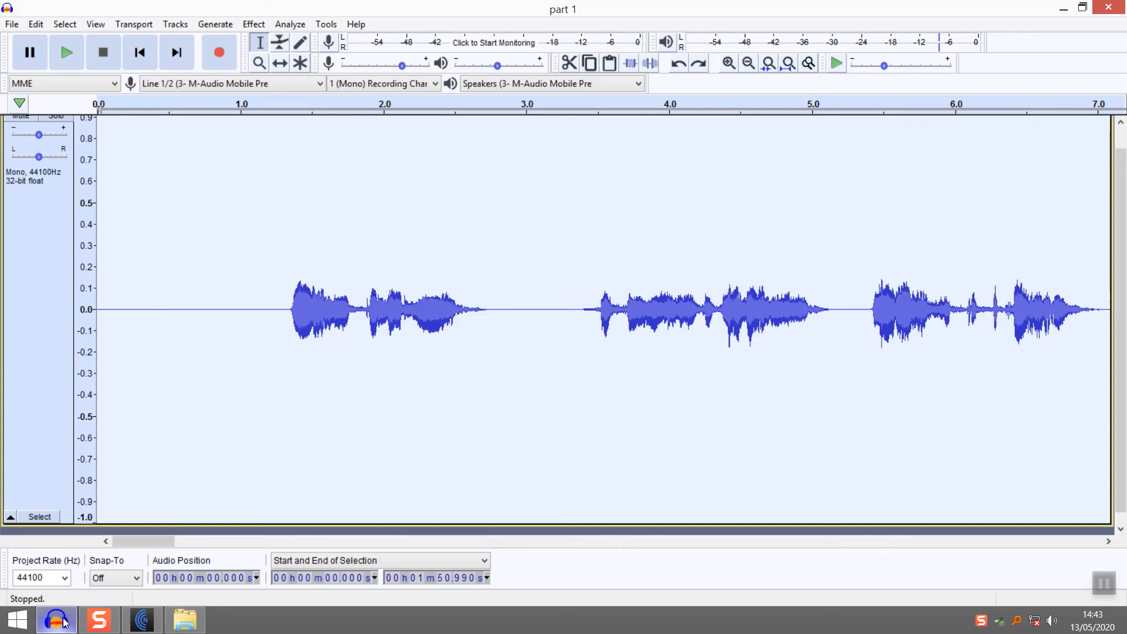
left_click_drag(297, 520, 346, 517)
scroll(340, 390, "up", 1)
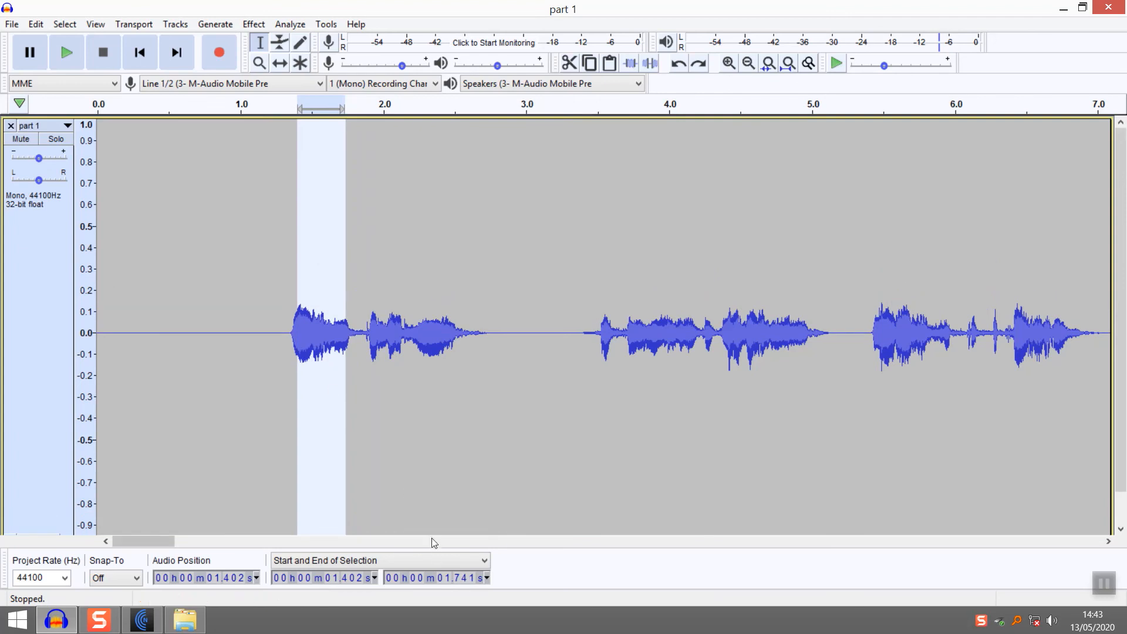
scroll(516, 479, "down", 1)
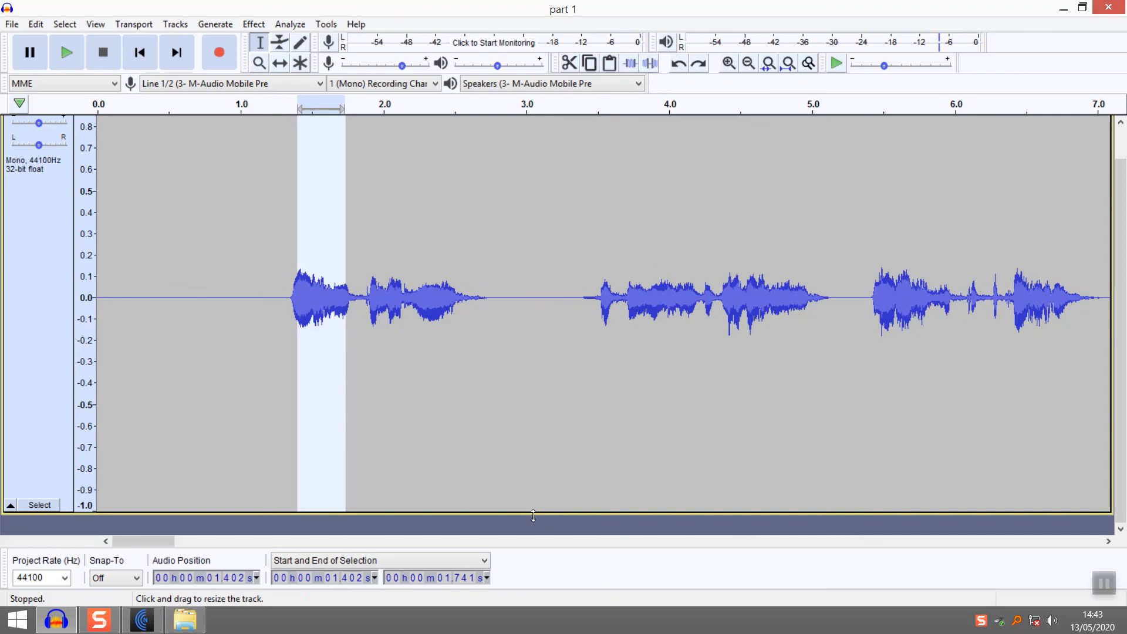
Step: Reduce the height of the "part 1" track and import the levelled file "wav part 1.output" as a second track
left_click_drag(533, 514, 554, 232)
left_click(12, 24)
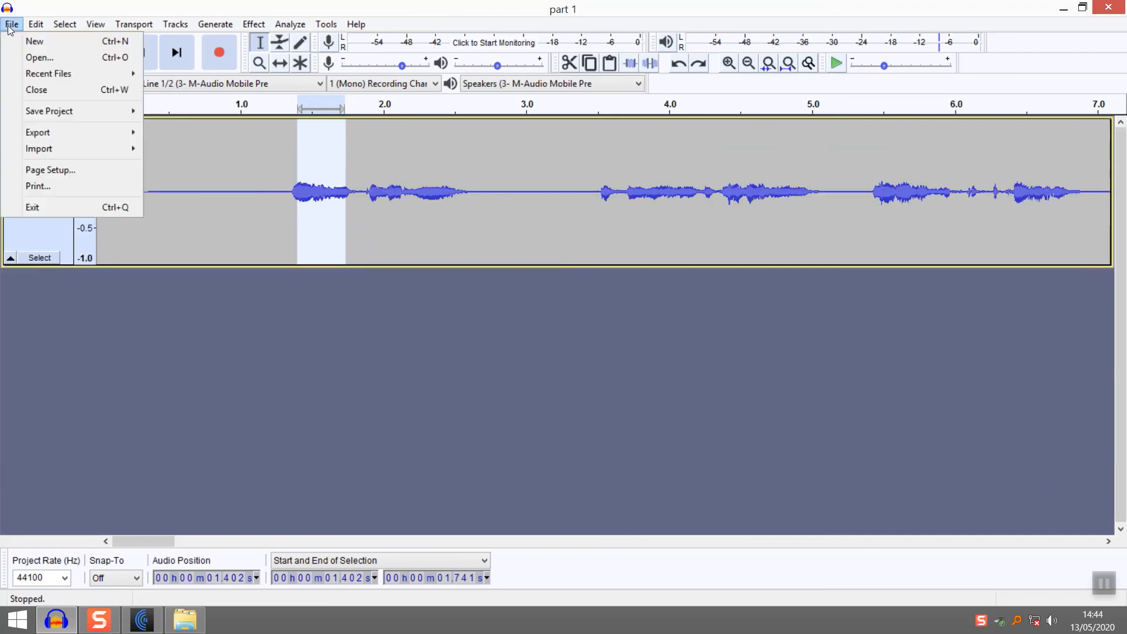
mouse_move(37, 149)
left_click(185, 146)
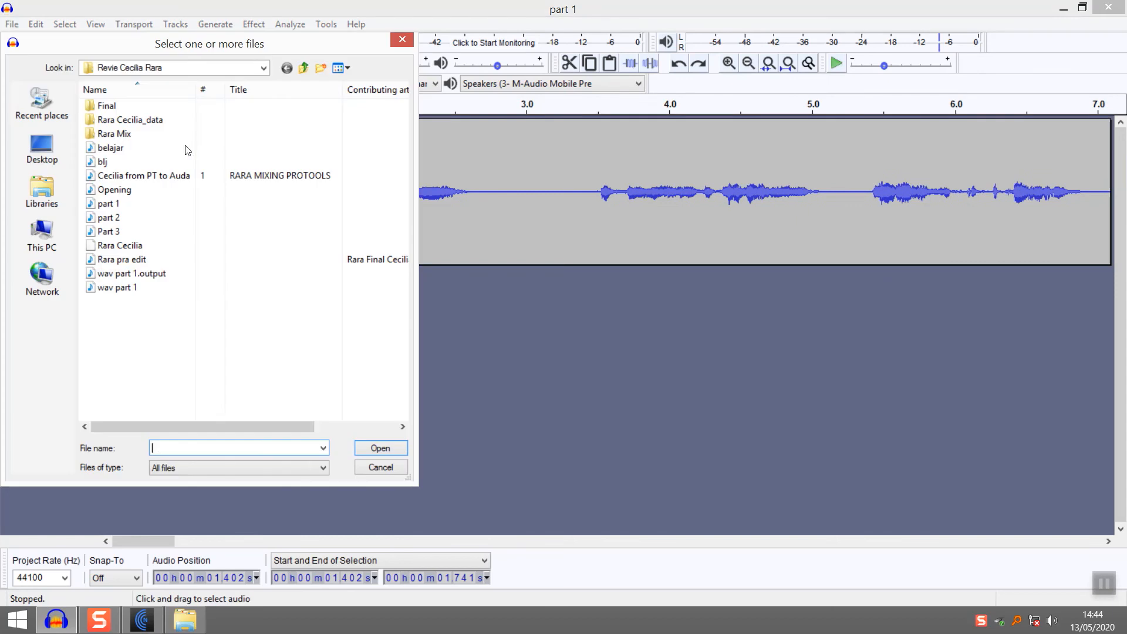
left_click(151, 276)
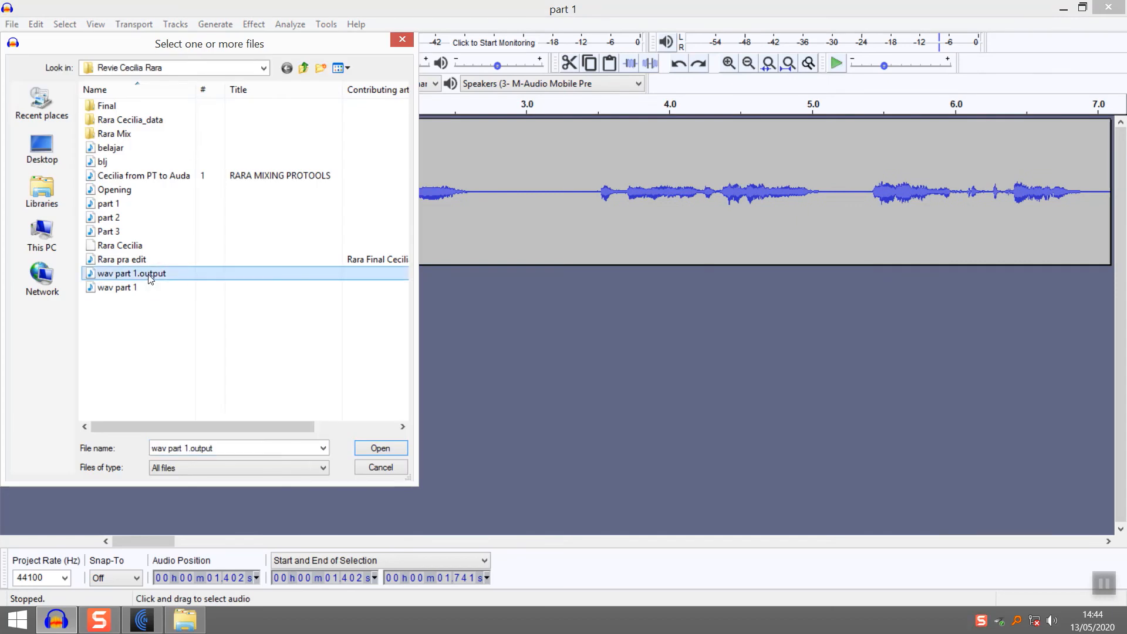
left_click(379, 447)
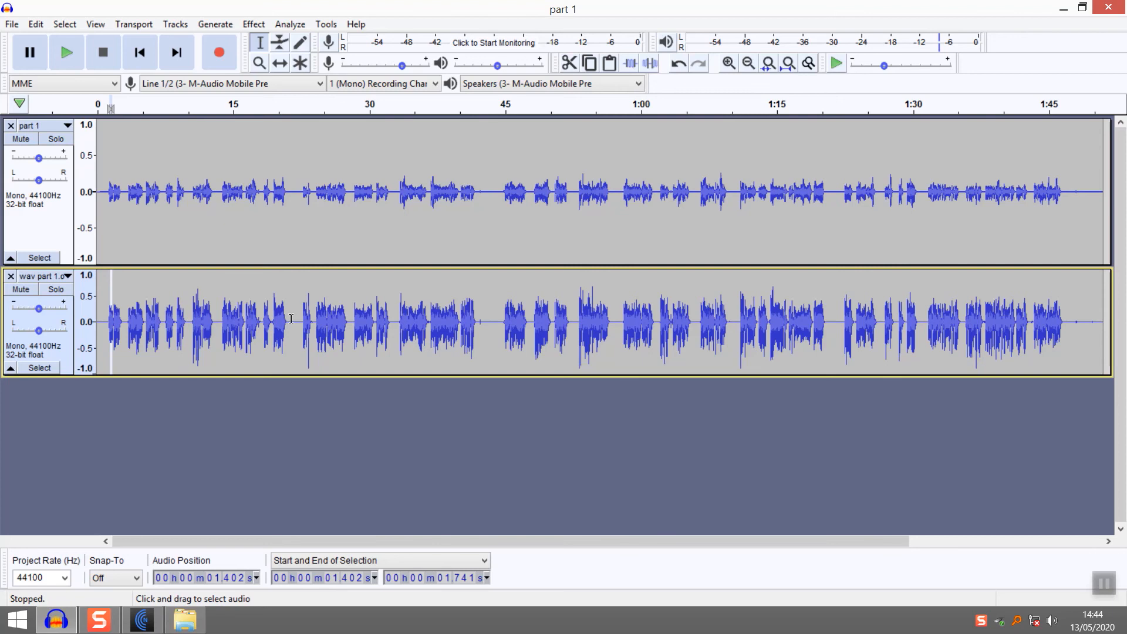
Step: Solo the imported "wav part 1.output" track and play its opening from about 0.81 s
left_click(104, 323)
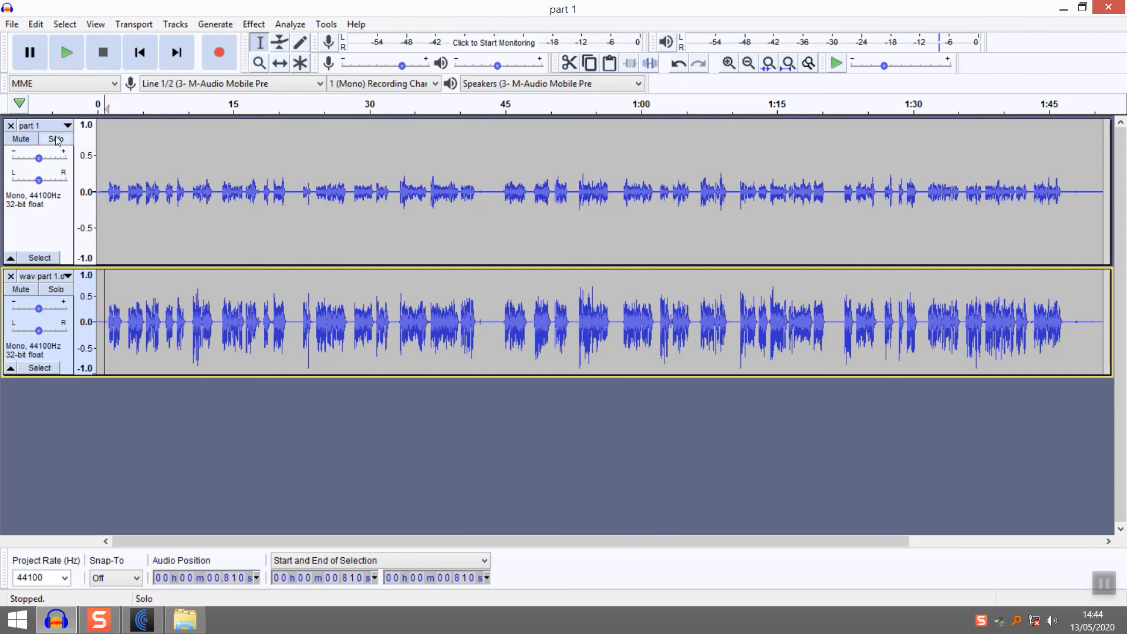
left_click(56, 289)
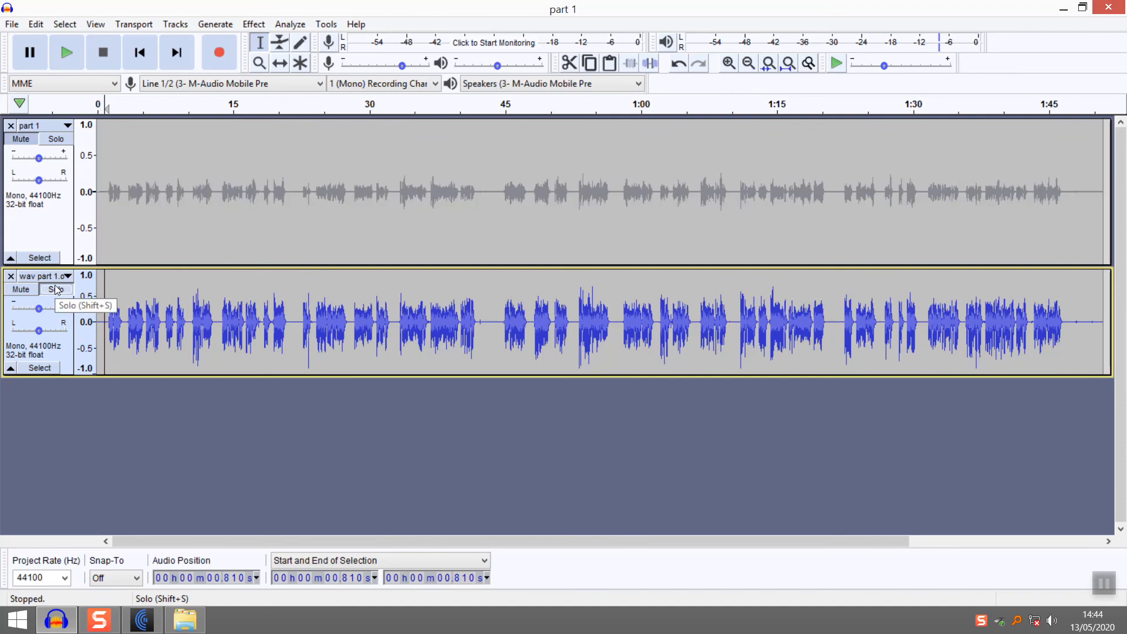
key("space")
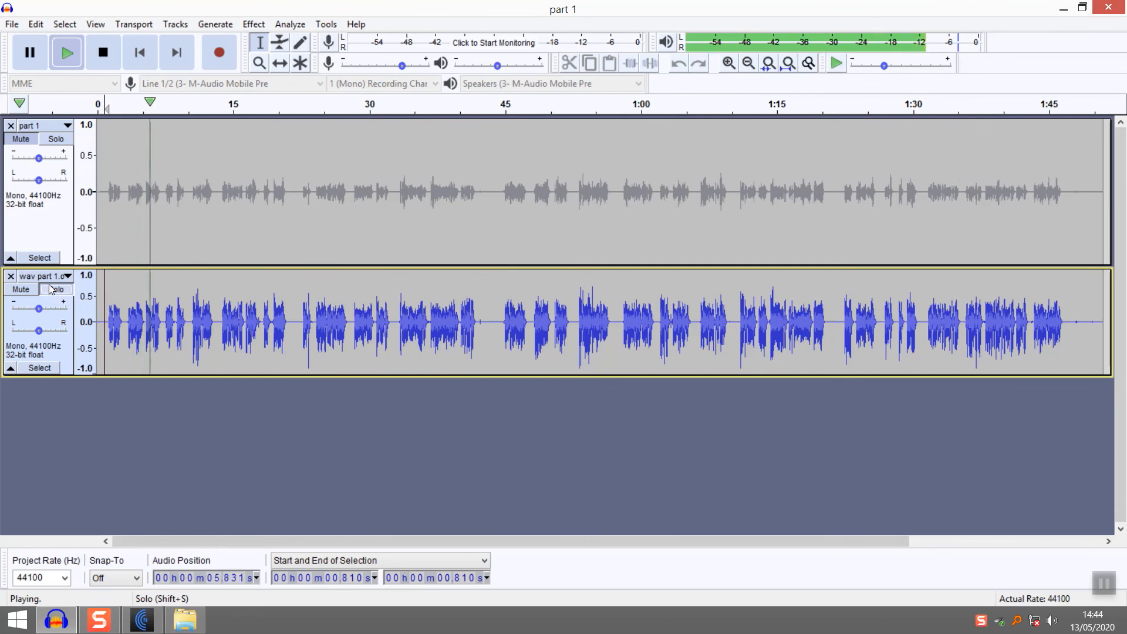
key("space")
left_click(51, 289)
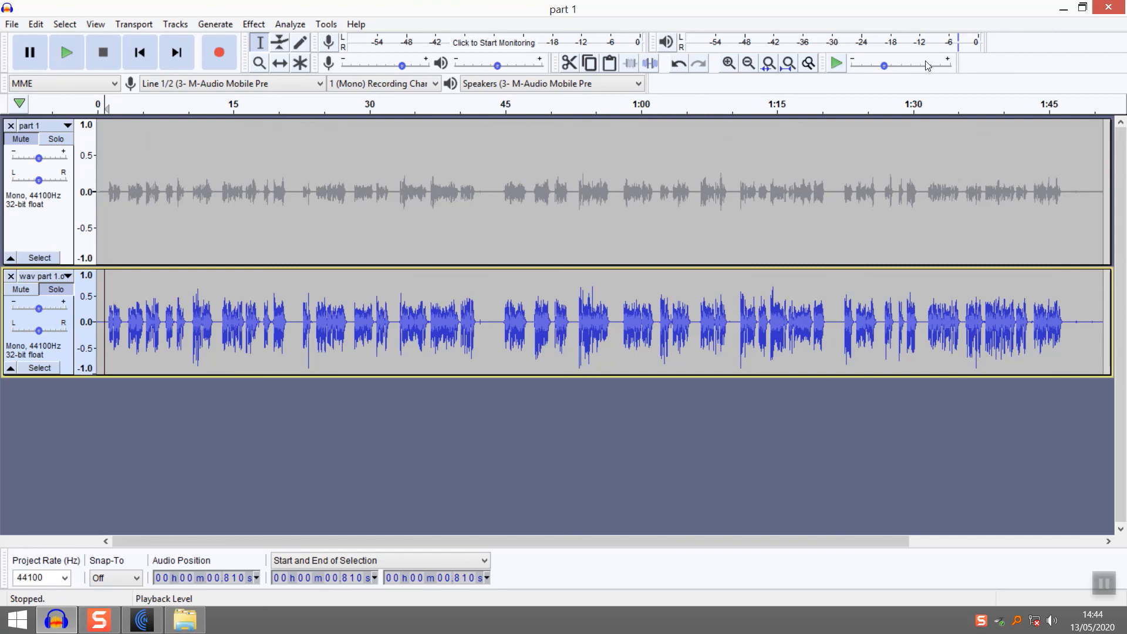
key("space")
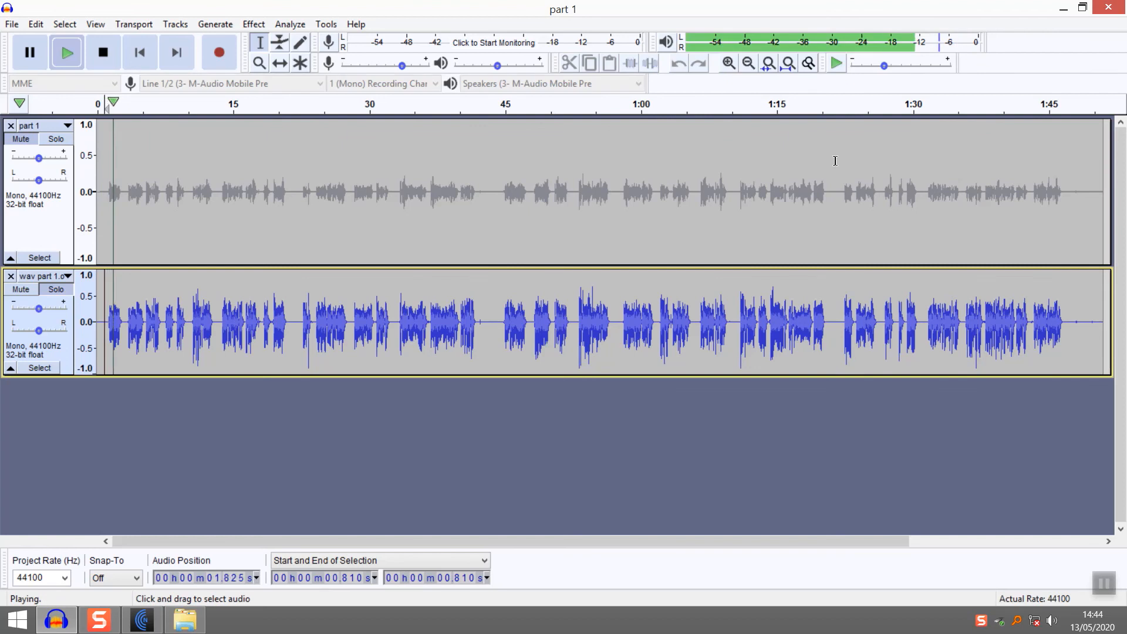
key("space")
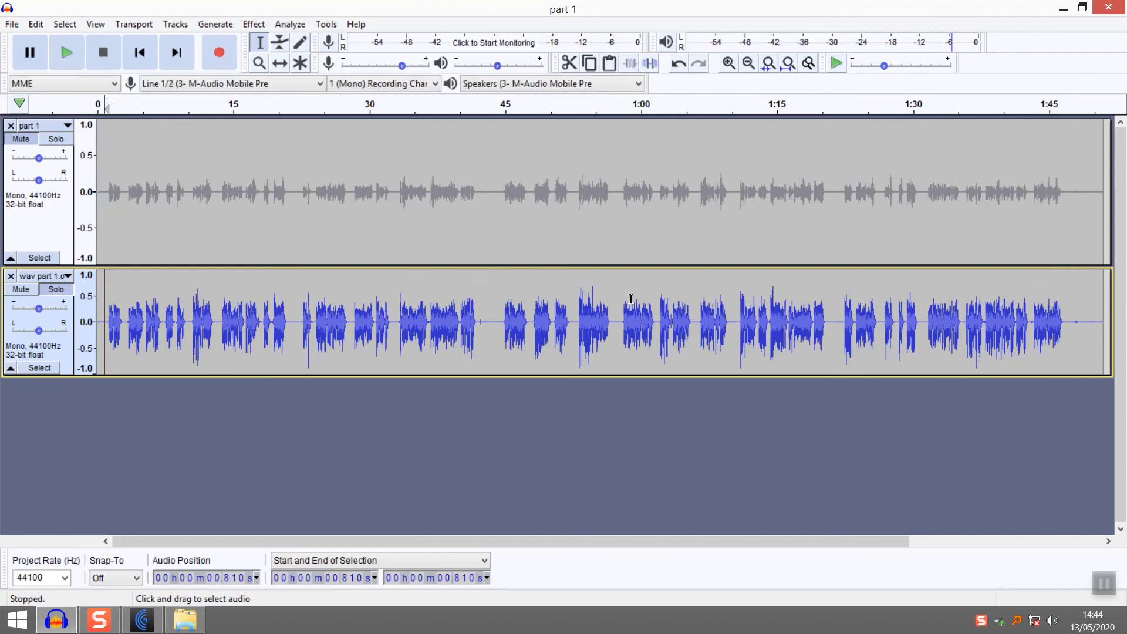
Step: Play the levelled track from about 44.04 s to check the middle of the recording
left_click(496, 317)
key("space")
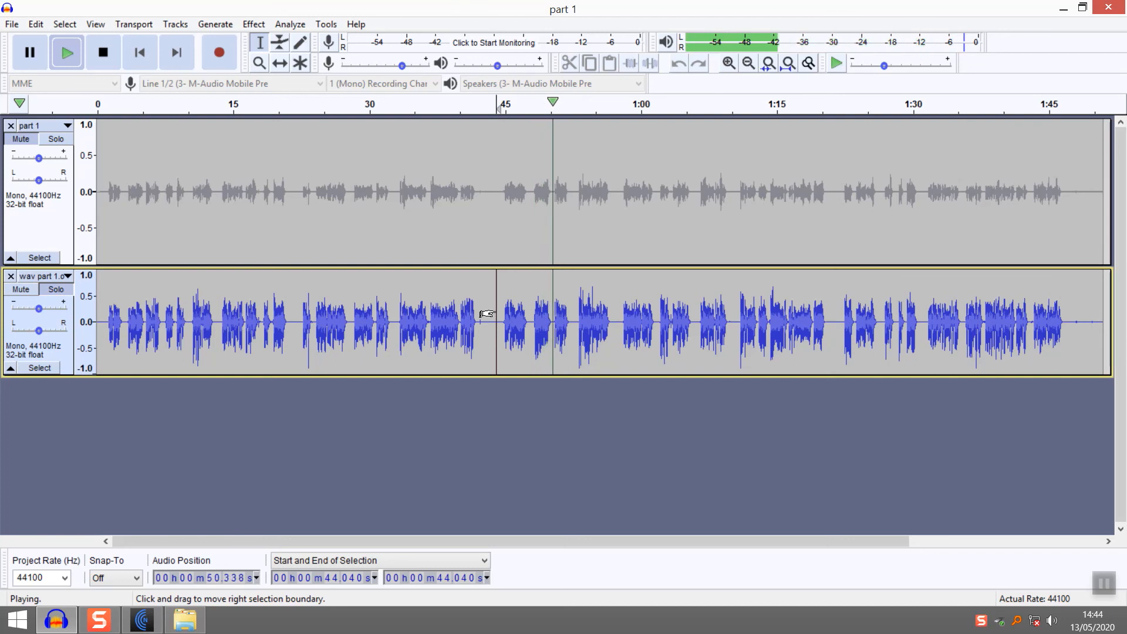
key("space")
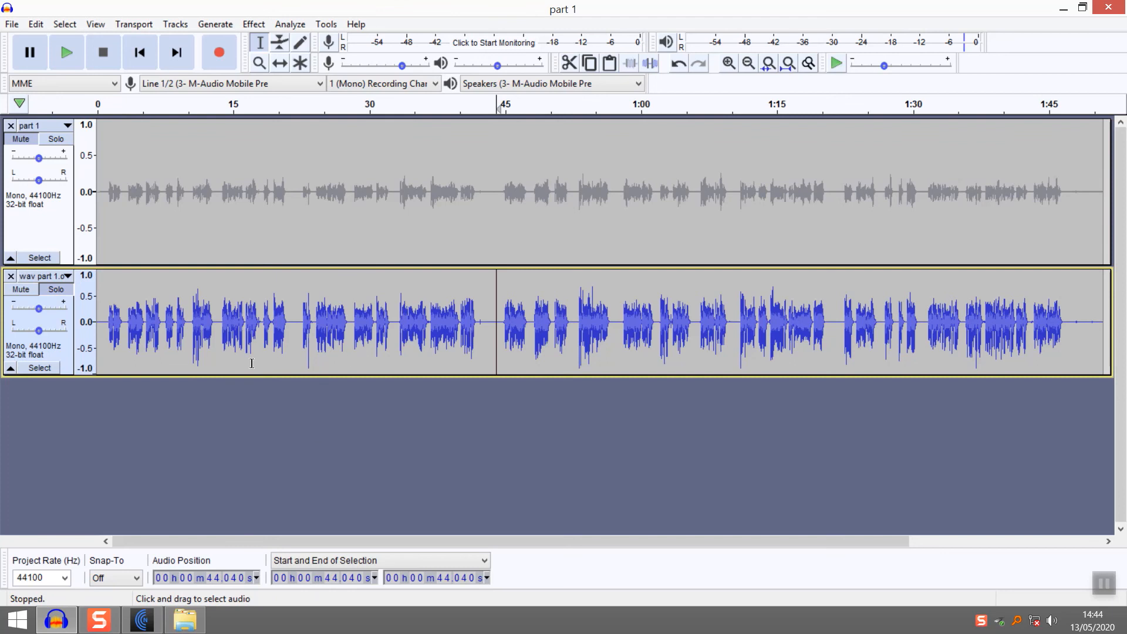
Step: Export the soloed audio as an MP3, naming the file "final" plus the narrator's name in front of "part 1"
left_click(28, 141)
left_click(12, 24)
mouse_move(39, 140)
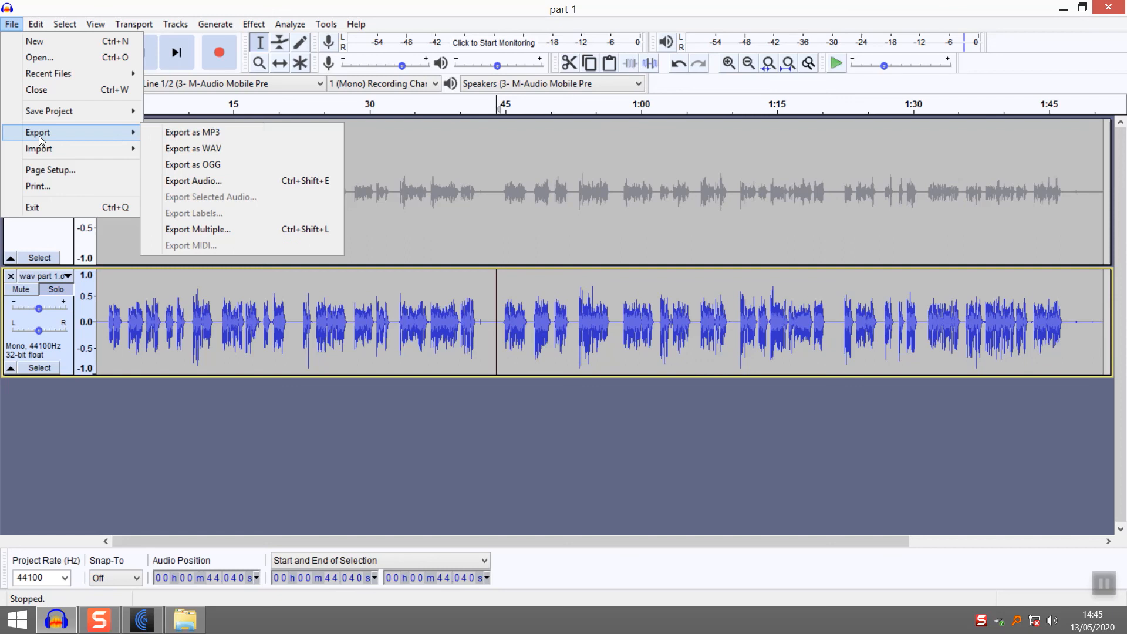
left_click(203, 139)
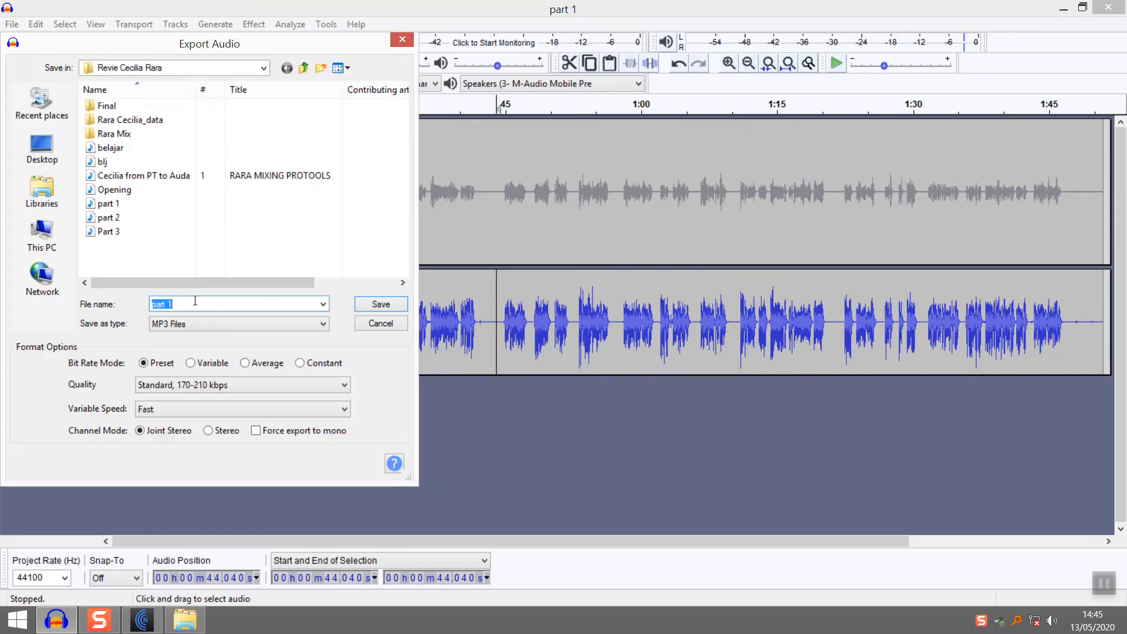
key("BackSpace")
type("final rara")
left_click(383, 306)
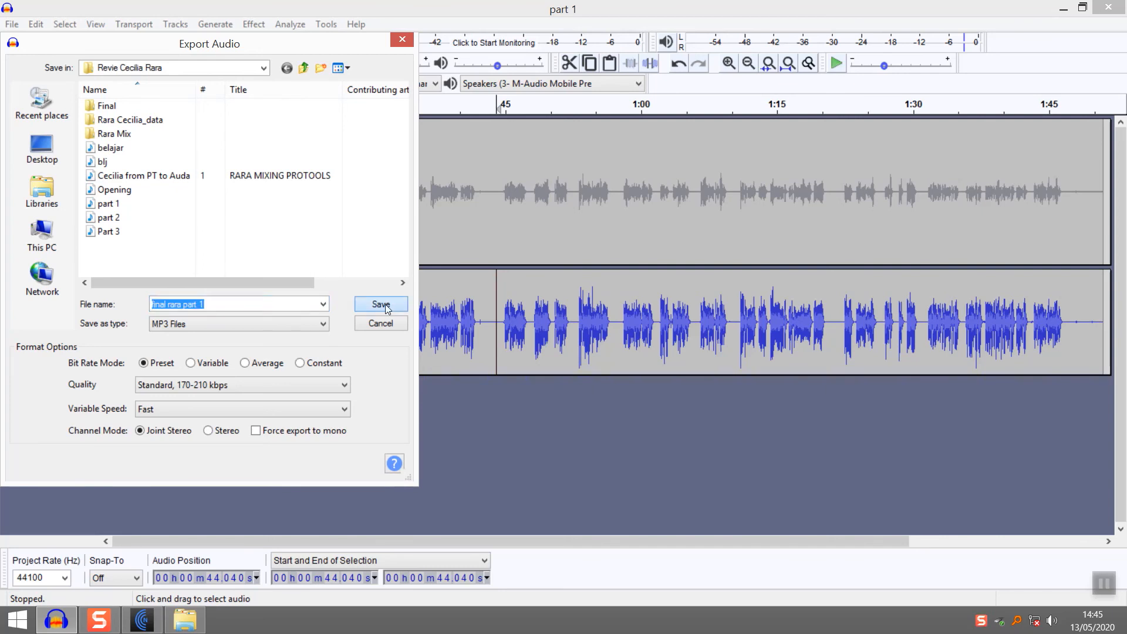
Step: Enter the artist's name, track title "review cecilia" and album title "review buku" as metadata tags, and complete the MP3 export
left_click(524, 225)
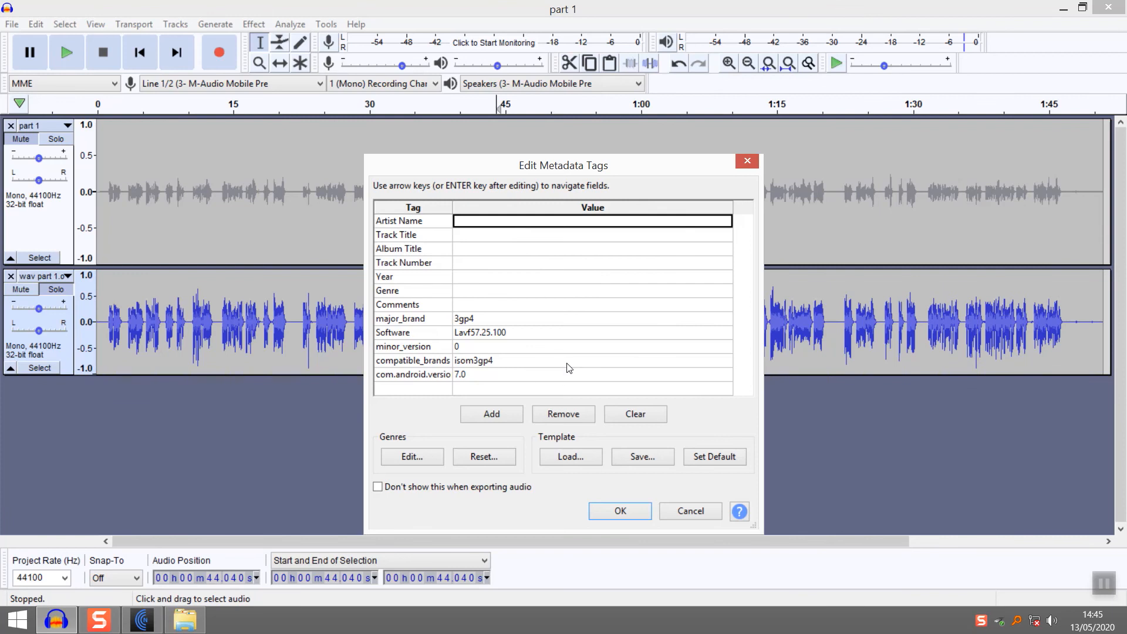
type("rara")
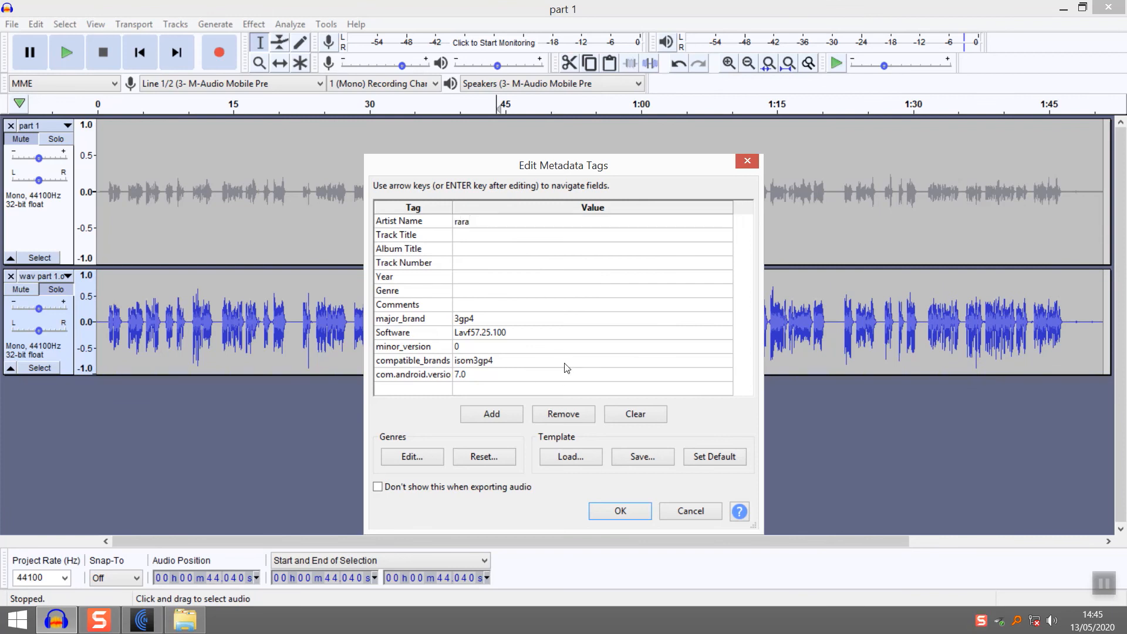
left_click(464, 237)
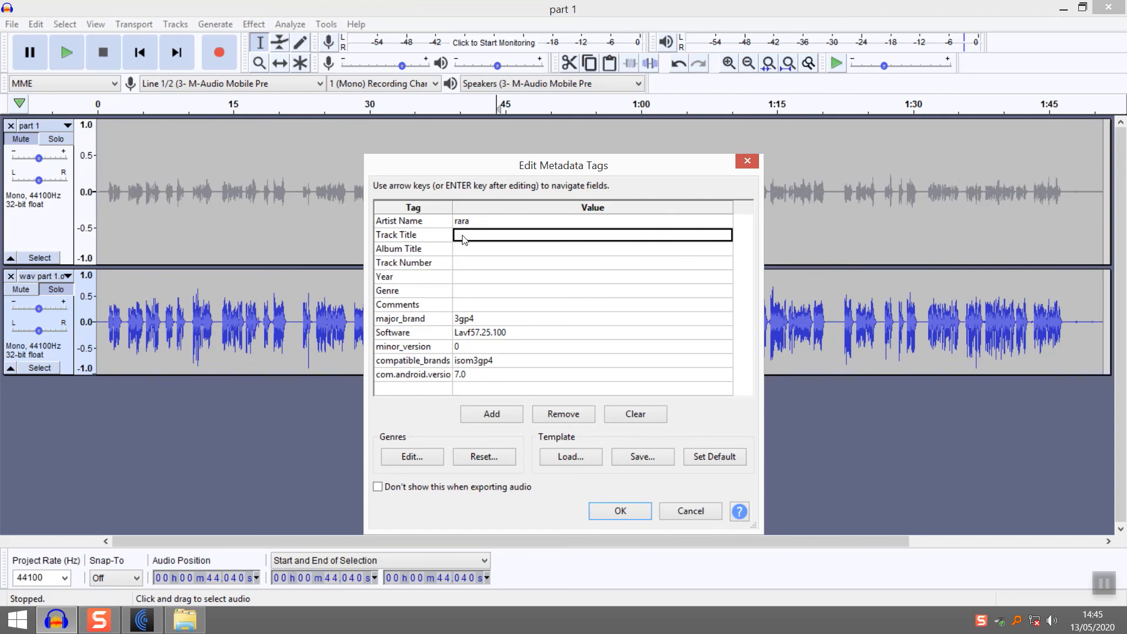
type("revi")
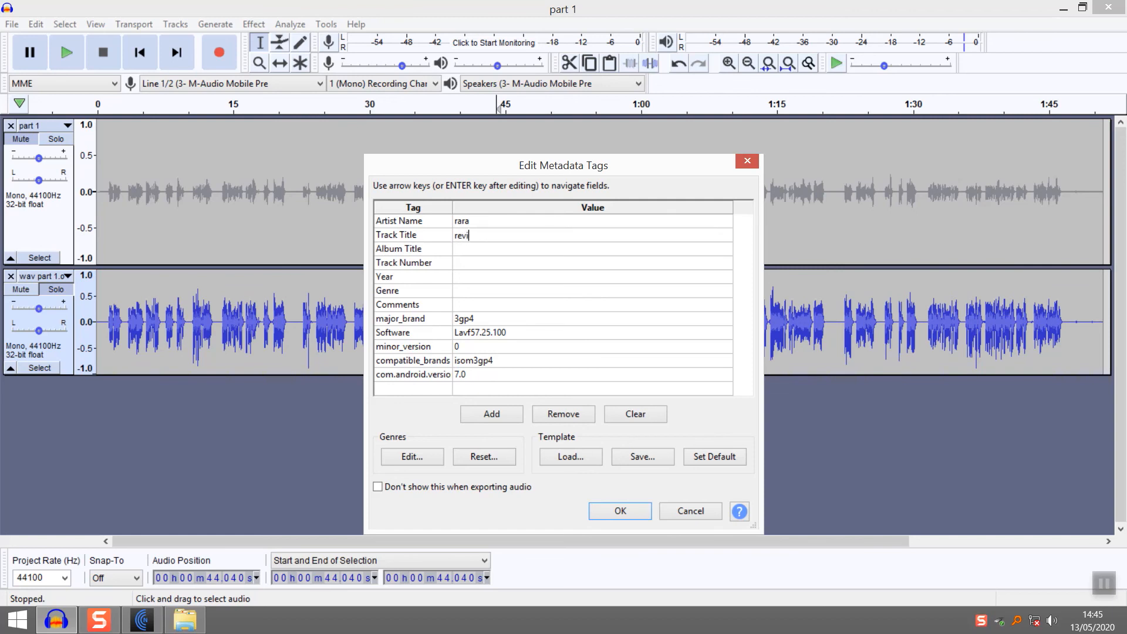
type("ew cecilia")
left_click(468, 252)
type("review")
type(" buiku")
key("BackSpace")
key("BackSpace")
key("BackSpace")
type("ku")
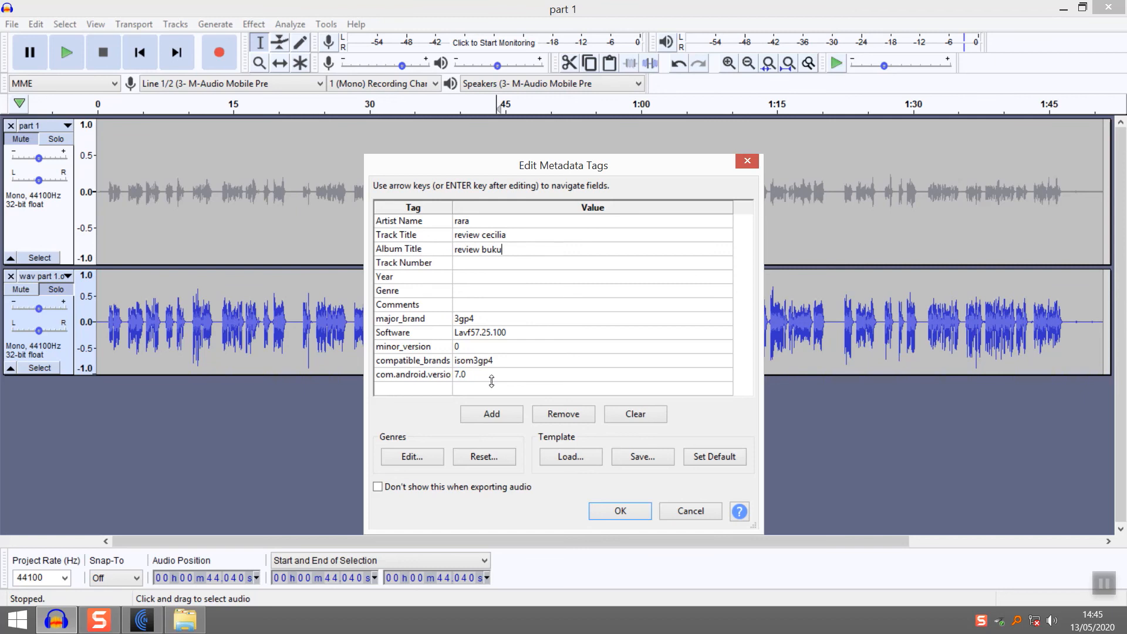
left_click(625, 512)
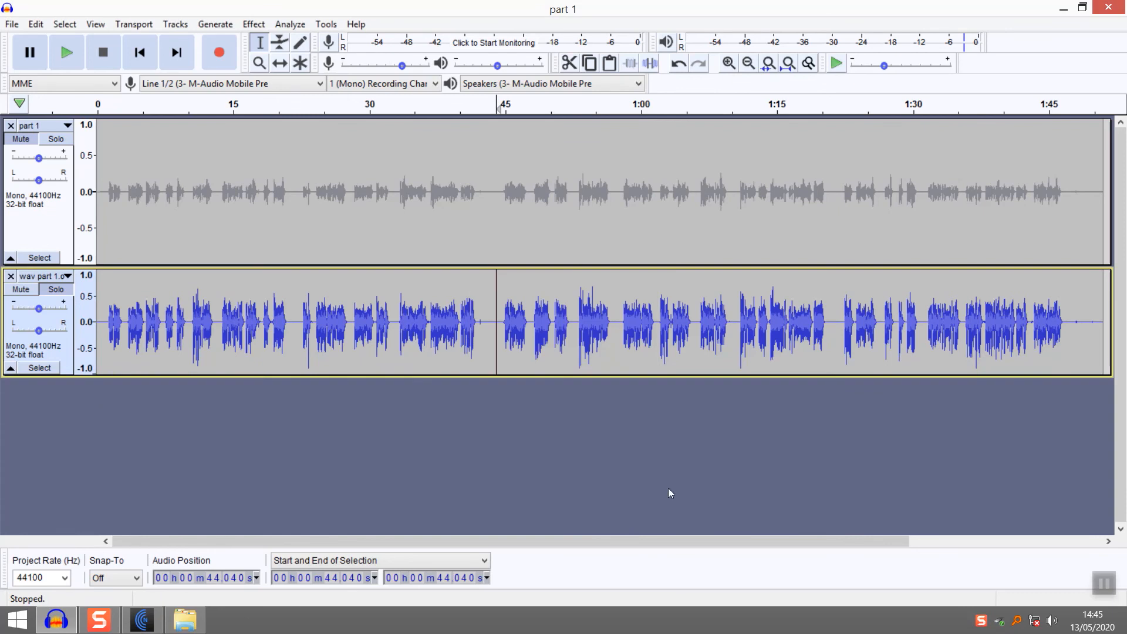
Step: Switch to File Explorer, play the exported MP3 from the project folder, and close the media player and folder window
left_click(1063, 8)
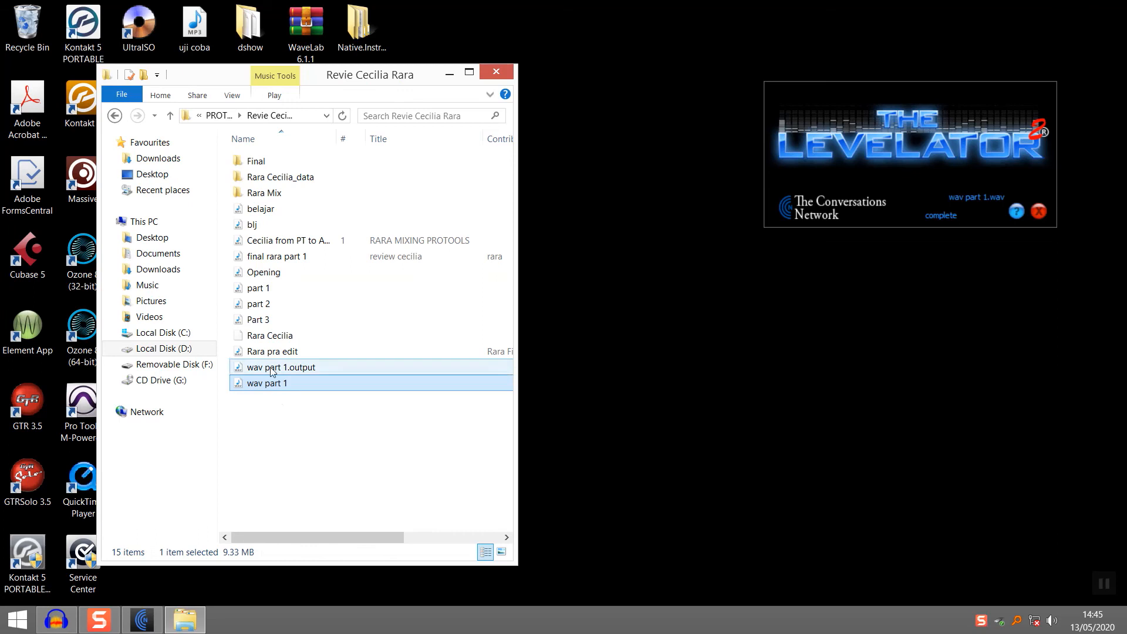
right_click(17, 620)
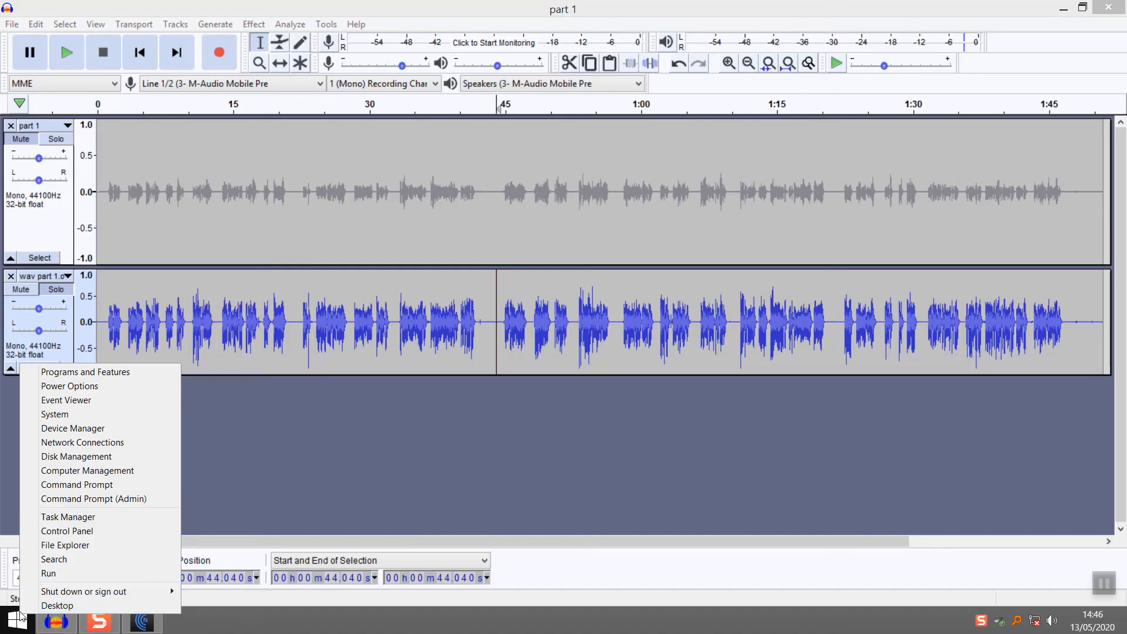
left_click(89, 546)
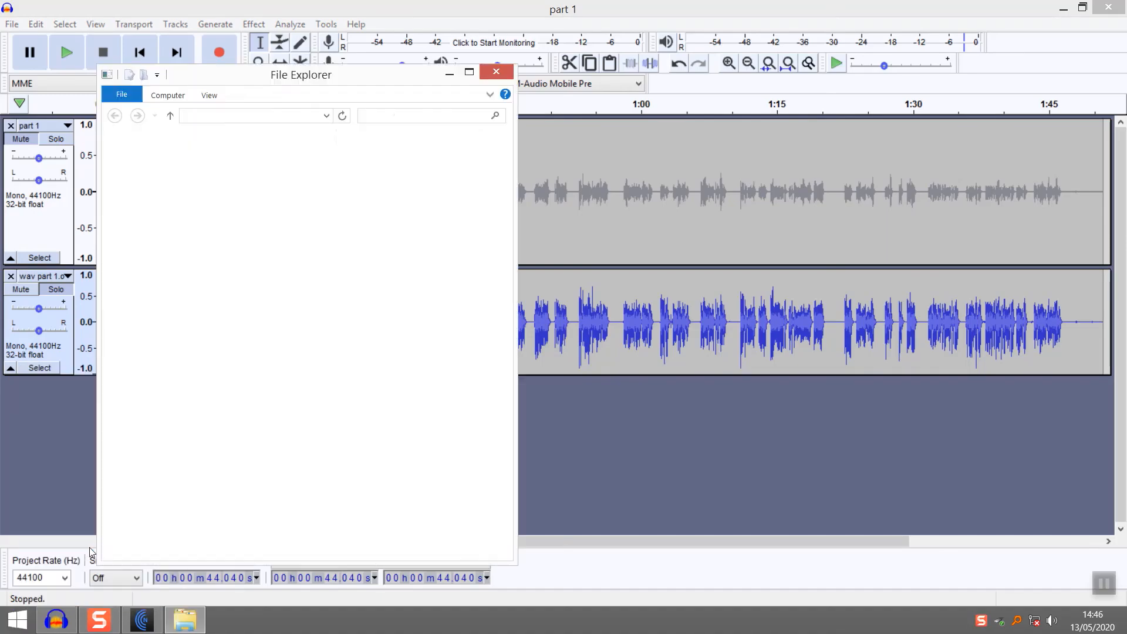
double_click(267, 257)
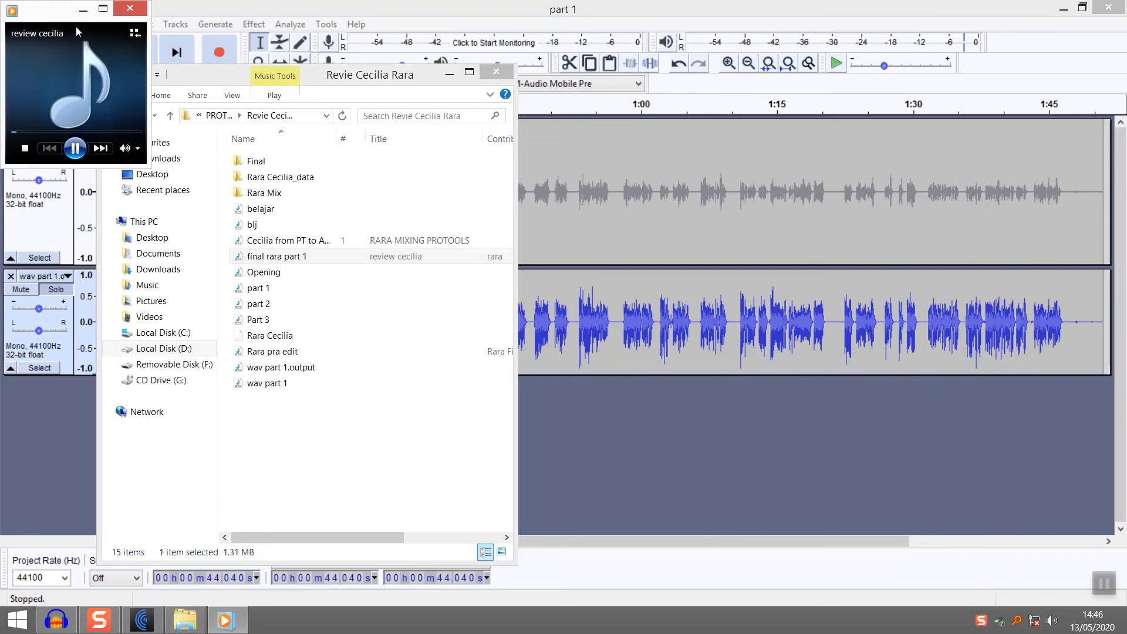
left_click(103, 9)
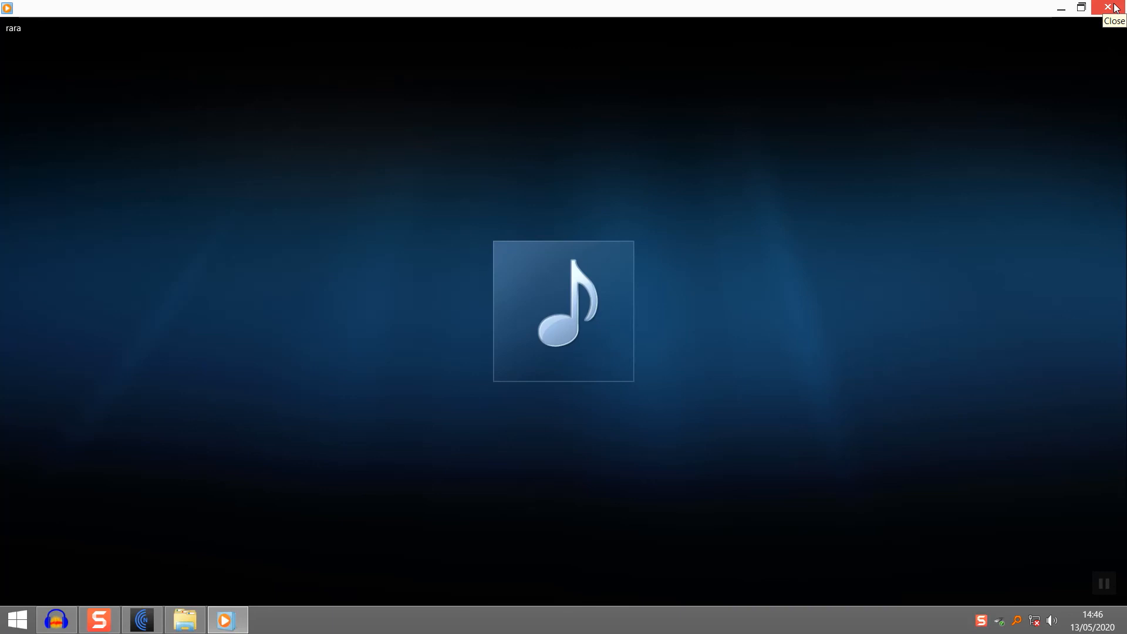
left_click(1116, 7)
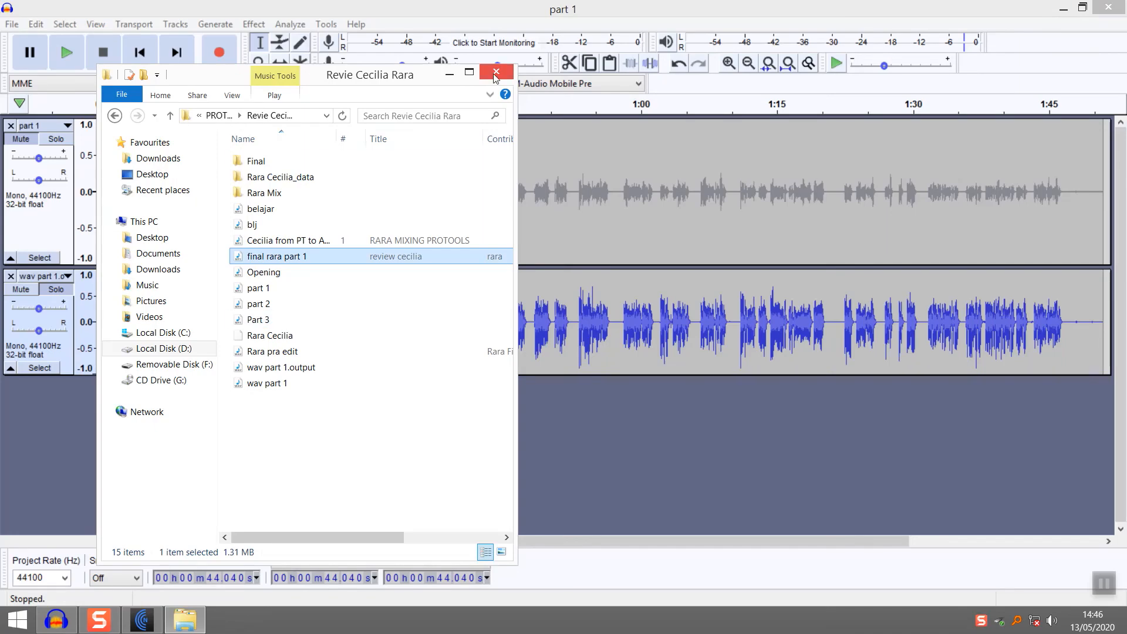
left_click(496, 73)
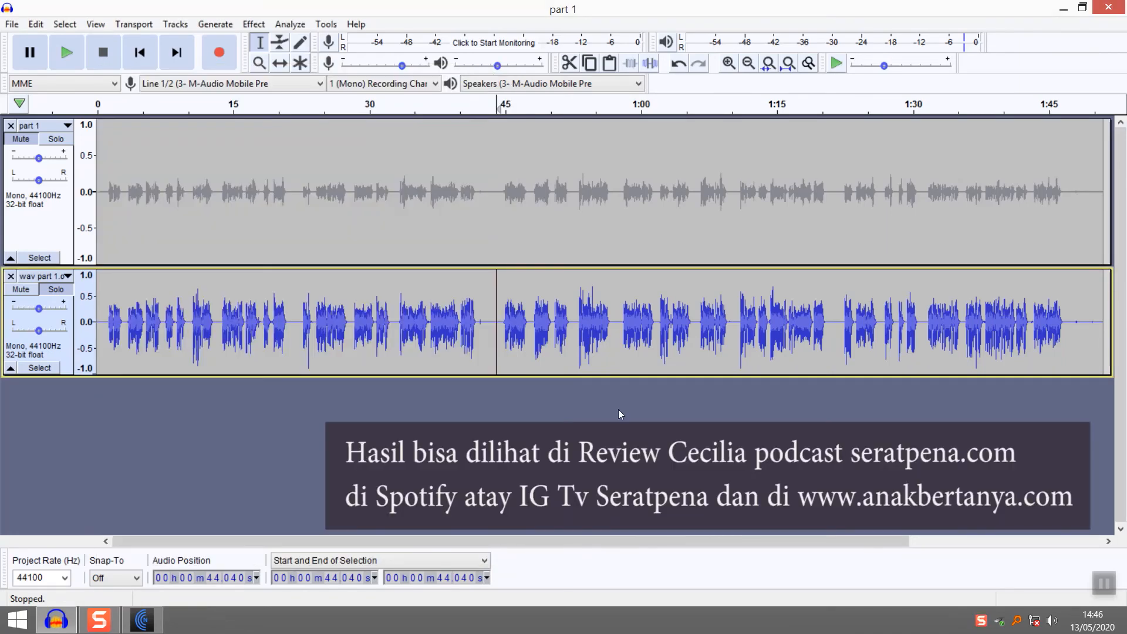